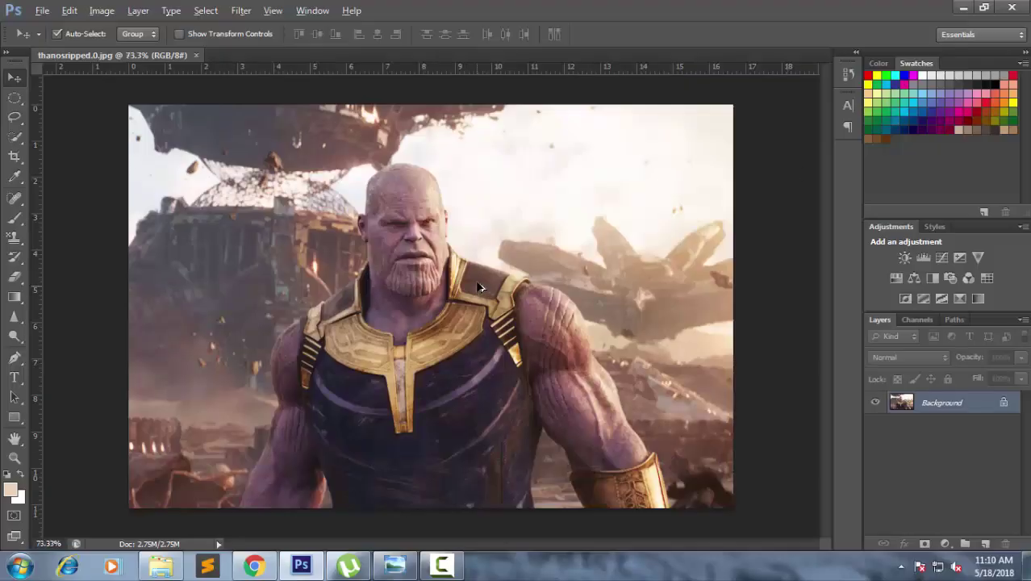
- Zoom into thanosripped.0.jpg and switch to the Pen tool in Path mode
{"action": "key", "text": "ctrl+minus"}
{"action": "scroll", "coordinate": [445, 320], "scroll_direction": "up", "scroll_amount": 2}
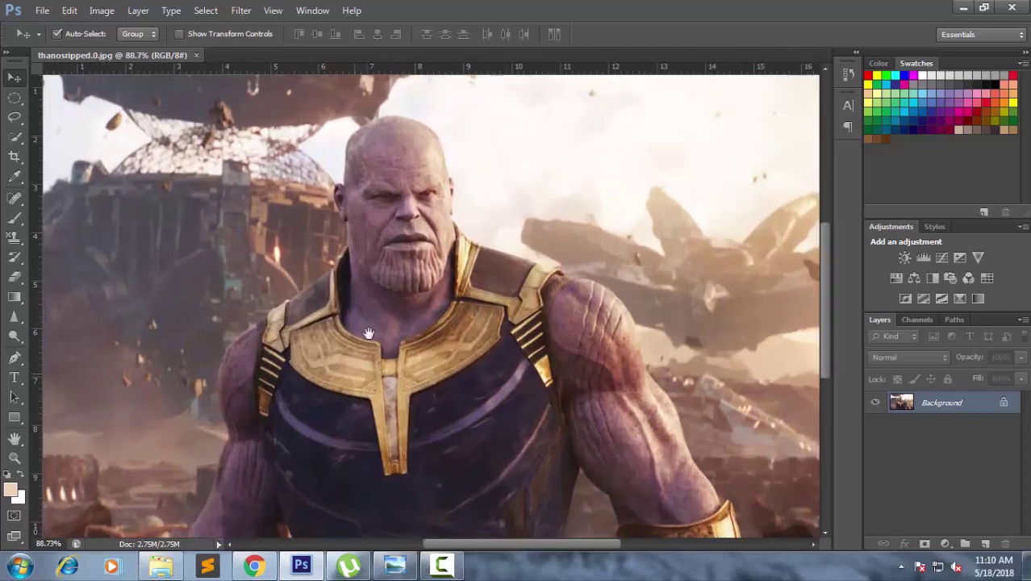
{"action": "scroll", "coordinate": [368, 334], "scroll_direction": "up", "scroll_amount": 1}
{"action": "scroll", "coordinate": [375, 310], "scroll_direction": "up", "scroll_amount": 1}
{"action": "scroll", "coordinate": [430, 299], "scroll_direction": "up", "scroll_amount": 2}
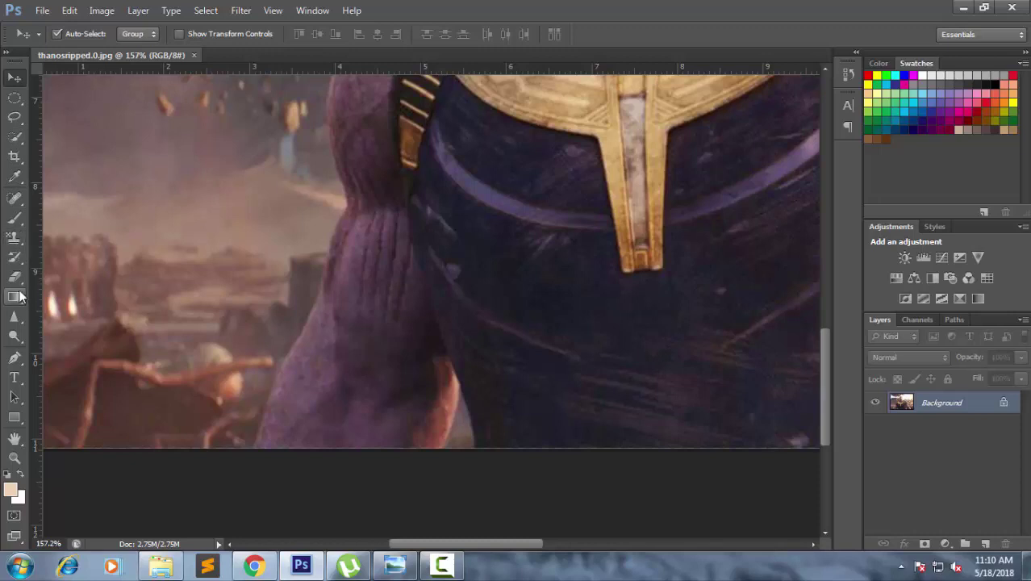
{"action": "left_click", "coordinate": [18, 163]}
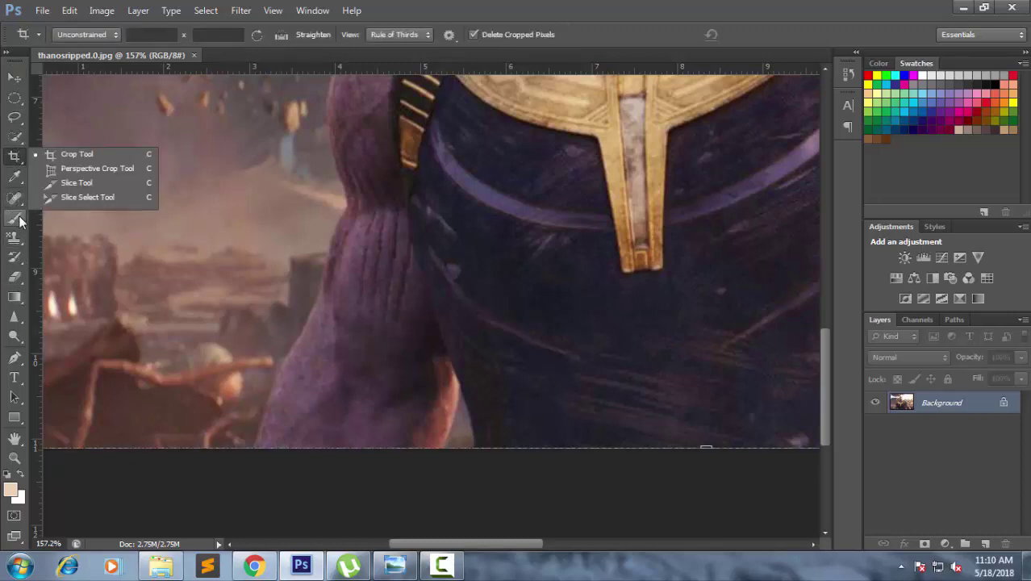
{"action": "left_click", "coordinate": [14, 358]}
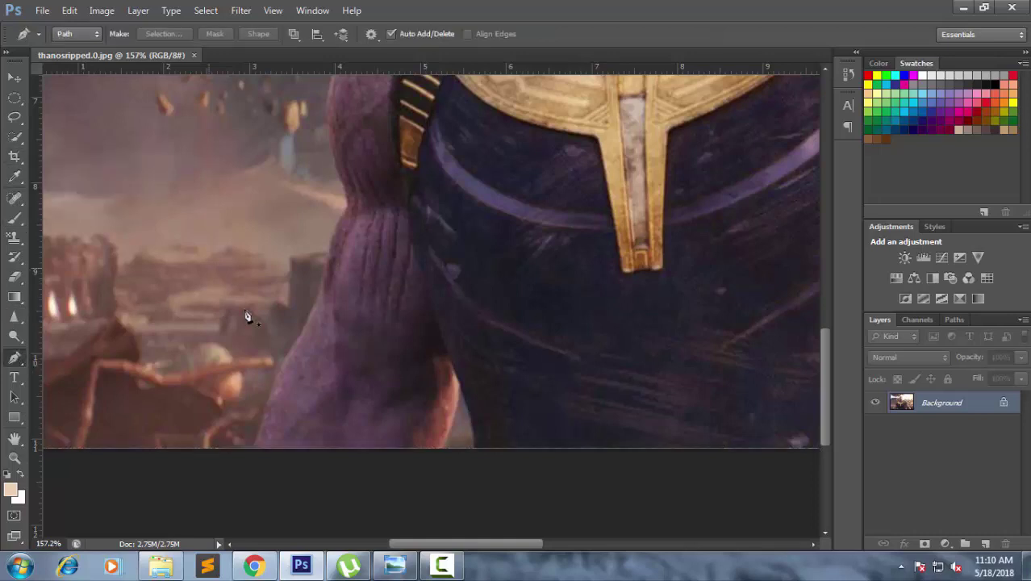
- Start the path at the image's bottom edge and trace up the cloak's edge
{"action": "left_click", "coordinate": [254, 452]}
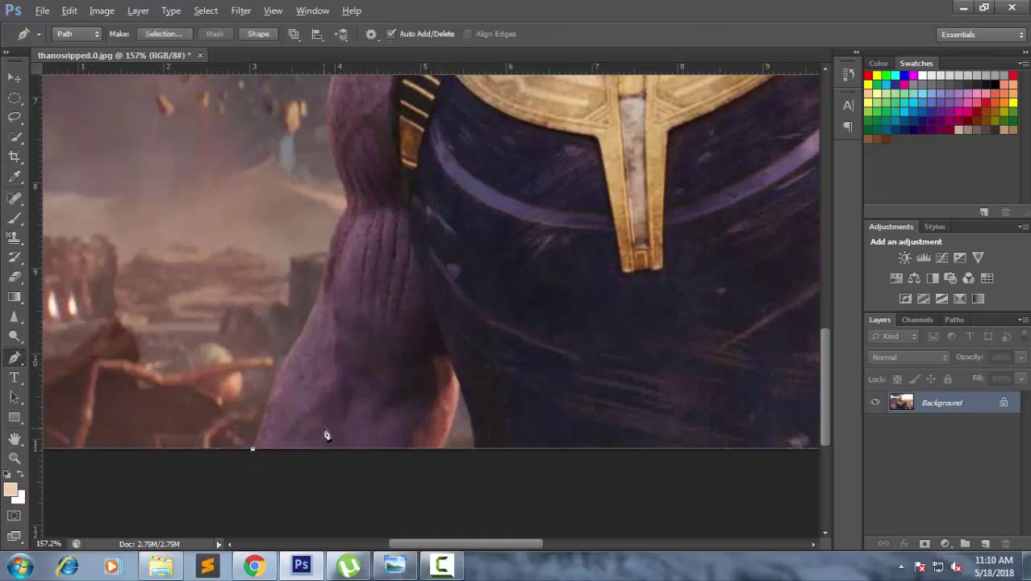
{"action": "scroll", "coordinate": [324, 436], "scroll_direction": "up", "scroll_amount": 3}
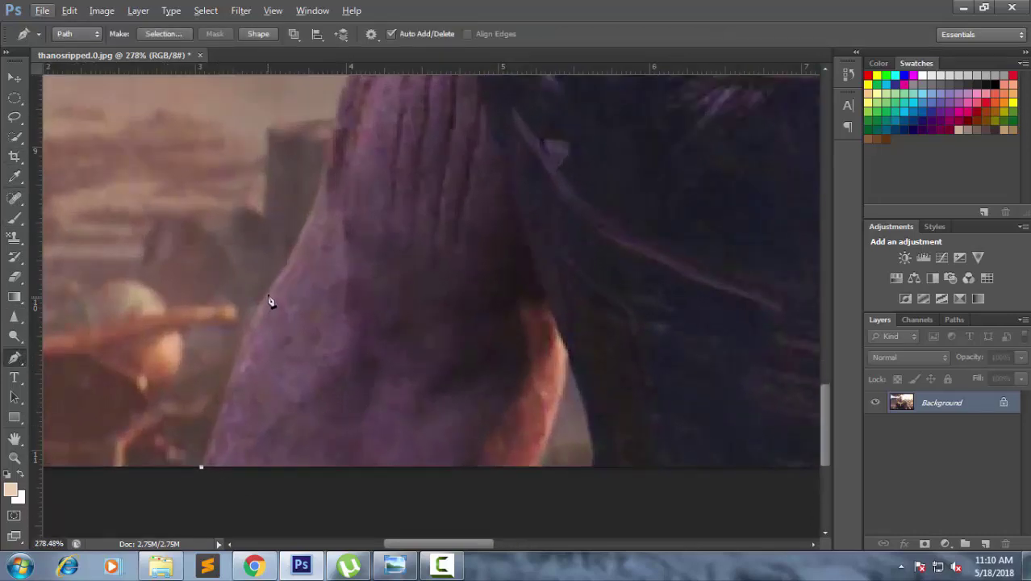
{"action": "left_click", "coordinate": [268, 293]}
{"action": "scroll", "coordinate": [314, 275], "scroll_direction": "up", "scroll_amount": 2}
{"action": "scroll", "coordinate": [290, 350], "scroll_direction": "up", "scroll_amount": 1}
{"action": "left_click_drag", "start_coordinate": [314, 329], "coordinate": [316, 306]}
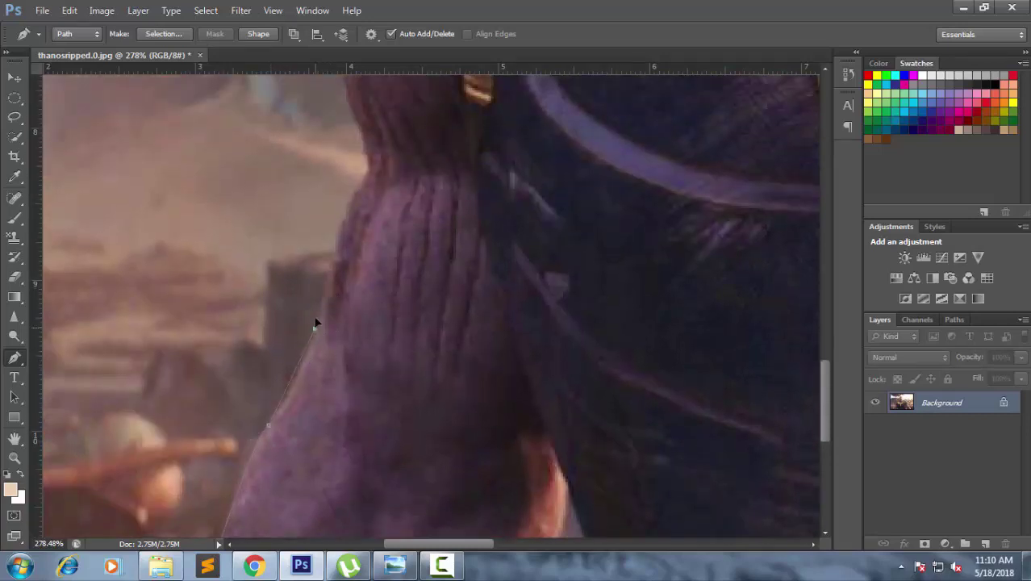
{"action": "left_click", "coordinate": [315, 328], "text": "alt"}
{"action": "left_click_drag", "start_coordinate": [365, 178], "coordinate": [397, 147]}
{"action": "scroll", "coordinate": [440, 214], "scroll_direction": "up", "scroll_amount": 2}
{"action": "scroll", "coordinate": [440, 214], "scroll_direction": "up", "scroll_amount": 2}
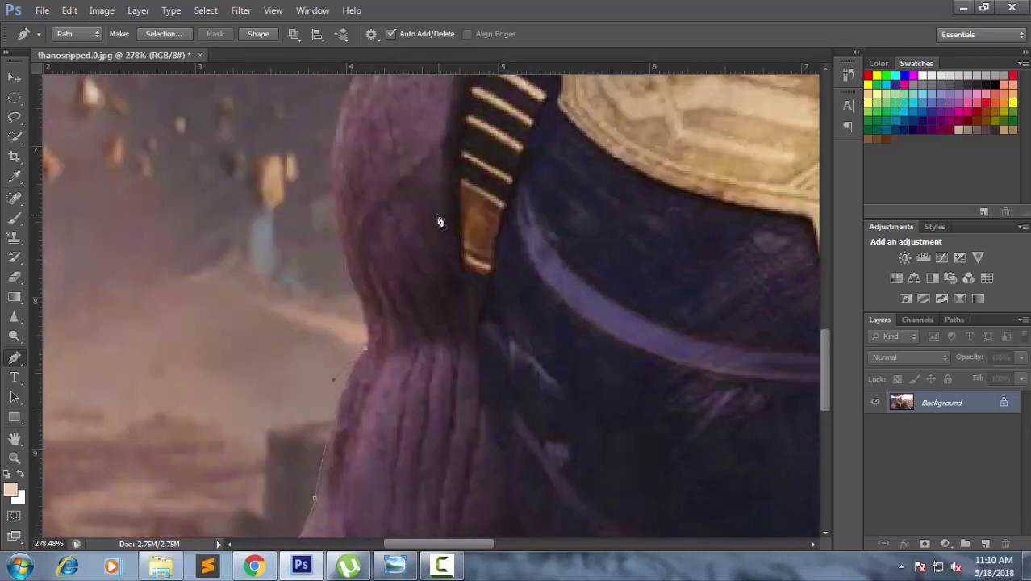
{"action": "scroll", "coordinate": [440, 213], "scroll_direction": "up", "scroll_amount": 2}
{"action": "left_click_drag", "start_coordinate": [336, 214], "coordinate": [354, 186]}
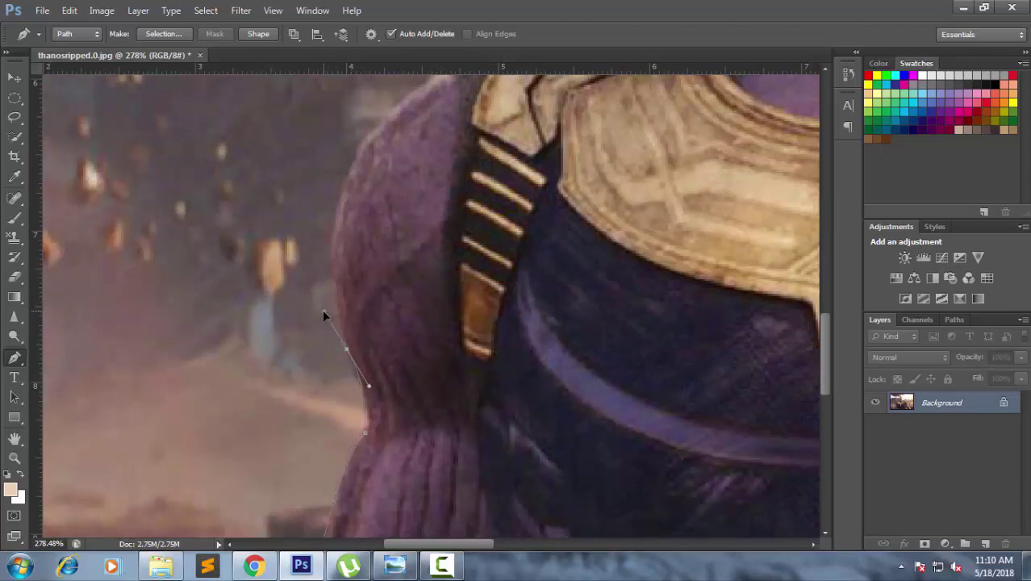
{"action": "left_click_drag", "start_coordinate": [336, 326], "coordinate": [321, 316]}
{"action": "key", "text": "ctrl+z"}
- Continue the path over the shoulder armor toward the collar
{"action": "left_click_drag", "start_coordinate": [346, 153], "coordinate": [430, 87]}
{"action": "scroll", "coordinate": [436, 194], "scroll_direction": "up", "scroll_amount": 3}
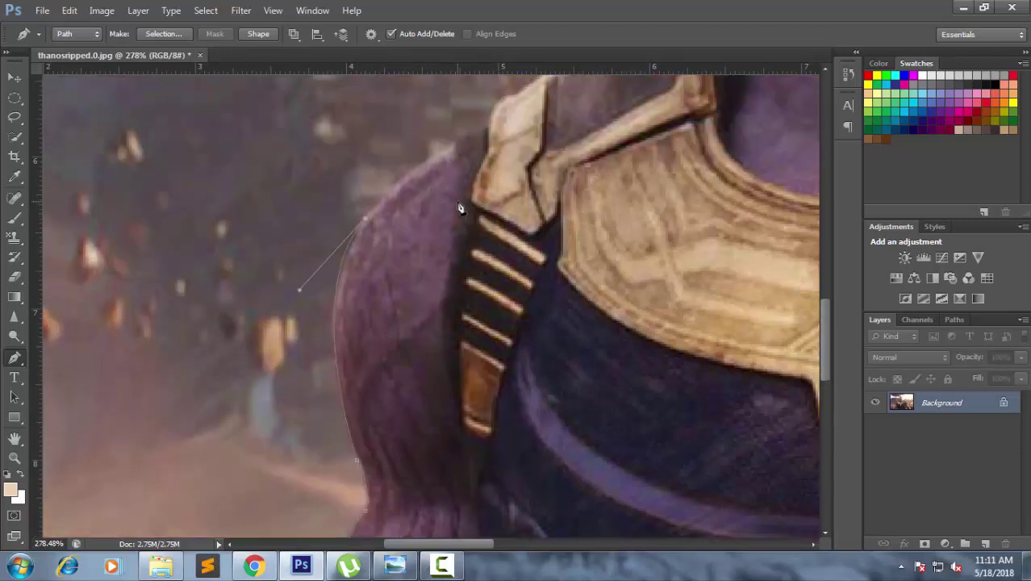
{"action": "left_click", "coordinate": [488, 204]}
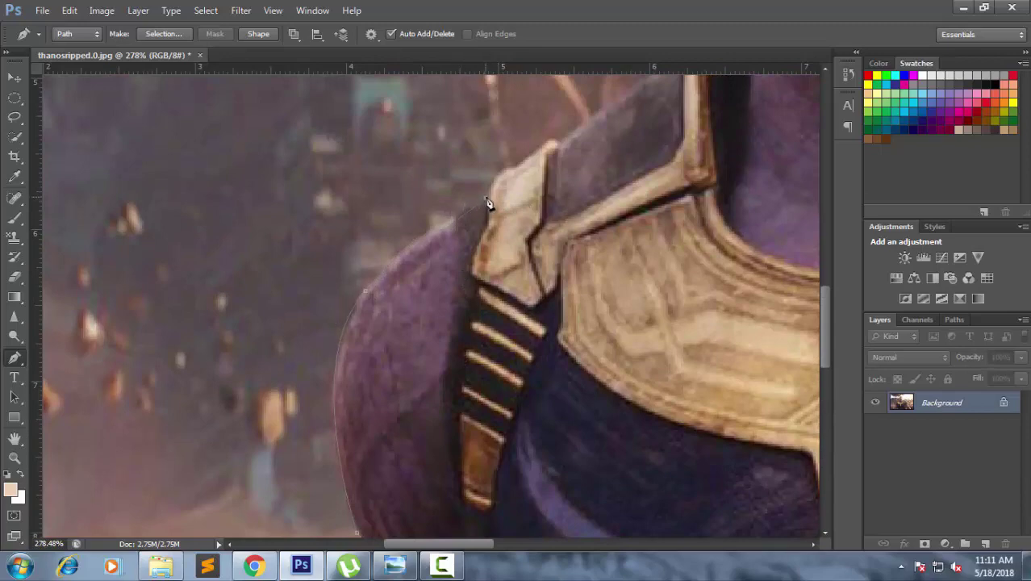
{"action": "left_click_drag", "start_coordinate": [522, 195], "coordinate": [537, 180]}
{"action": "left_click_drag", "start_coordinate": [514, 168], "coordinate": [532, 175]}
{"action": "left_click", "coordinate": [514, 170], "text": "alt"}
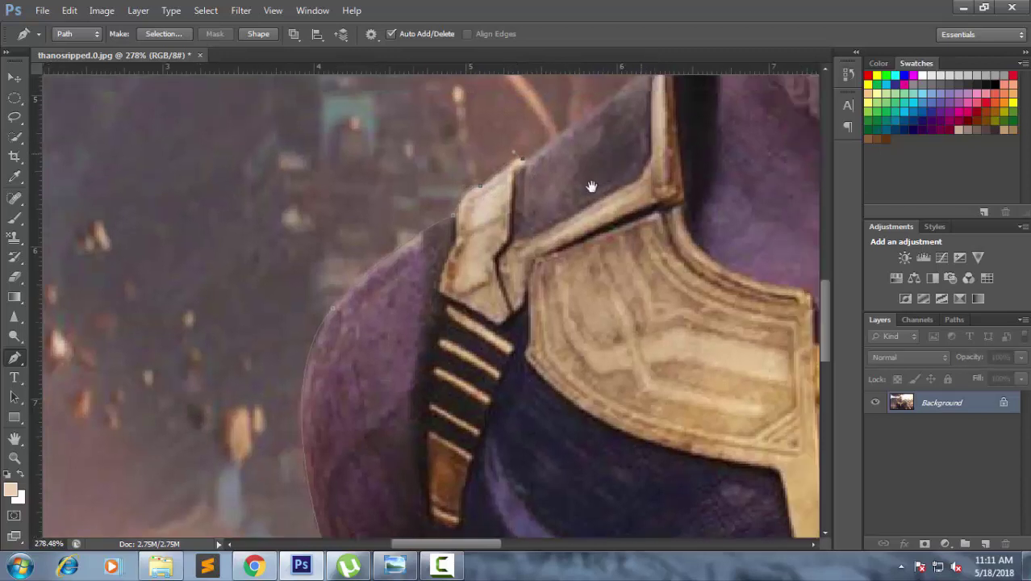
{"action": "left_click_drag", "start_coordinate": [648, 145], "coordinate": [444, 225]}
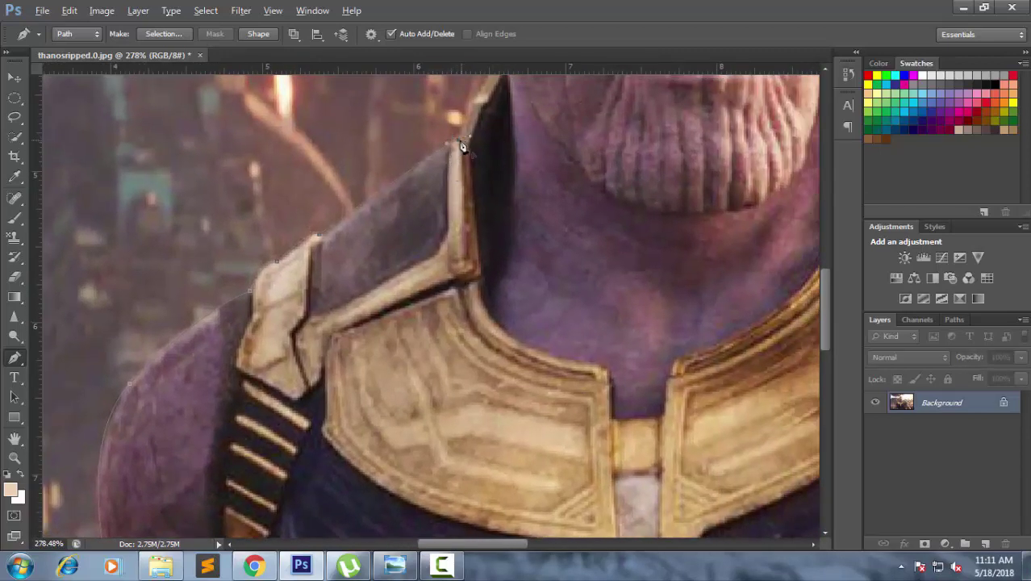
{"action": "scroll", "coordinate": [484, 186], "scroll_direction": "down", "scroll_amount": 2}
{"action": "scroll", "coordinate": [499, 196], "scroll_direction": "up", "scroll_amount": 2}
{"action": "scroll", "coordinate": [502, 185], "scroll_direction": "up", "scroll_amount": 2}
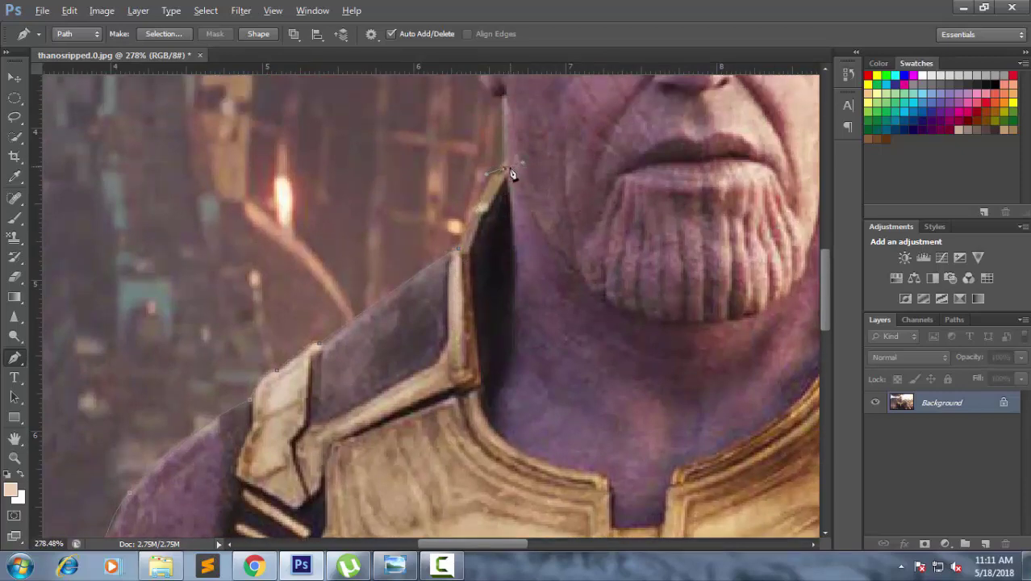
{"action": "left_click_drag", "start_coordinate": [503, 171], "coordinate": [506, 175]}
- Trace up the neck to the ear's edge, redoing the misplaced ear point
{"action": "scroll", "coordinate": [506, 175], "scroll_direction": "up", "scroll_amount": 1}
{"action": "scroll", "coordinate": [510, 181], "scroll_direction": "up", "scroll_amount": 1}
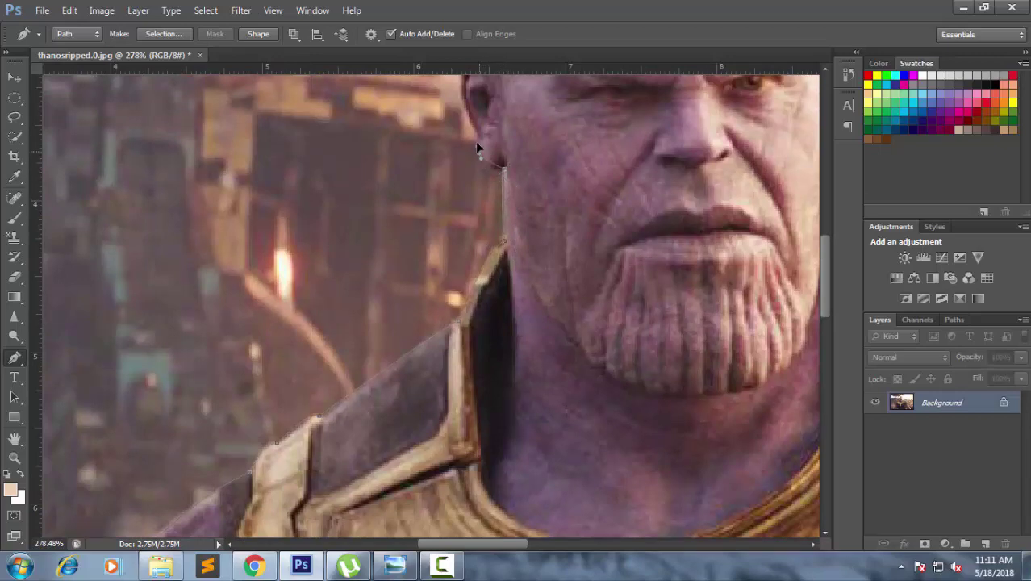
{"action": "left_click_drag", "start_coordinate": [475, 141], "coordinate": [473, 129]}
{"action": "scroll", "coordinate": [492, 166], "scroll_direction": "up", "scroll_amount": 1}
{"action": "scroll", "coordinate": [515, 194], "scroll_direction": "up", "scroll_amount": 1}
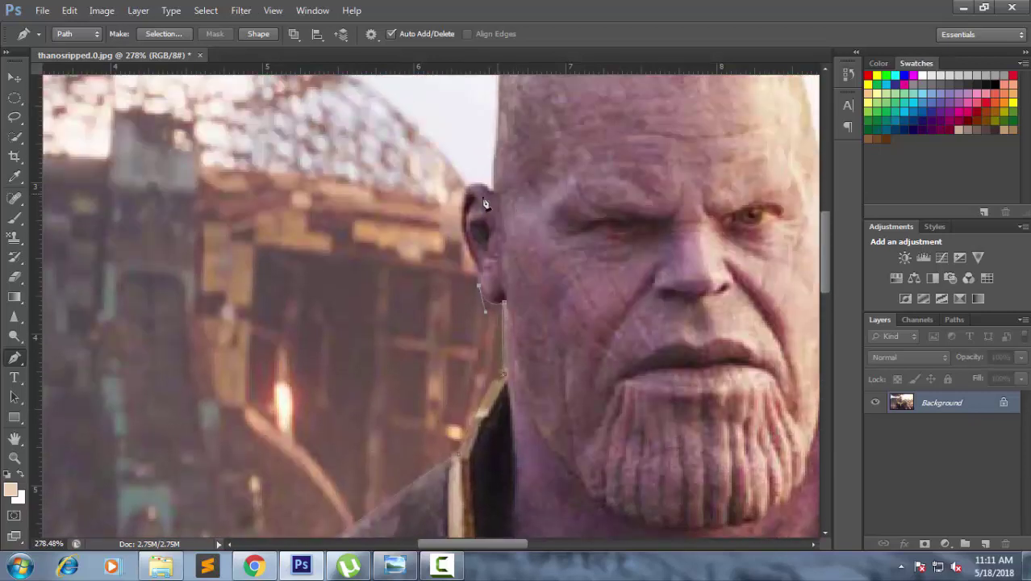
{"action": "left_click_drag", "start_coordinate": [466, 207], "coordinate": [465, 174]}
{"action": "key", "text": "ctrl+z"}
{"action": "left_click", "coordinate": [463, 230]}
{"action": "mouse_move", "coordinate": [503, 202]}
{"action": "left_mouse_down"}
{"action": "mouse_move", "coordinate": [516, 210]}
{"action": "mouse_move", "coordinate": [493, 200]}
{"action": "mouse_move", "coordinate": [523, 215]}
{"action": "left_mouse_up"}
- Carry the path up the side of the head and over the crown, breaking handles at corners
{"action": "scroll", "coordinate": [514, 233], "scroll_direction": "up", "scroll_amount": 3}
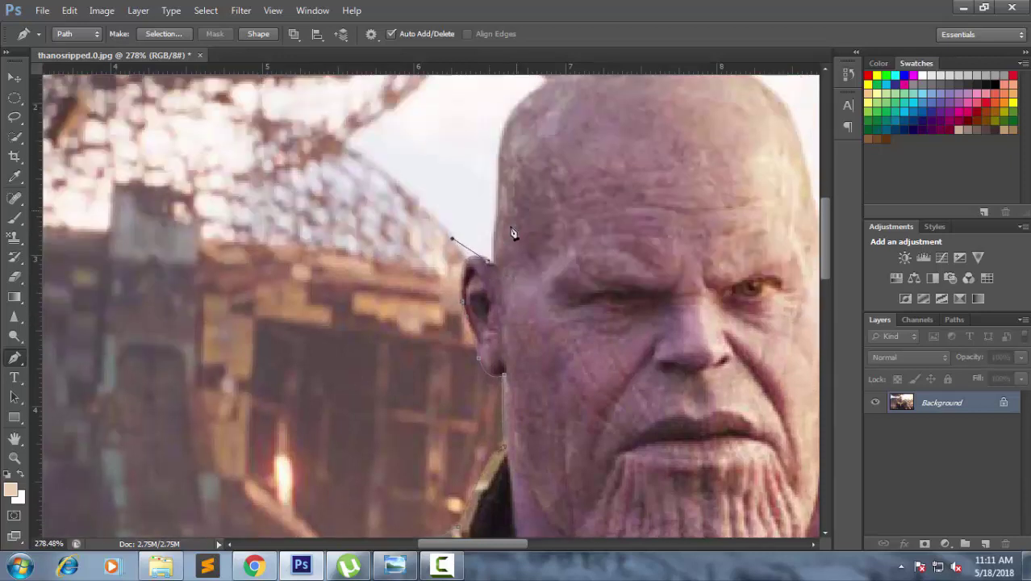
{"action": "scroll", "coordinate": [513, 233], "scroll_direction": "up", "scroll_amount": 3}
{"action": "left_click_drag", "start_coordinate": [500, 202], "coordinate": [517, 197]}
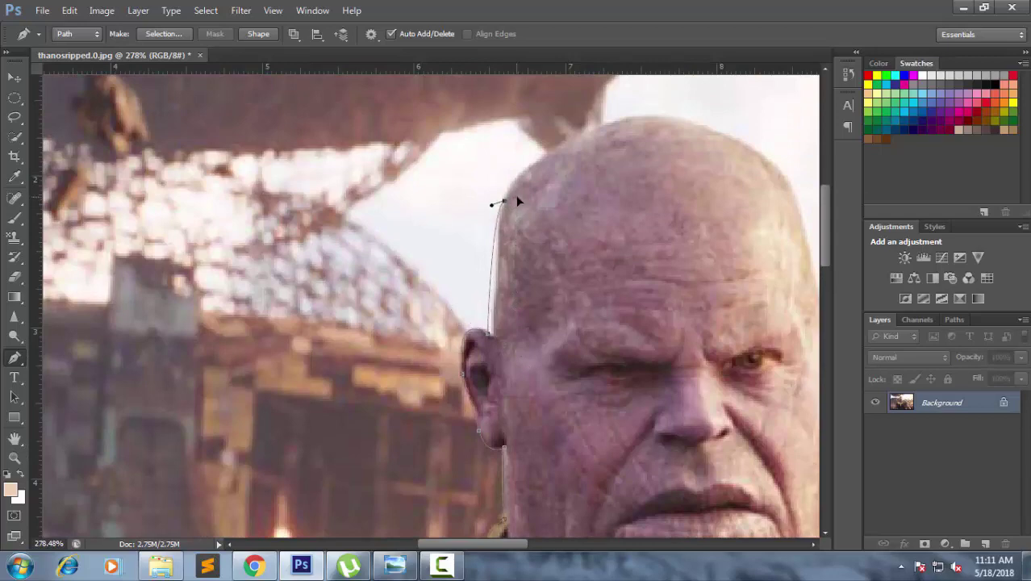
{"action": "key", "text": "ctrl+z"}
{"action": "left_click", "coordinate": [498, 244]}
{"action": "left_click_drag", "start_coordinate": [548, 152], "coordinate": [604, 133]}
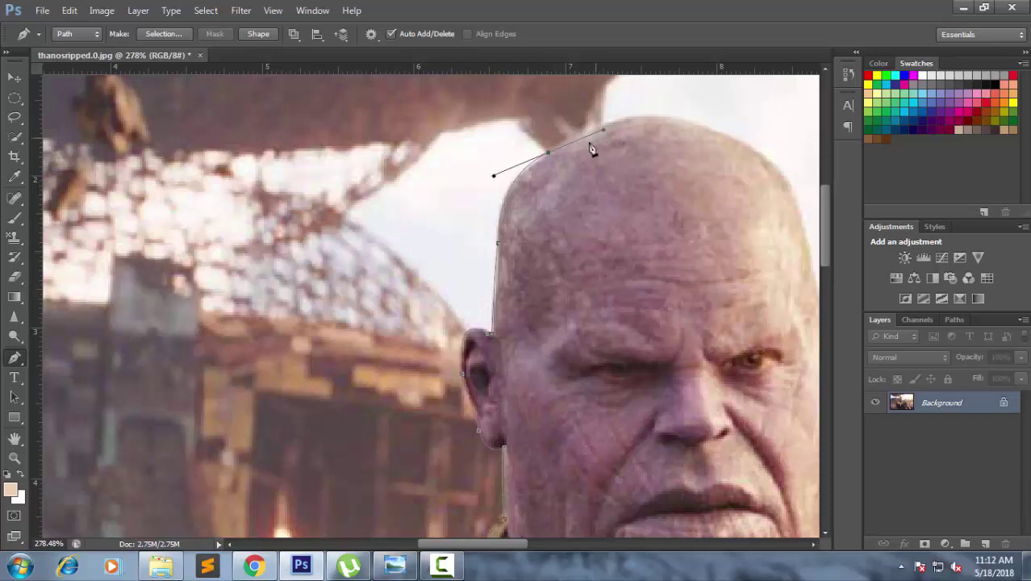
{"action": "mouse_move", "coordinate": [543, 166]}
{"action": "left_mouse_down"}
{"action": "mouse_move", "coordinate": [390, 232]}
{"action": "mouse_move", "coordinate": [282, 236]}
{"action": "left_mouse_up"}
{"action": "left_click", "coordinate": [448, 197]}
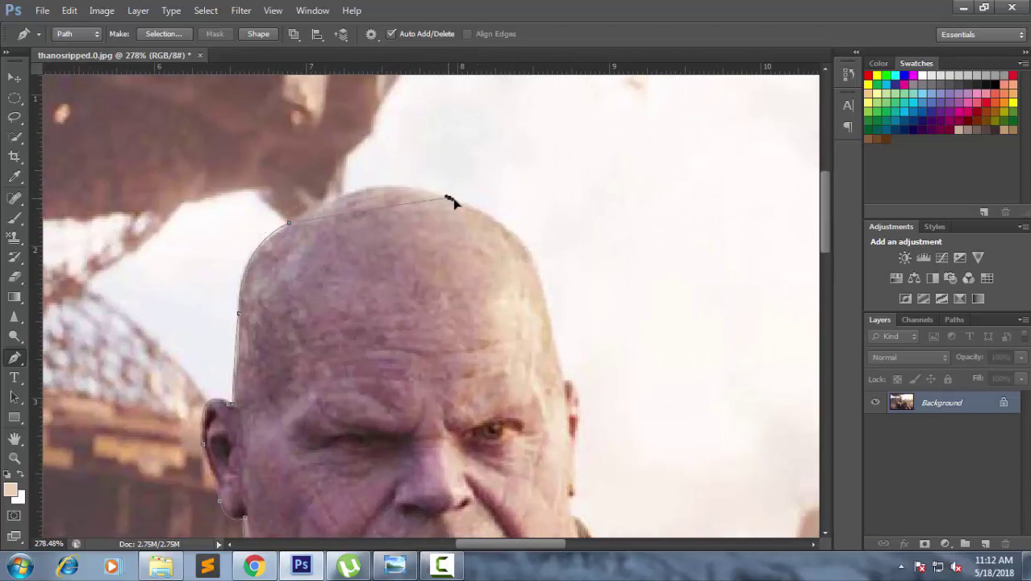
{"action": "left_click_drag", "start_coordinate": [452, 198], "coordinate": [530, 235]}
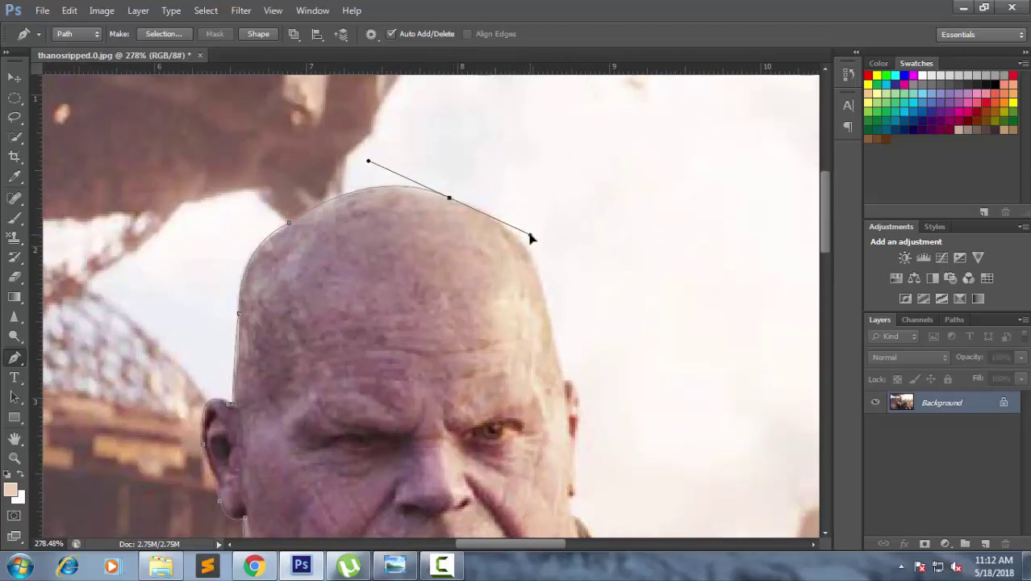
{"action": "left_click", "coordinate": [449, 197], "text": "alt"}
{"action": "left_click_drag", "start_coordinate": [545, 299], "coordinate": [562, 393]}
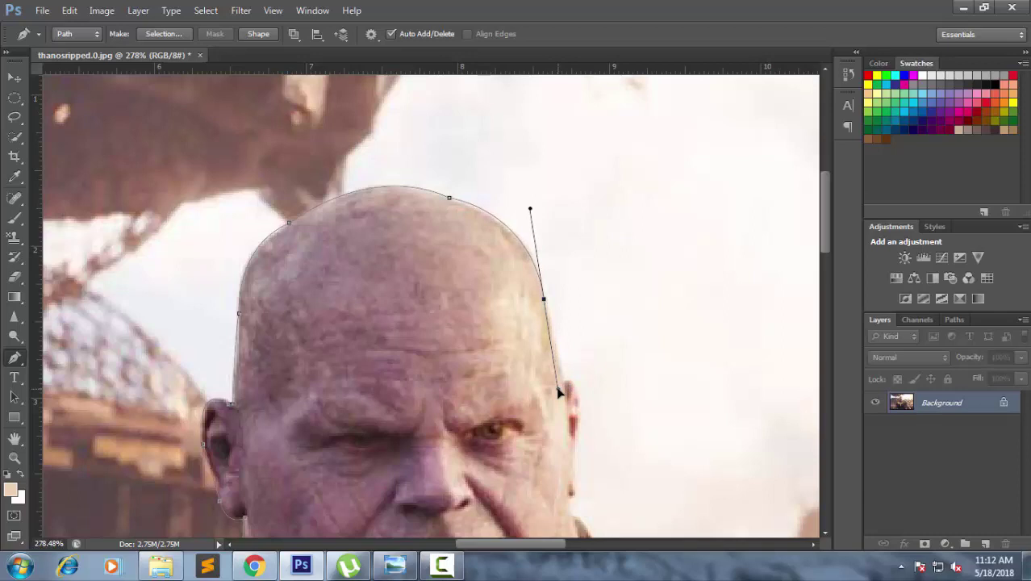
{"action": "left_click", "coordinate": [544, 300], "text": "alt"}
- Trace down around the right ear and jawline onto the shoulder armor
{"action": "scroll", "coordinate": [522, 295], "scroll_direction": "down", "scroll_amount": 5}
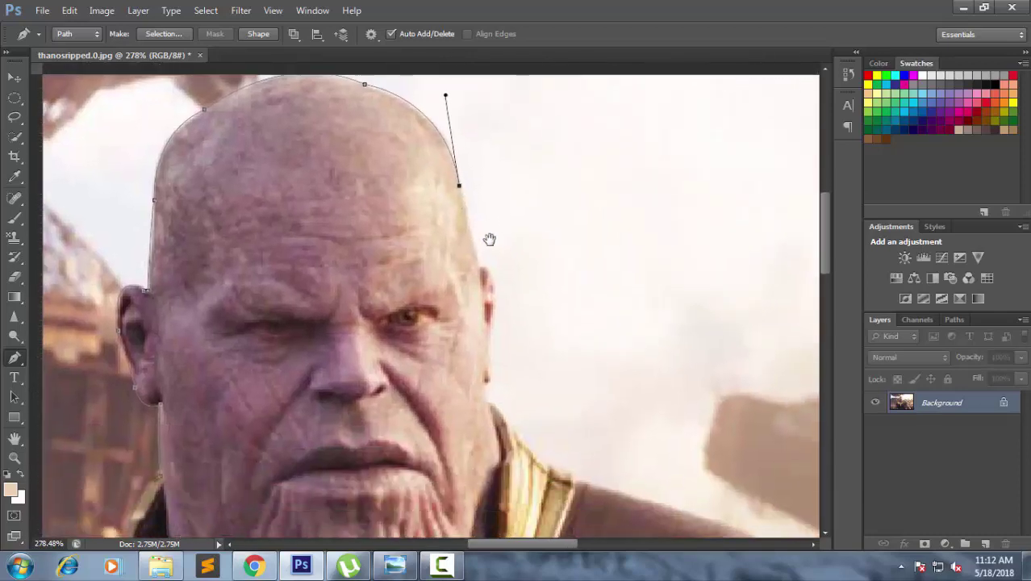
{"action": "left_click_drag", "start_coordinate": [468, 238], "coordinate": [472, 264]}
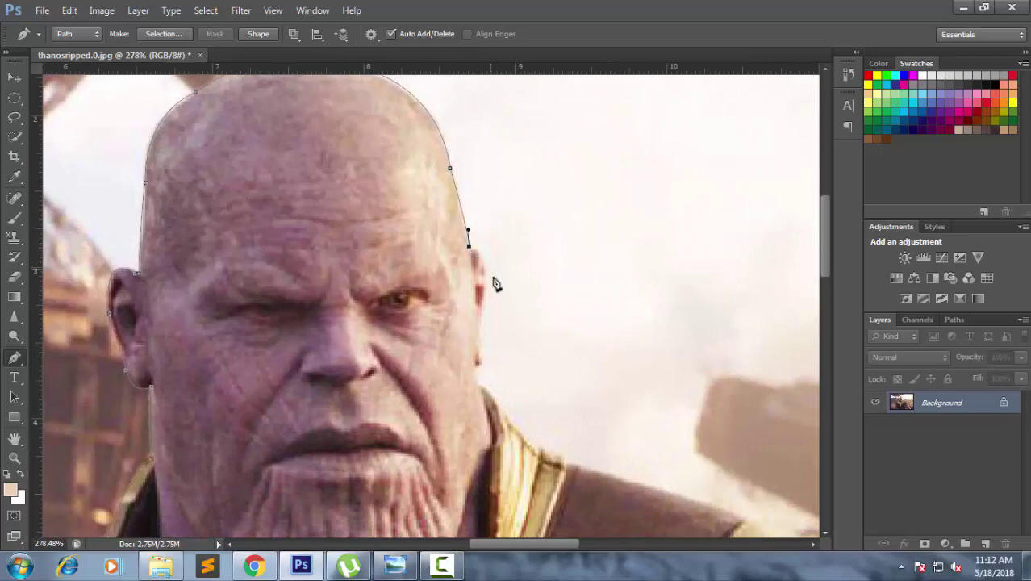
{"action": "left_click_drag", "start_coordinate": [484, 280], "coordinate": [477, 311]}
{"action": "left_click_drag", "start_coordinate": [482, 352], "coordinate": [487, 356]}
{"action": "scroll", "coordinate": [494, 383], "scroll_direction": "down", "scroll_amount": 2}
{"action": "scroll", "coordinate": [496, 386], "scroll_direction": "down", "scroll_amount": 4}
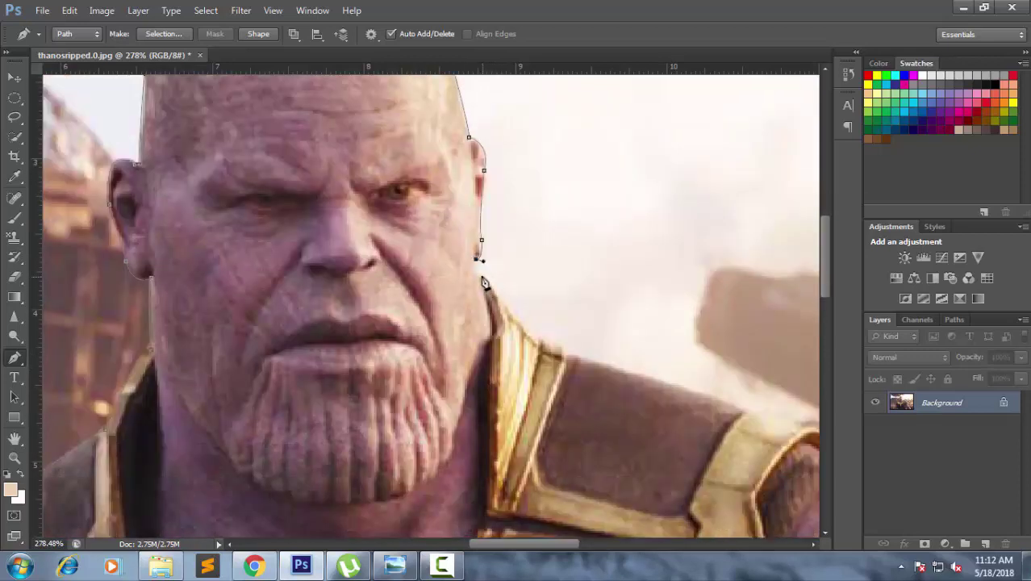
{"action": "left_click_drag", "start_coordinate": [488, 286], "coordinate": [489, 281]}
{"action": "left_click_drag", "start_coordinate": [530, 330], "coordinate": [540, 339]}
{"action": "key", "text": "ctrl+z"}
{"action": "left_click_drag", "start_coordinate": [507, 306], "coordinate": [518, 331]}
{"action": "mouse_move", "coordinate": [581, 356]}
{"action": "left_mouse_down"}
{"action": "mouse_move", "coordinate": [629, 364]}
{"action": "mouse_move", "coordinate": [304, 198]}
{"action": "left_mouse_up"}
- Trace the shoulder pad and armor's outer edge down over the upper arm
{"action": "left_click", "coordinate": [580, 355], "text": "alt"}
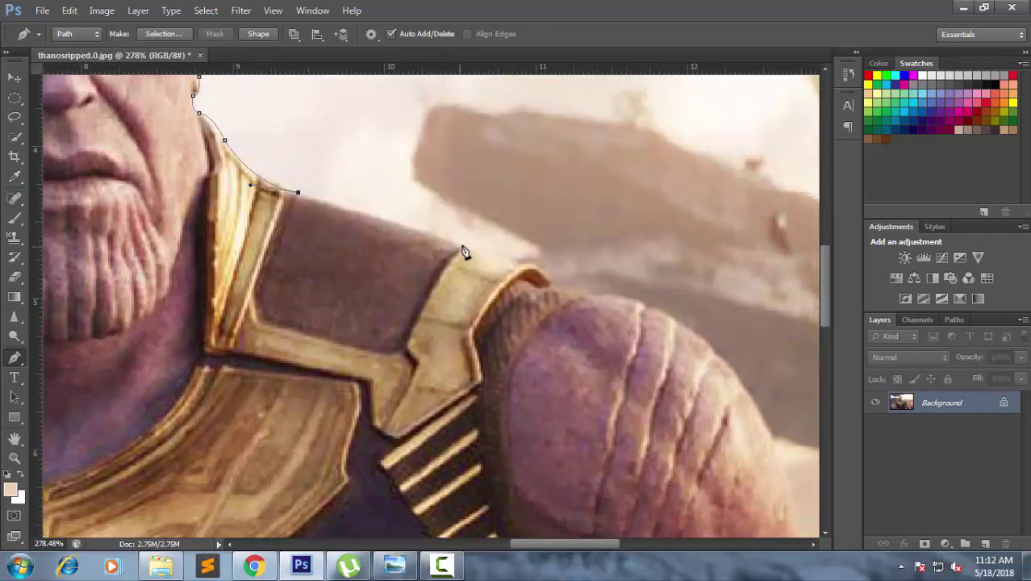
{"action": "left_click_drag", "start_coordinate": [462, 245], "coordinate": [480, 261]}
{"action": "left_click", "coordinate": [462, 244], "text": "alt"}
{"action": "left_click_drag", "start_coordinate": [532, 264], "coordinate": [545, 266]}
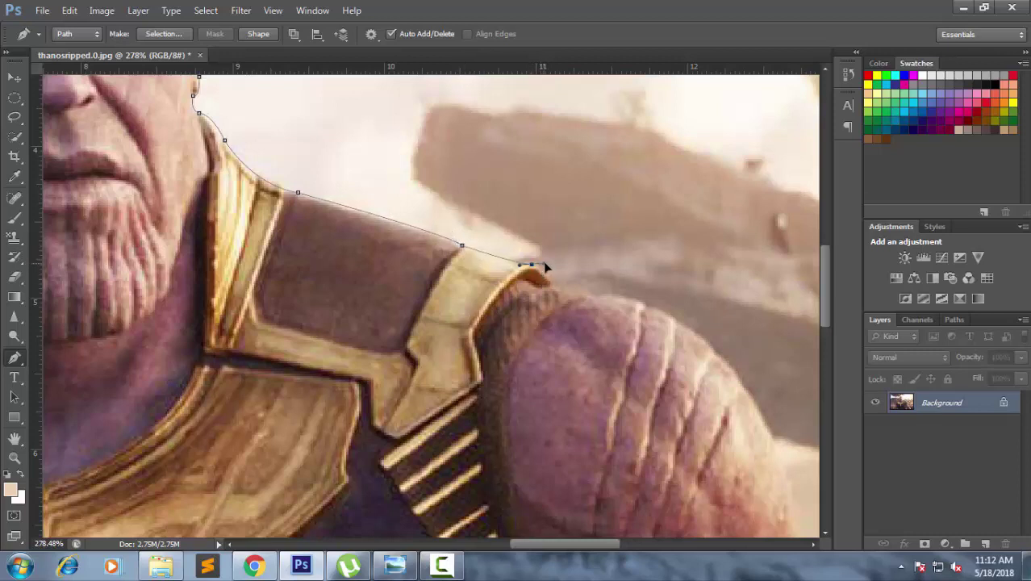
{"action": "left_click", "coordinate": [531, 265], "text": "alt"}
{"action": "mouse_move", "coordinate": [589, 296]}
{"action": "left_mouse_down"}
{"action": "mouse_move", "coordinate": [598, 308]}
{"action": "mouse_move", "coordinate": [500, 179]}
{"action": "left_mouse_up"}
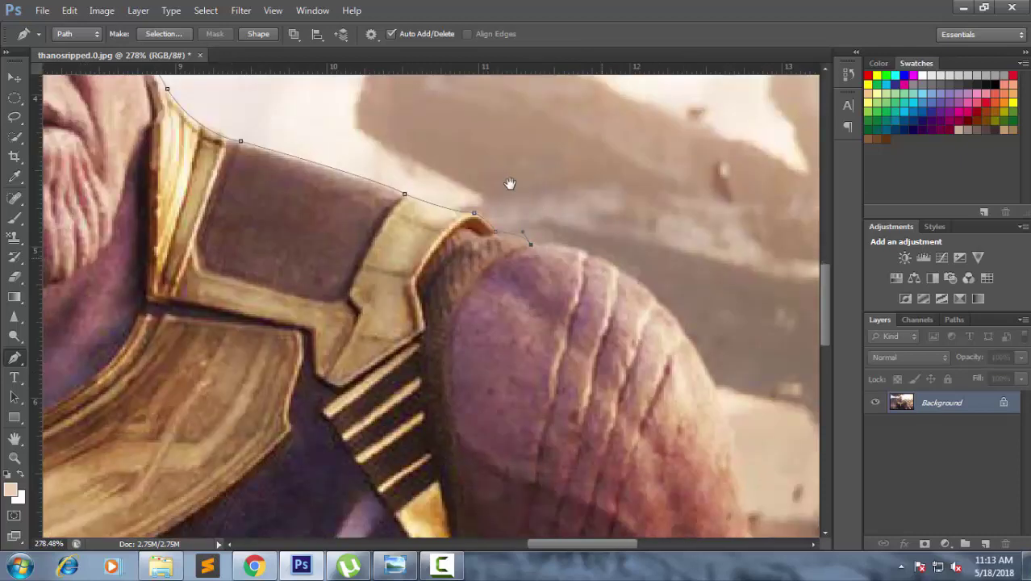
{"action": "left_click_drag", "start_coordinate": [558, 226], "coordinate": [611, 301]}
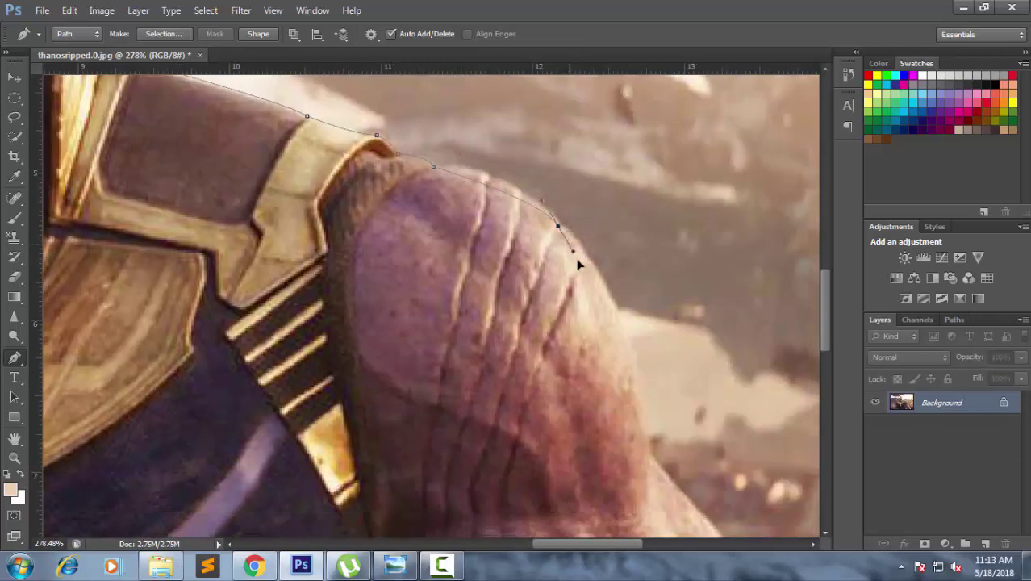
{"action": "key", "text": "super"}
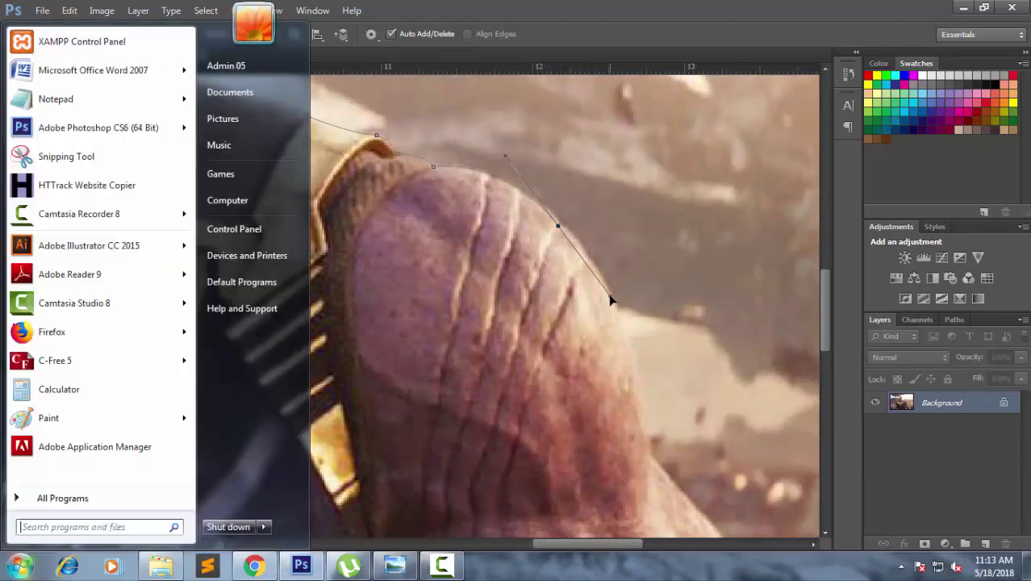
{"action": "key", "text": "super"}
{"action": "left_click_drag", "start_coordinate": [611, 300], "coordinate": [565, 240]}
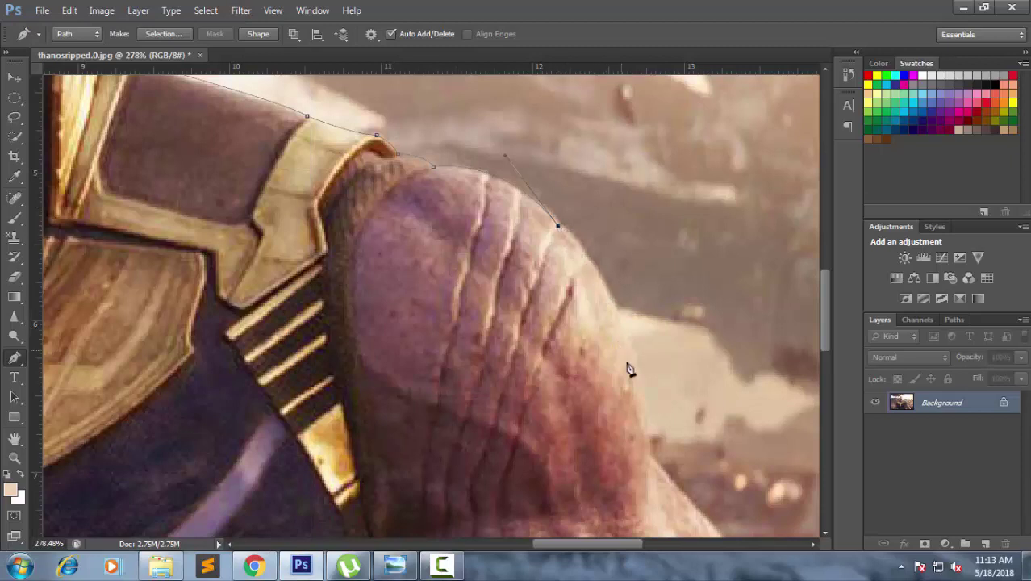
{"action": "left_click_drag", "start_coordinate": [636, 373], "coordinate": [647, 484]}
{"action": "left_click", "coordinate": [635, 374], "text": "alt"}
- Continue down the outer arm and around the gold bracer to its bottom edge
{"action": "mouse_move", "coordinate": [628, 449]}
{"action": "left_mouse_down"}
{"action": "mouse_move", "coordinate": [531, 232]}
{"action": "mouse_move", "coordinate": [553, 277]}
{"action": "left_mouse_up"}
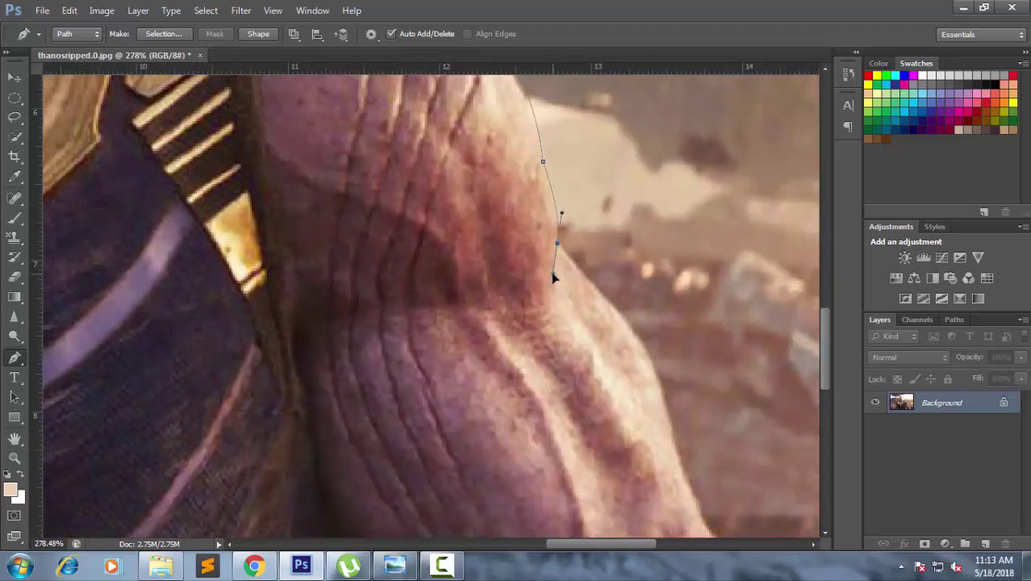
{"action": "left_click", "coordinate": [557, 242], "text": "alt"}
{"action": "left_click_drag", "start_coordinate": [650, 358], "coordinate": [655, 377]}
{"action": "left_click_drag", "start_coordinate": [621, 349], "coordinate": [616, 295]}
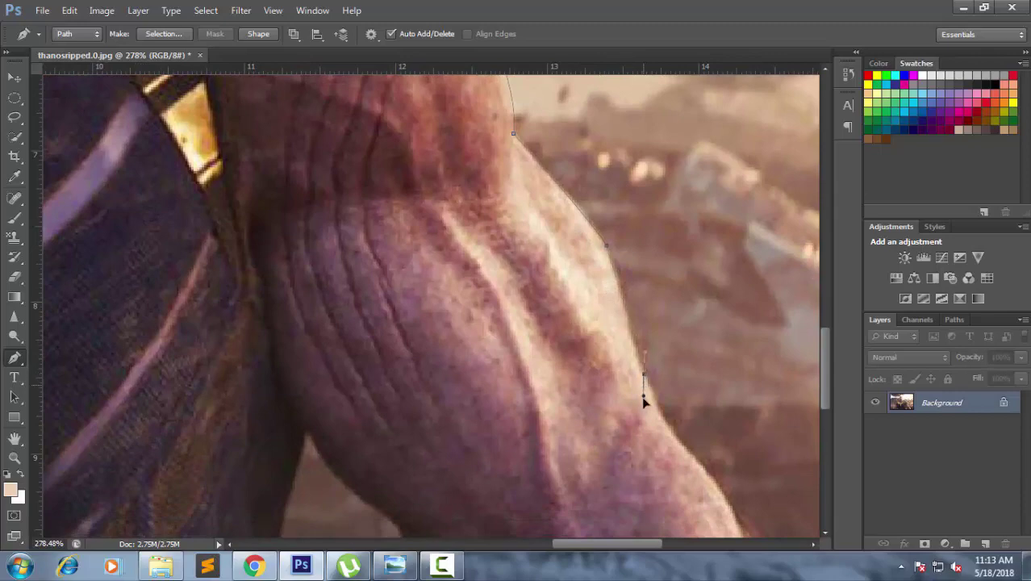
{"action": "left_click_drag", "start_coordinate": [643, 403], "coordinate": [651, 406]}
{"action": "left_click_drag", "start_coordinate": [664, 415], "coordinate": [539, 304]}
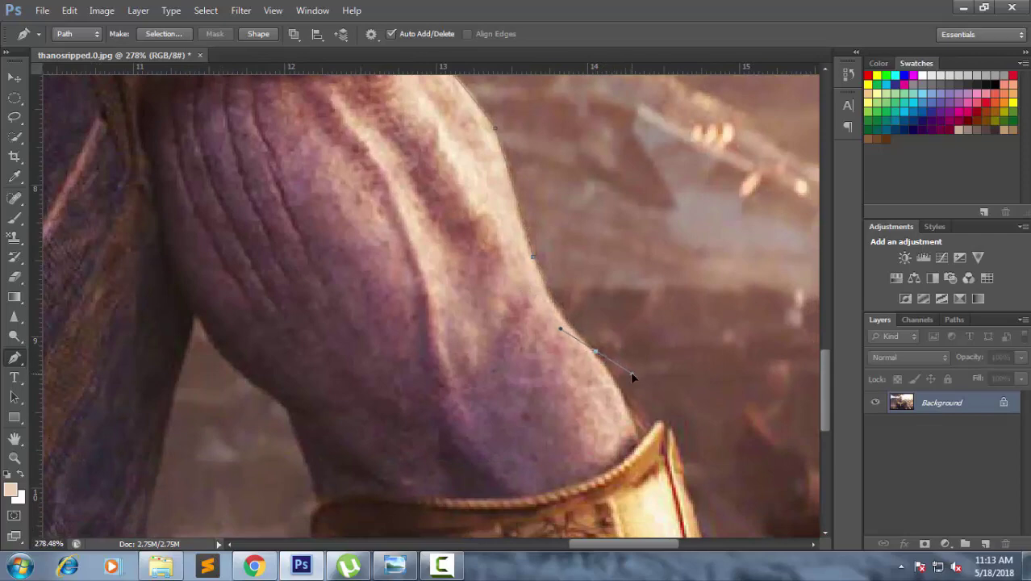
{"action": "left_click", "coordinate": [596, 353], "text": "alt"}
{"action": "mouse_move", "coordinate": [646, 451]}
{"action": "left_mouse_down"}
{"action": "mouse_move", "coordinate": [657, 430]}
{"action": "mouse_move", "coordinate": [610, 371]}
{"action": "left_mouse_up"}
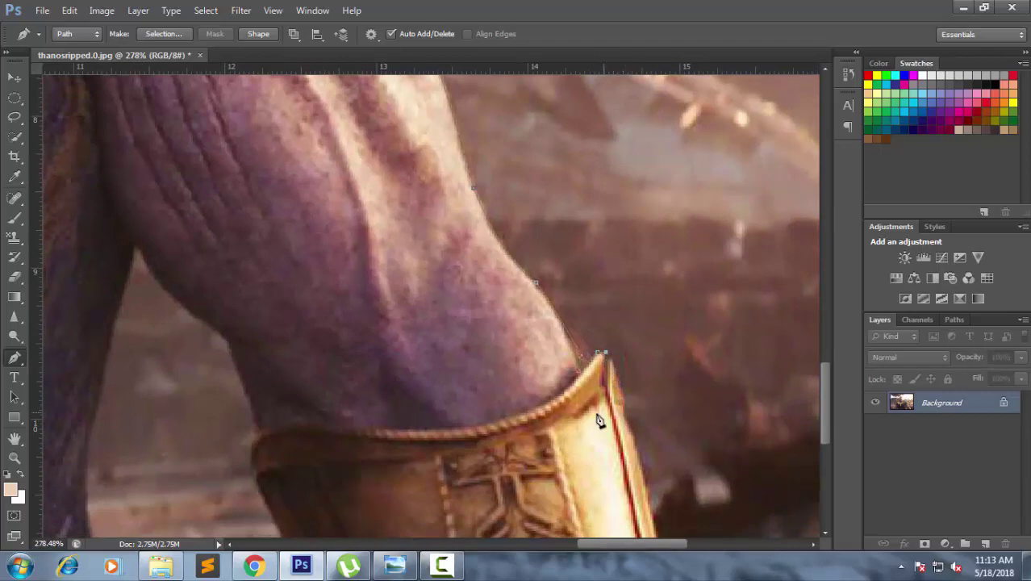
{"action": "mouse_move", "coordinate": [579, 394]}
{"action": "left_mouse_down"}
{"action": "mouse_move", "coordinate": [611, 418]}
{"action": "mouse_move", "coordinate": [533, 363]}
{"action": "mouse_move", "coordinate": [540, 434]}
{"action": "left_mouse_up"}
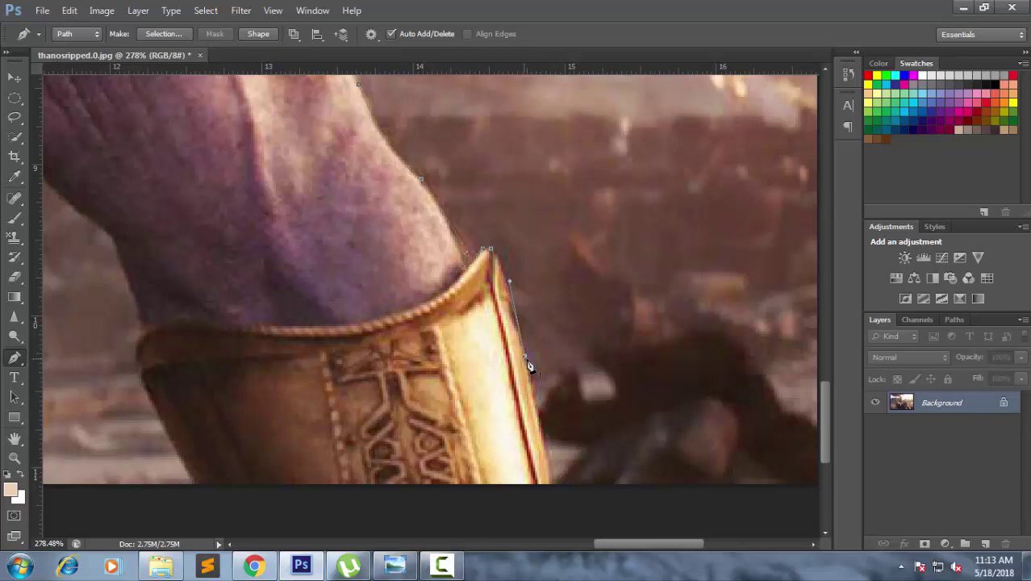
{"action": "scroll", "coordinate": [529, 367], "scroll_direction": "down", "scroll_amount": 3}
{"action": "scroll", "coordinate": [539, 416], "scroll_direction": "down", "scroll_amount": 2}
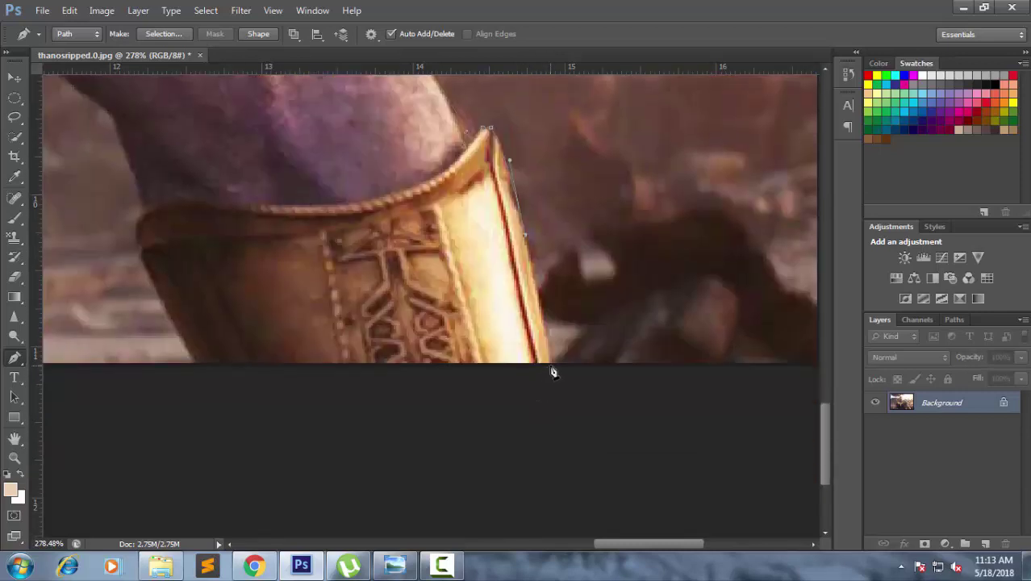
{"action": "left_click_drag", "start_coordinate": [552, 364], "coordinate": [556, 393]}
- Trace up the bracer's inner edge and inner arm into the armpit gap
{"action": "left_click", "coordinate": [552, 363], "text": "alt"}
{"action": "left_click_drag", "start_coordinate": [544, 292], "coordinate": [610, 360]}
{"action": "left_click_drag", "start_coordinate": [567, 326], "coordinate": [571, 316]}
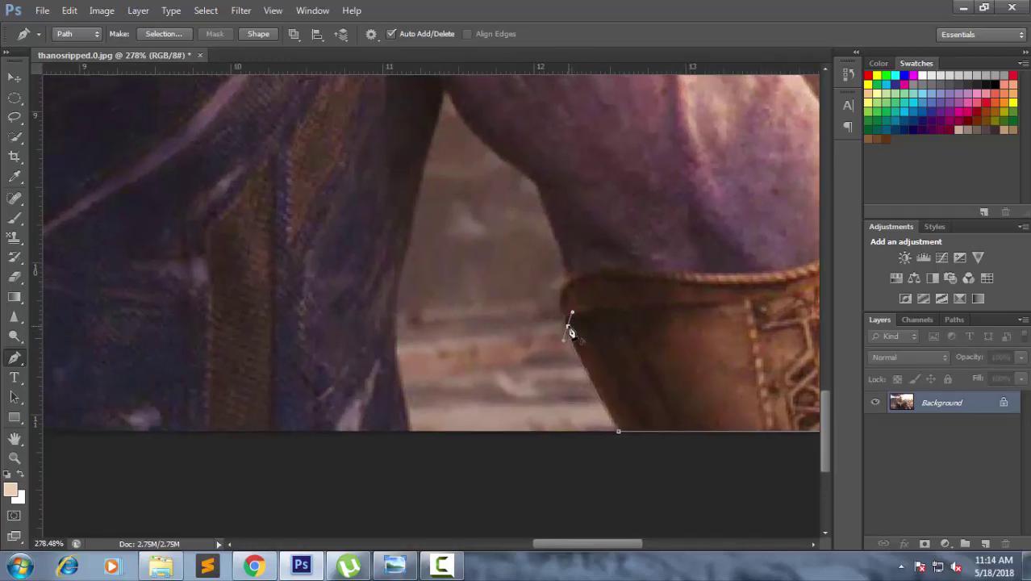
{"action": "left_click", "coordinate": [568, 326], "text": "alt"}
{"action": "left_click_drag", "start_coordinate": [561, 283], "coordinate": [570, 277]}
{"action": "left_click", "coordinate": [537, 183]}
{"action": "left_click_drag", "start_coordinate": [540, 192], "coordinate": [540, 275]}
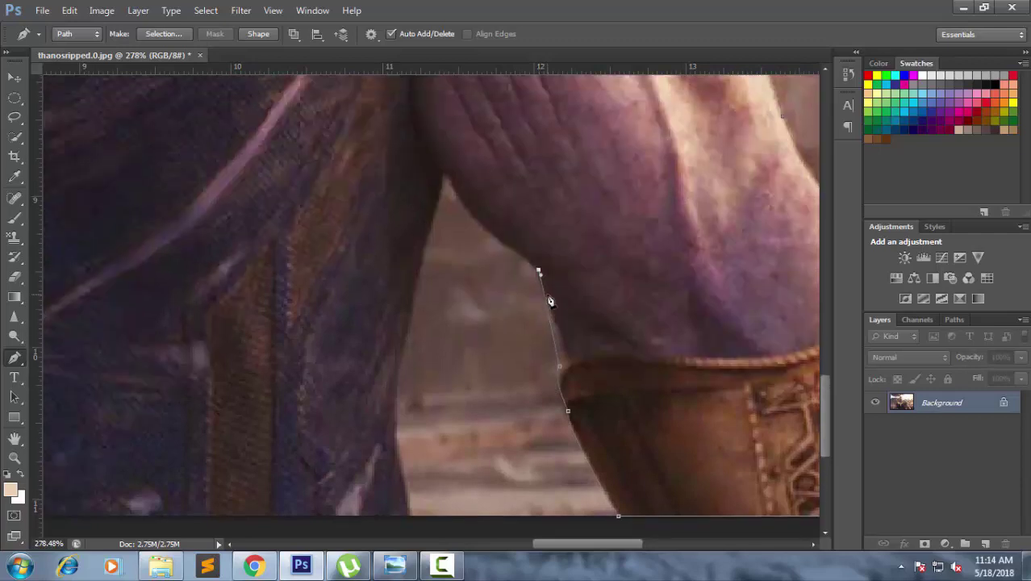
{"action": "left_click_drag", "start_coordinate": [445, 179], "coordinate": [427, 136]}
{"action": "left_click", "coordinate": [444, 179], "text": "alt"}
- Run the path down the torso side and along the bottom edge back to the start
{"action": "left_click_drag", "start_coordinate": [396, 409], "coordinate": [407, 468]}
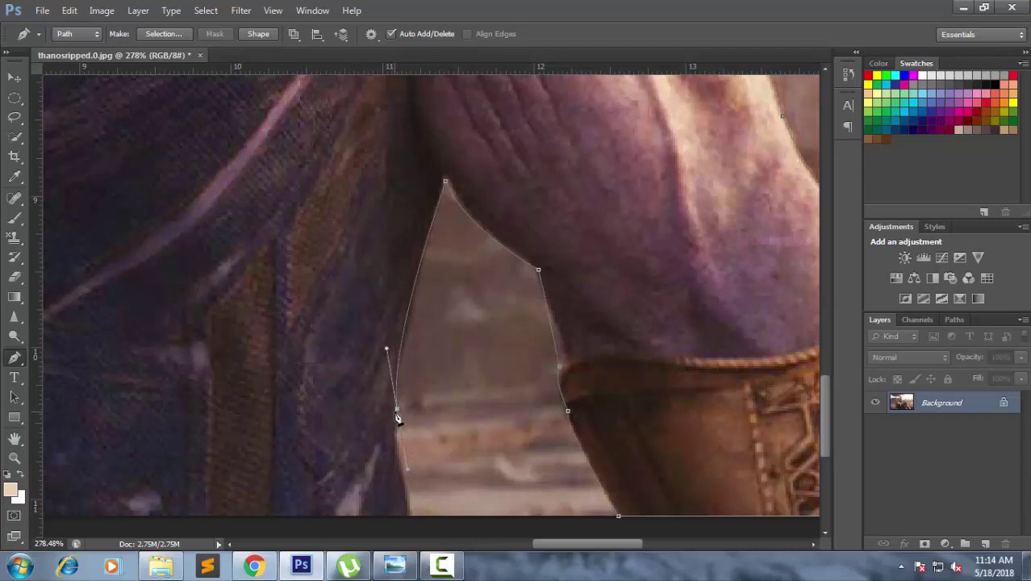
{"action": "scroll", "coordinate": [352, 369], "scroll_direction": "down", "scroll_amount": 5}
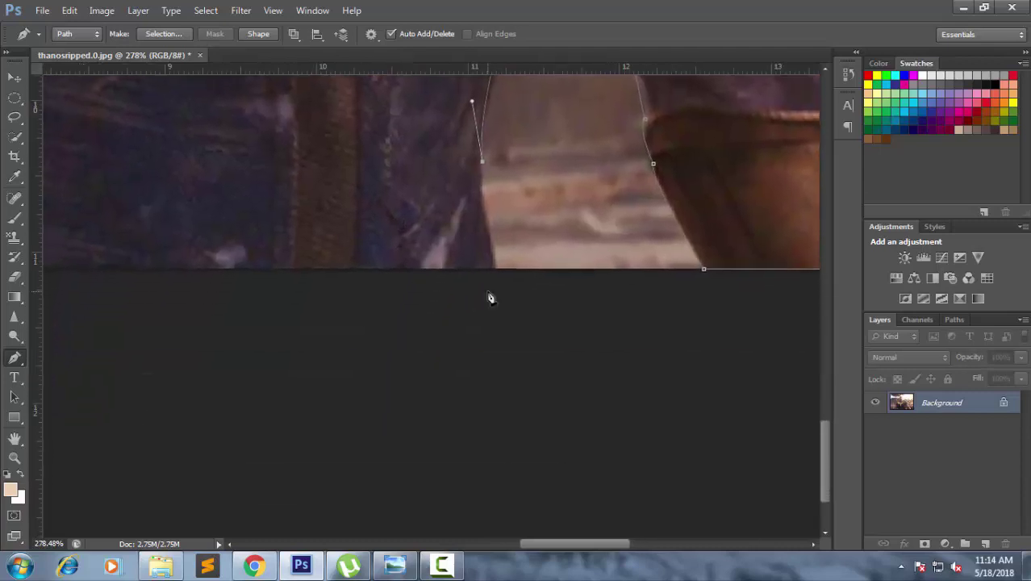
{"action": "left_click_drag", "start_coordinate": [495, 269], "coordinate": [500, 276]}
{"action": "scroll", "coordinate": [594, 318], "scroll_direction": "left", "scroll_amount": 5}
{"action": "scroll", "coordinate": [368, 318], "scroll_direction": "up", "scroll_amount": 2}
{"action": "scroll", "coordinate": [452, 347], "scroll_direction": "left", "scroll_amount": 2}
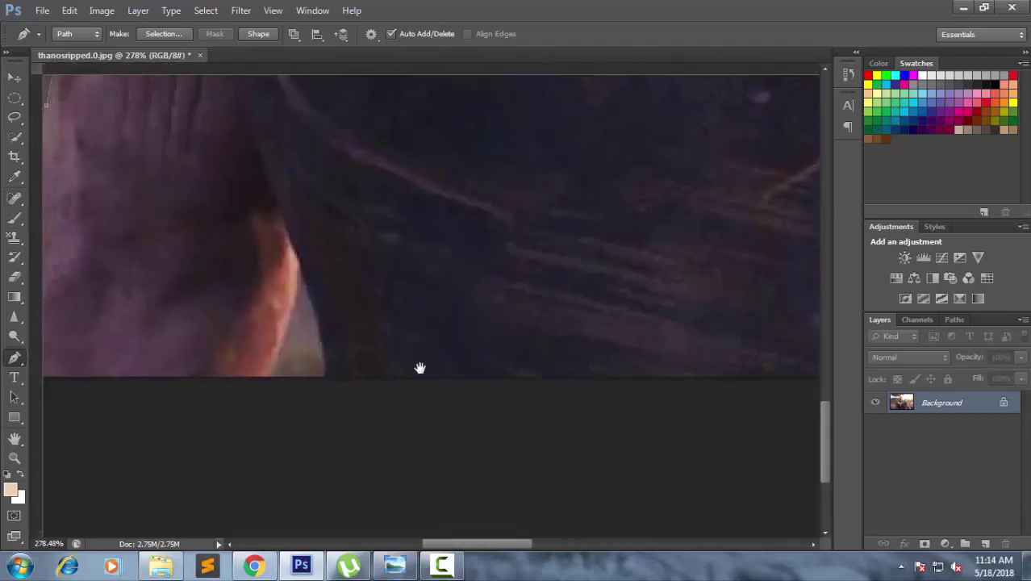
{"action": "left_click_drag", "start_coordinate": [354, 378], "coordinate": [339, 294]}
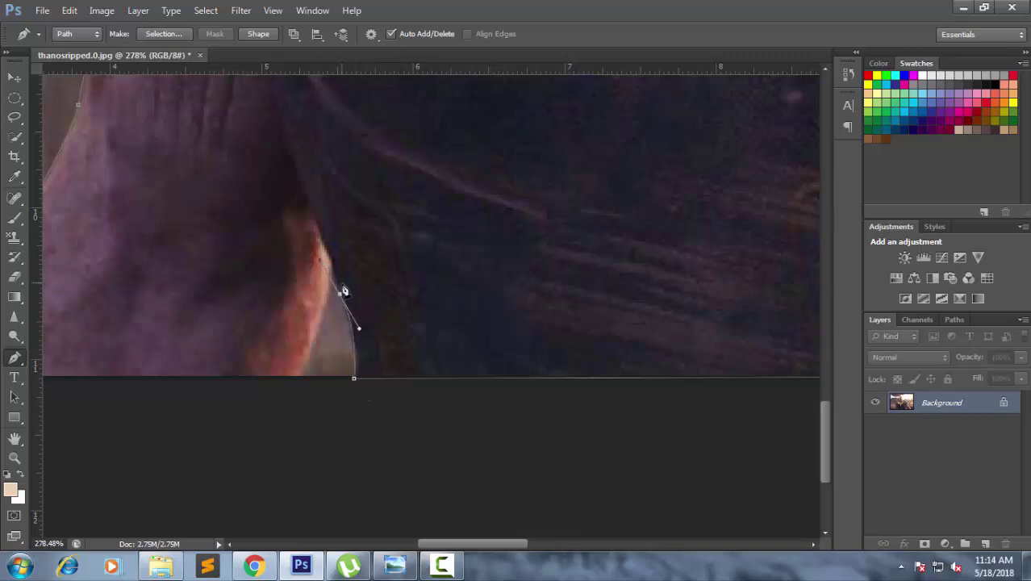
{"action": "left_click", "coordinate": [334, 267]}
{"action": "mouse_move", "coordinate": [259, 369]}
{"action": "left_mouse_down"}
{"action": "mouse_move", "coordinate": [500, 374]}
{"action": "mouse_move", "coordinate": [407, 392]}
{"action": "mouse_move", "coordinate": [338, 375]}
{"action": "mouse_move", "coordinate": [433, 350]}
{"action": "left_mouse_up"}
{"action": "key", "text": "ctrl+r"}
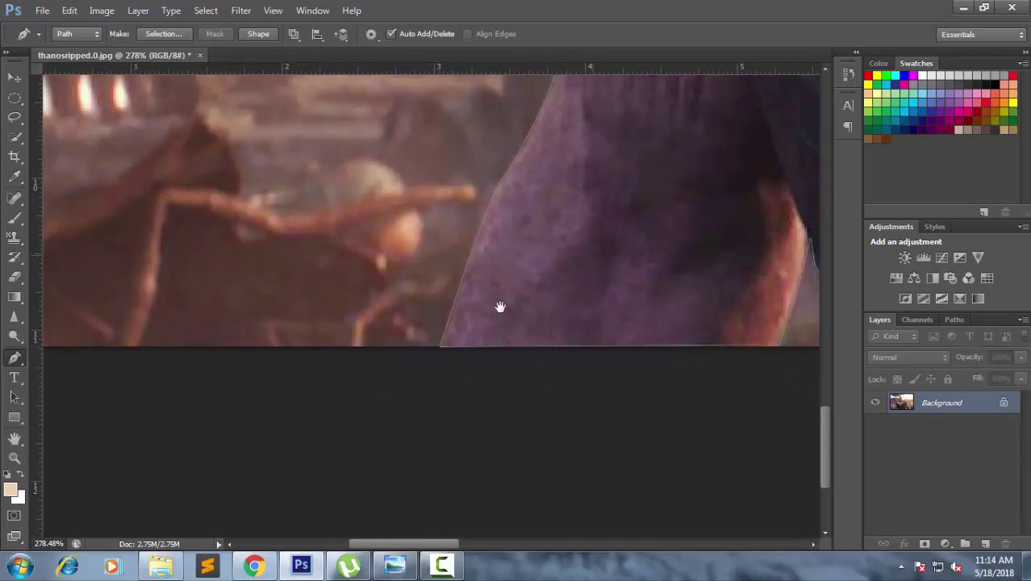
{"action": "key", "text": "ctrl+r"}
{"action": "mouse_move", "coordinate": [499, 305]}
{"action": "left_mouse_down"}
{"action": "mouse_move", "coordinate": [297, 399]}
{"action": "mouse_move", "coordinate": [352, 372]}
{"action": "left_mouse_up"}
{"action": "key", "text": "ctrl+r"}
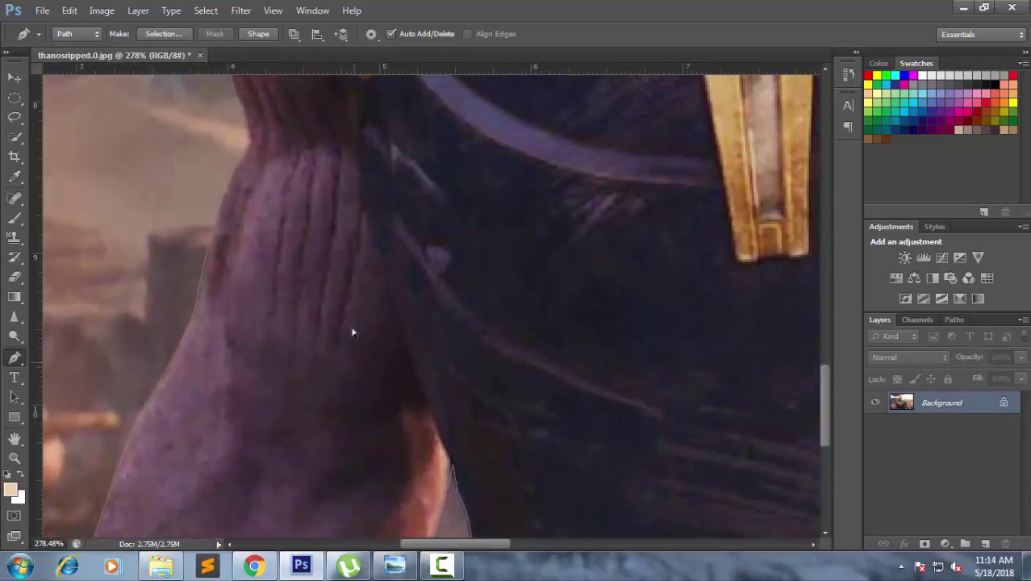
- Turn the path into a 0 px feather selection and copy Thanos to Layer 1
{"action": "right_click", "coordinate": [351, 287]}
{"action": "left_click", "coordinate": [393, 306]}
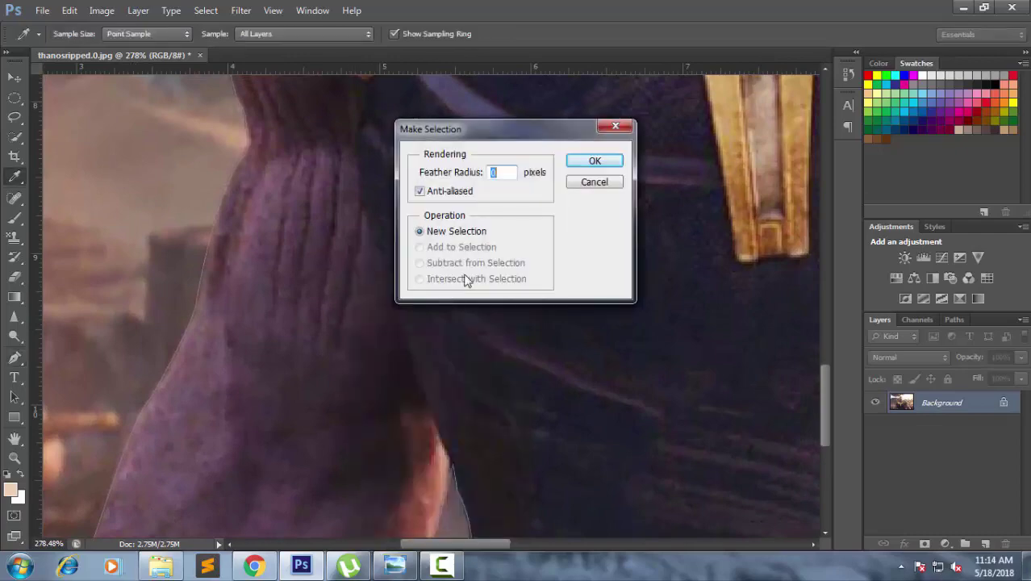
{"action": "left_click", "coordinate": [593, 161]}
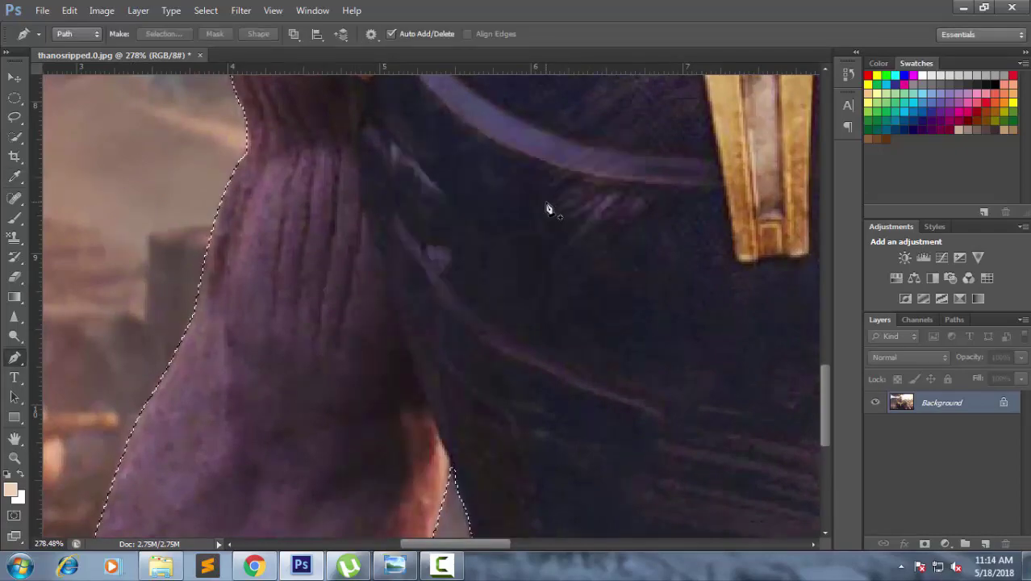
{"action": "key", "text": "ctrl+j"}
- Accept Hue/Saturation unchanged and zoom out to show Thanos's head and shoulders
{"action": "key", "text": "ctrl+u"}
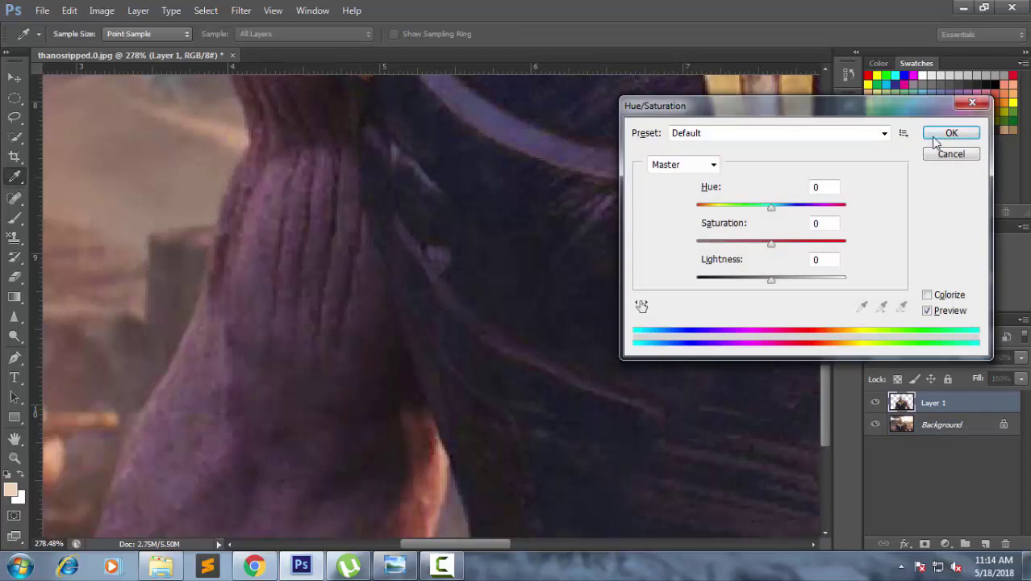
{"action": "left_click", "coordinate": [936, 136]}
{"action": "scroll", "coordinate": [627, 290], "scroll_direction": "down", "scroll_amount": 2}
{"action": "scroll", "coordinate": [617, 328], "scroll_direction": "down", "scroll_amount": 3}
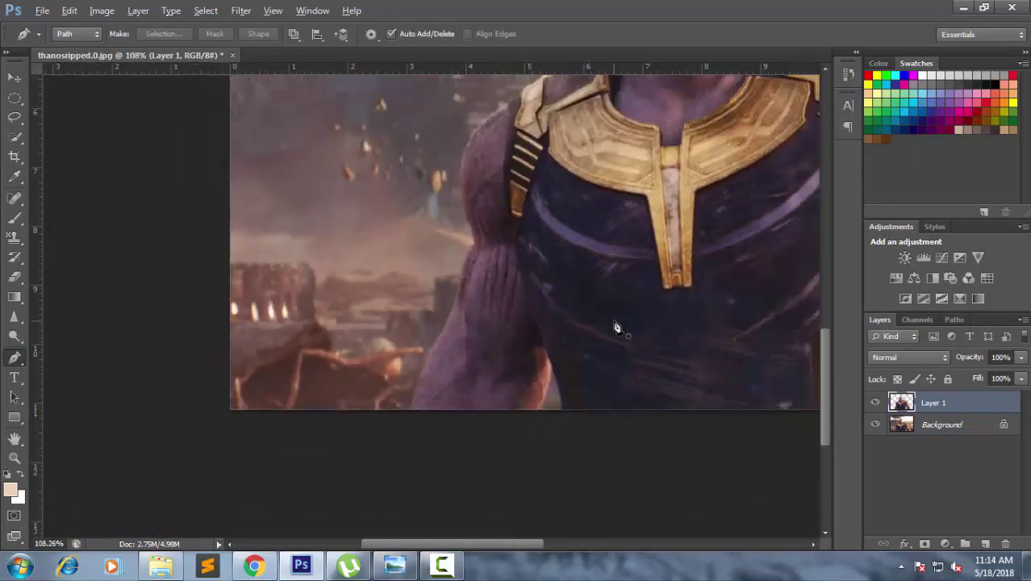
{"action": "mouse_move", "coordinate": [617, 328]}
{"action": "left_mouse_down"}
{"action": "mouse_move", "coordinate": [253, 483]}
{"action": "mouse_move", "coordinate": [332, 350]}
{"action": "left_mouse_up"}
{"action": "scroll", "coordinate": [332, 350], "scroll_direction": "down", "scroll_amount": 2}
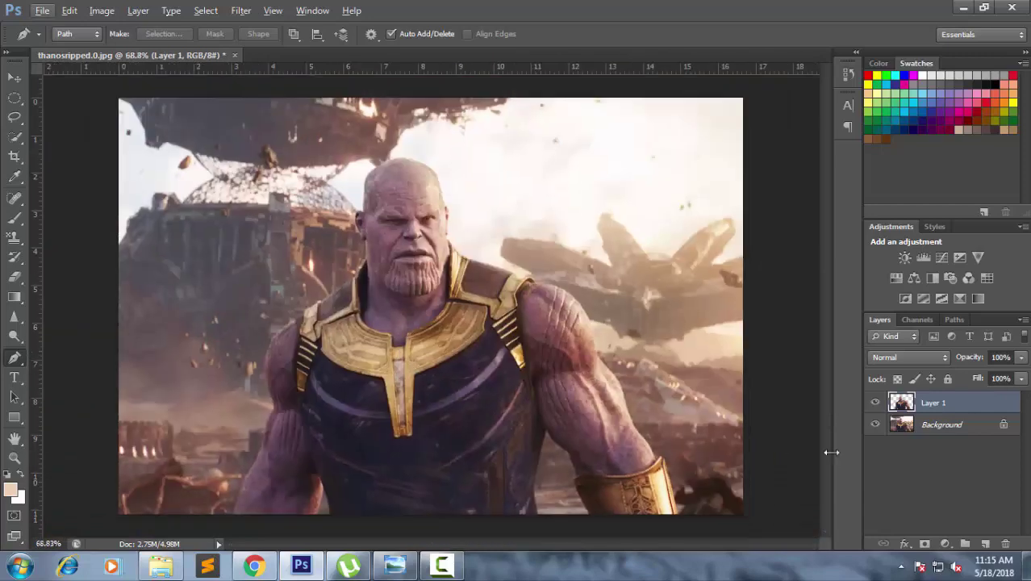
- Hide Layer 1 and delete the Background layer
{"action": "left_click", "coordinate": [876, 403]}
{"action": "left_click", "coordinate": [877, 425]}
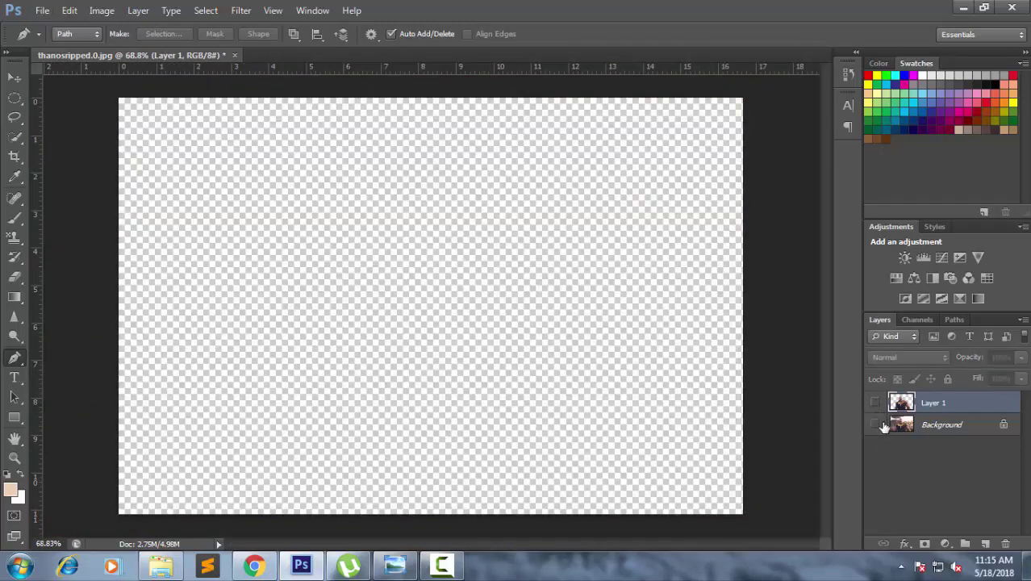
{"action": "left_click", "coordinate": [877, 424]}
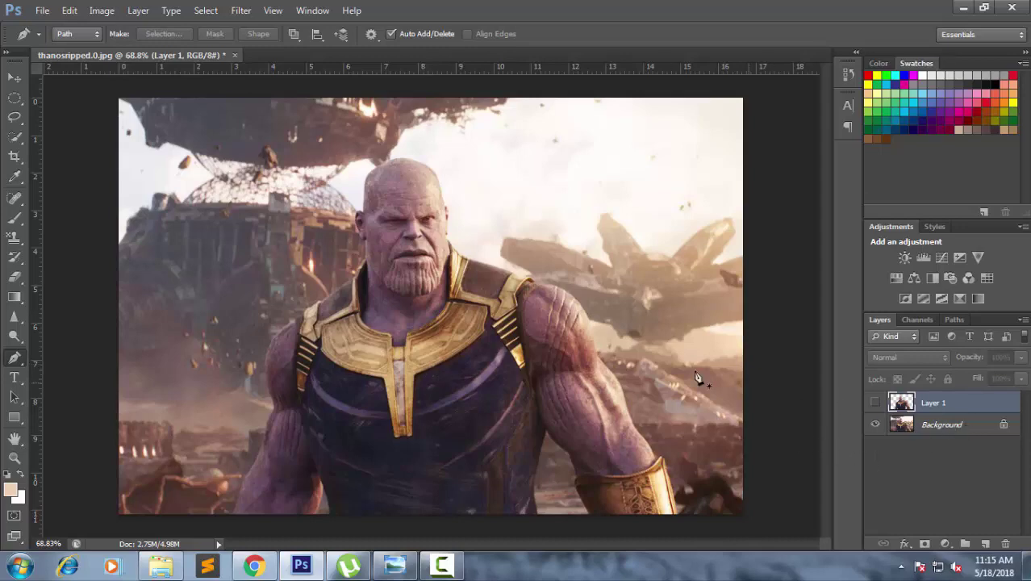
{"action": "left_click", "coordinate": [936, 425]}
{"action": "left_click", "coordinate": [875, 424]}
{"action": "key", "text": "Delete"}
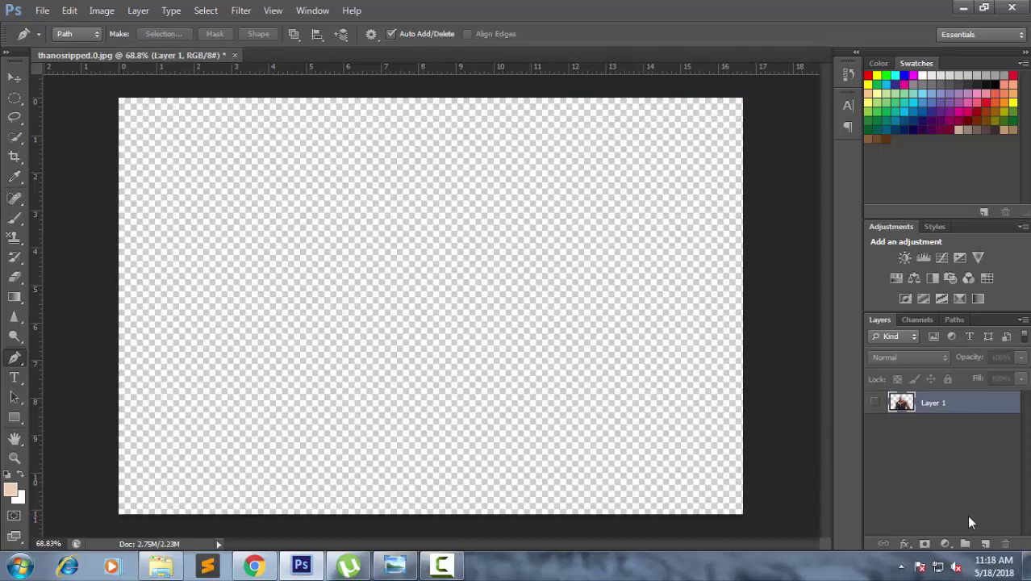
- Add a new Layer 2 below Layer 1 and fill it with white
{"action": "left_click", "coordinate": [984, 545]}
{"action": "left_click_drag", "start_coordinate": [936, 402], "coordinate": [961, 453]}
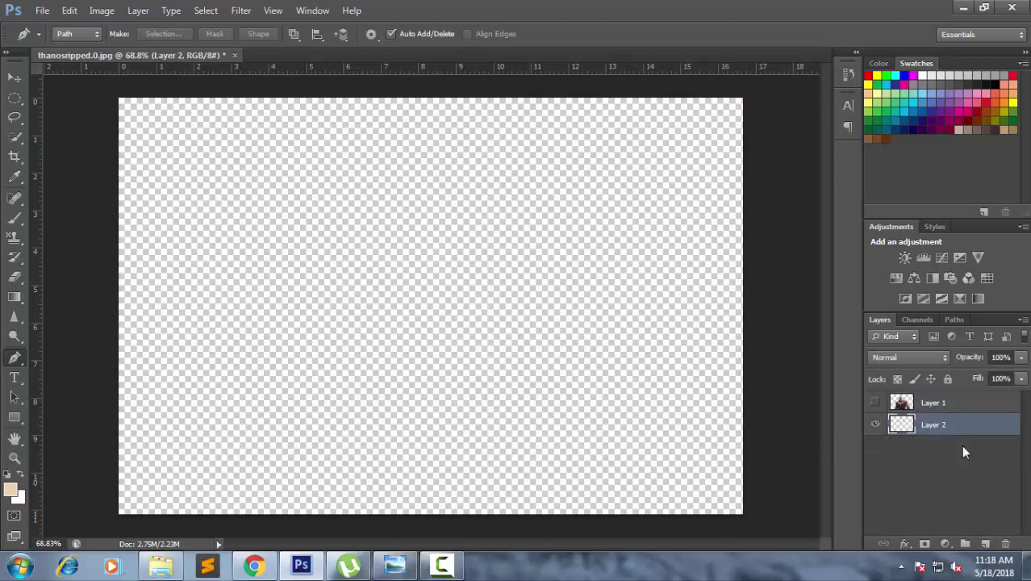
{"action": "key", "text": "ctrl+BackSpace"}
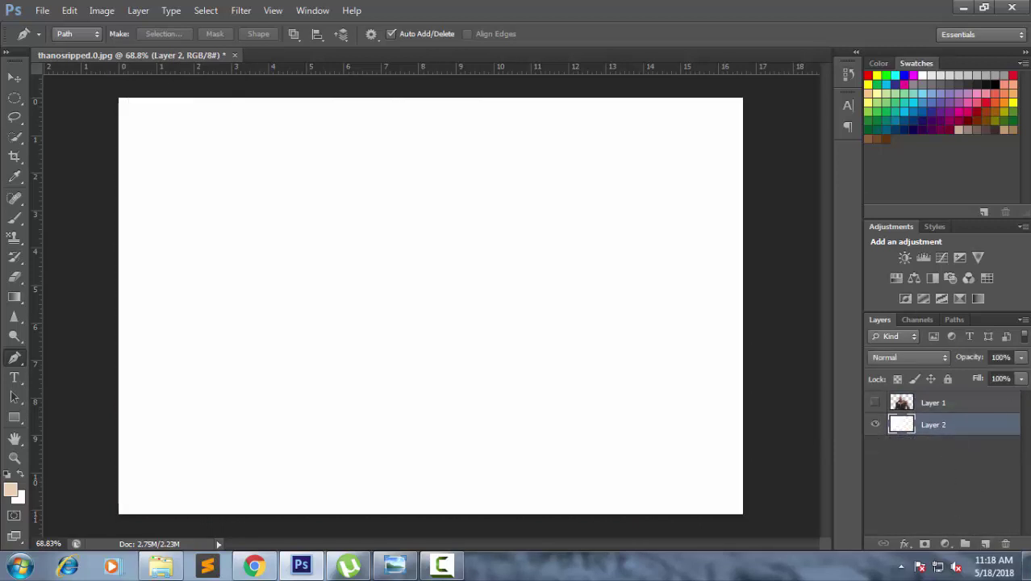
- Add a reversed radial Black, White Gradient Fill layer at 456% scale
{"action": "left_click", "coordinate": [945, 544]}
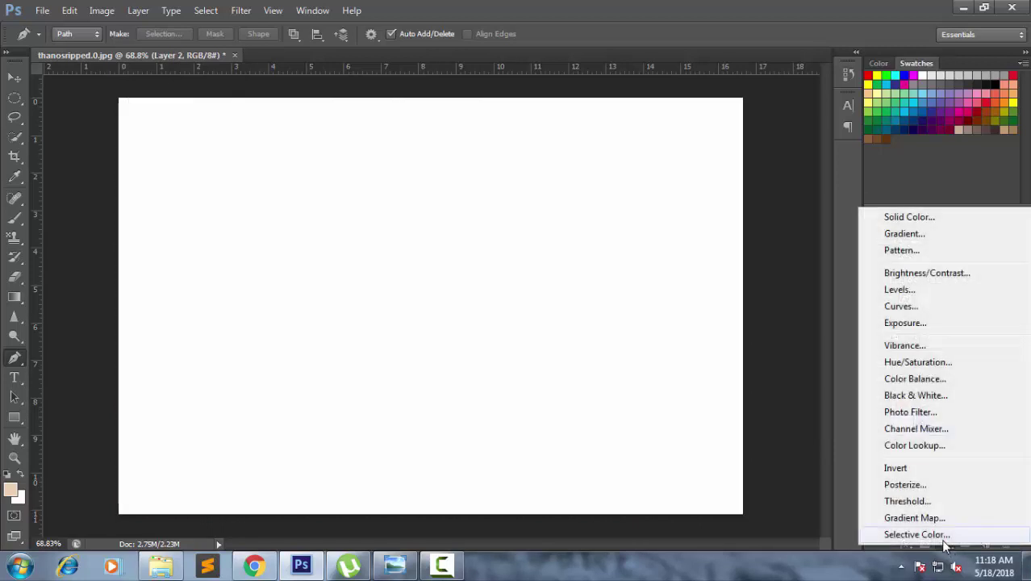
{"action": "left_click", "coordinate": [935, 234]}
{"action": "left_click", "coordinate": [668, 153]}
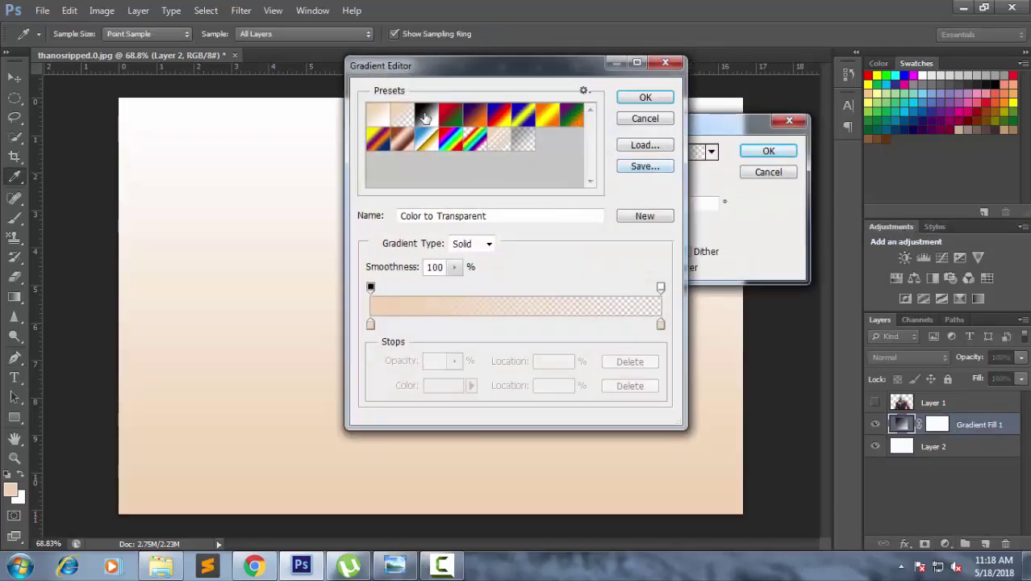
{"action": "left_click", "coordinate": [427, 118]}
{"action": "left_click", "coordinate": [644, 98]}
{"action": "left_click", "coordinate": [657, 175]}
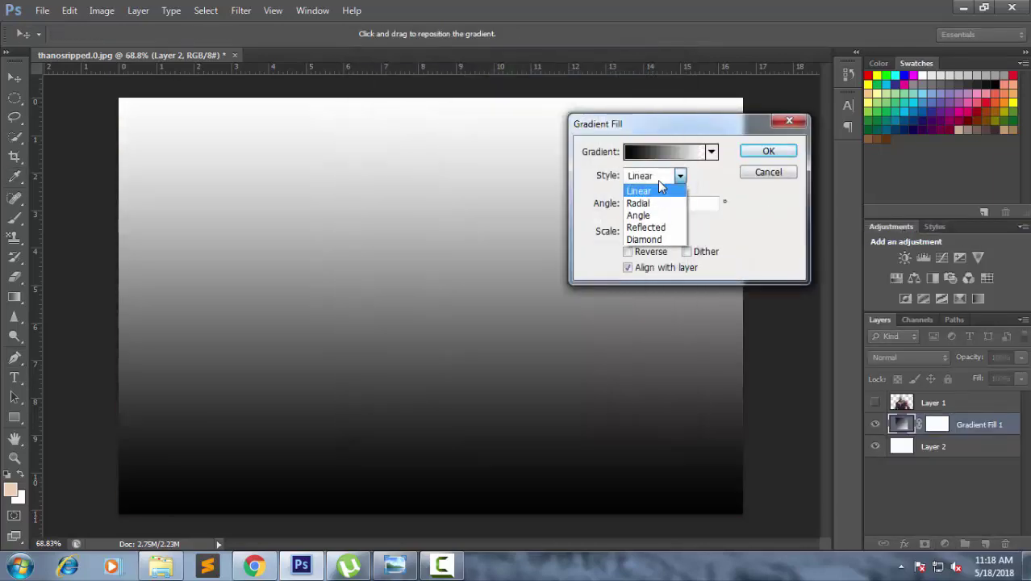
{"action": "left_click", "coordinate": [657, 202]}
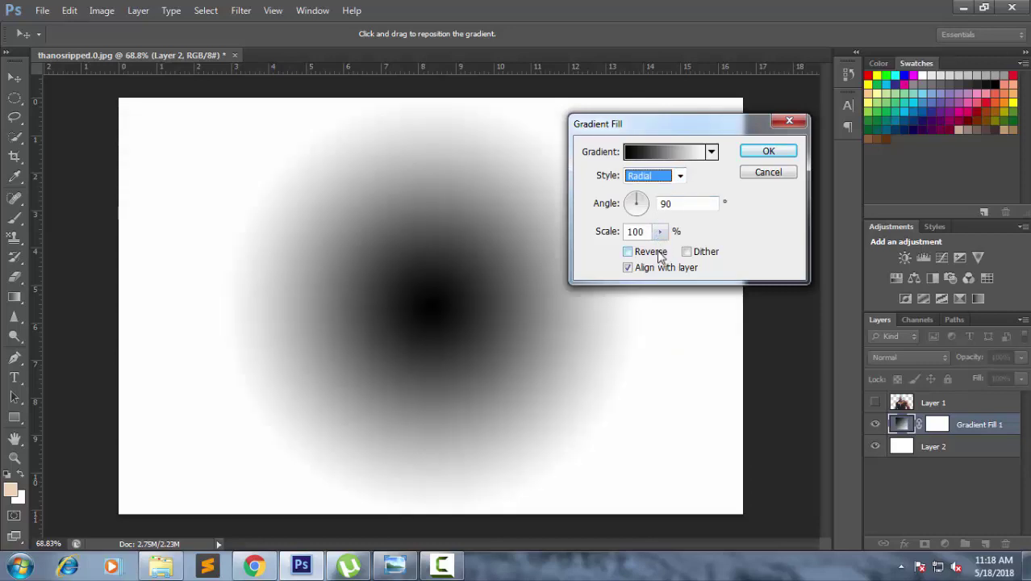
{"action": "left_click", "coordinate": [628, 252]}
{"action": "left_click", "coordinate": [660, 234]}
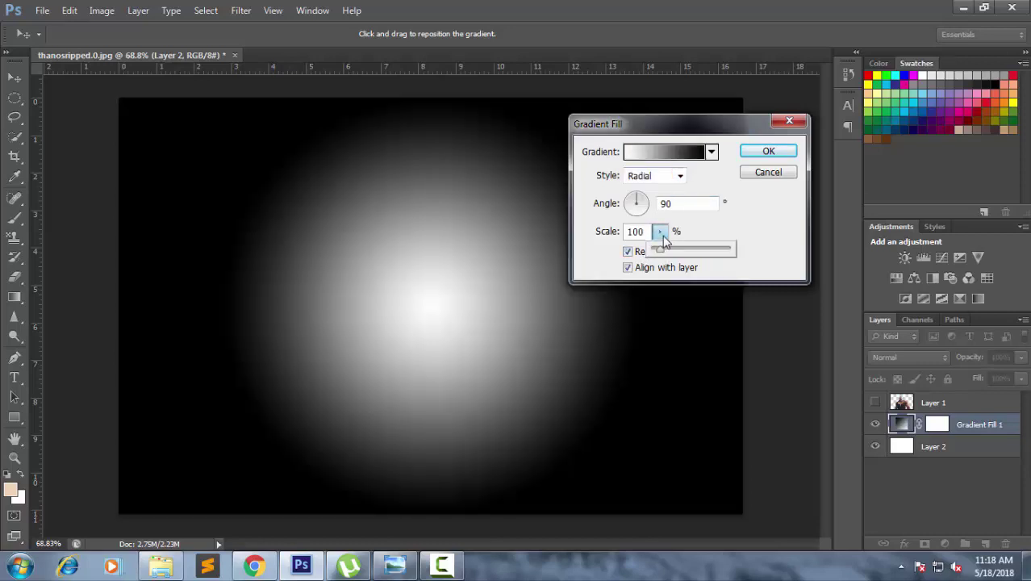
{"action": "left_click_drag", "start_coordinate": [667, 253], "coordinate": [682, 251]}
{"action": "key", "text": "p"}
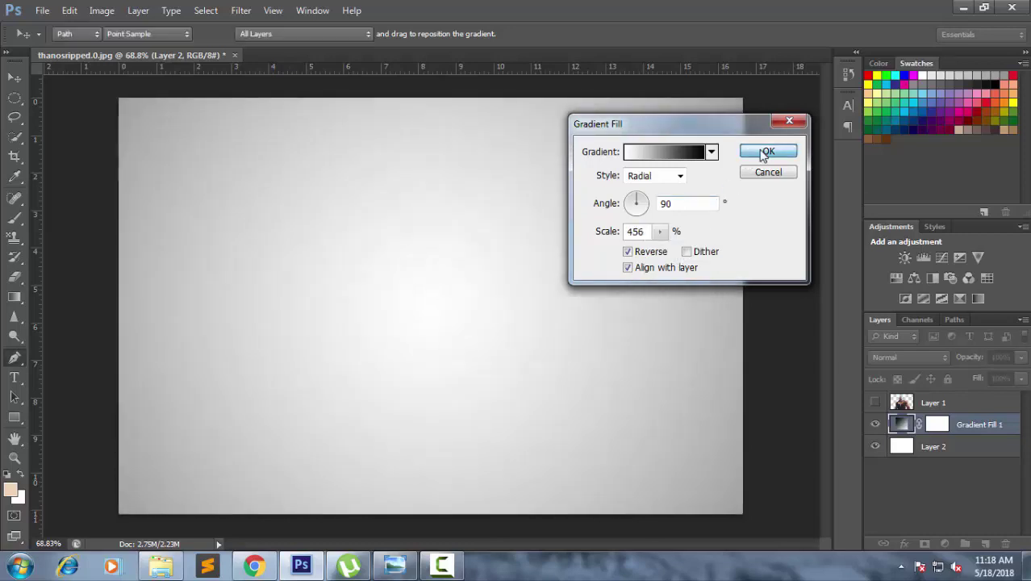
{"action": "left_click", "coordinate": [768, 151]}
- Merge Gradient Fill 1 with Layer 2 into a single layer
{"action": "left_click", "coordinate": [944, 458]}
{"action": "left_click", "coordinate": [944, 452]}
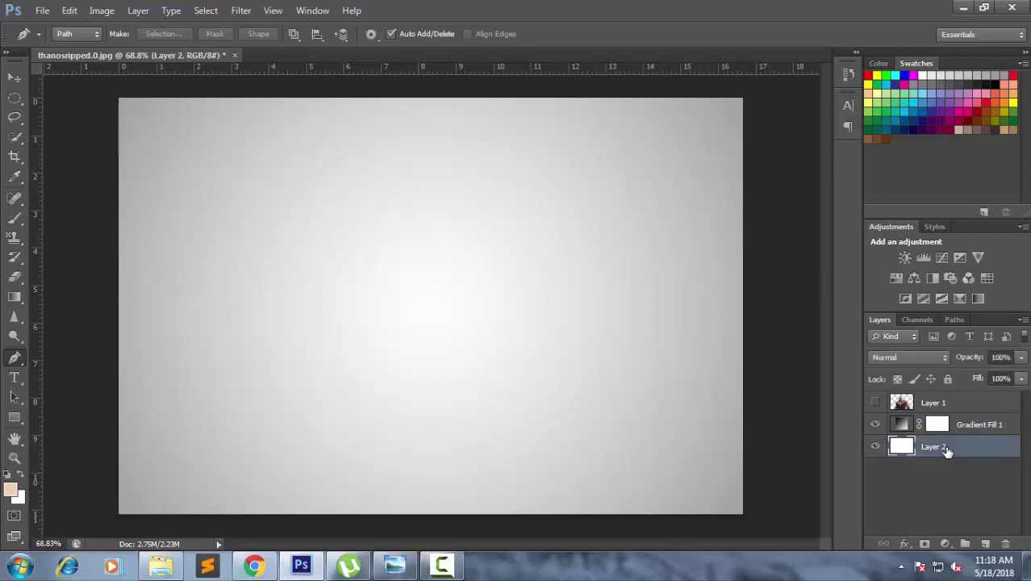
{"action": "left_click", "coordinate": [953, 434], "text": "shift"}
{"action": "key", "text": "ctrl+e"}
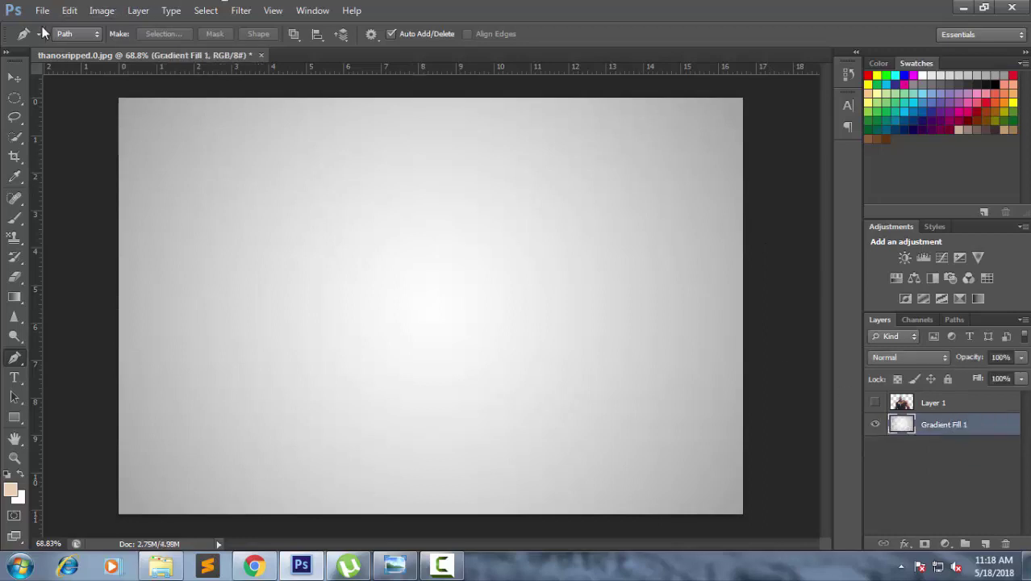
- With the Move tool active, make the Thanos Layer 1 visible and selected
{"action": "left_click", "coordinate": [14, 78]}
{"action": "left_click", "coordinate": [929, 402]}
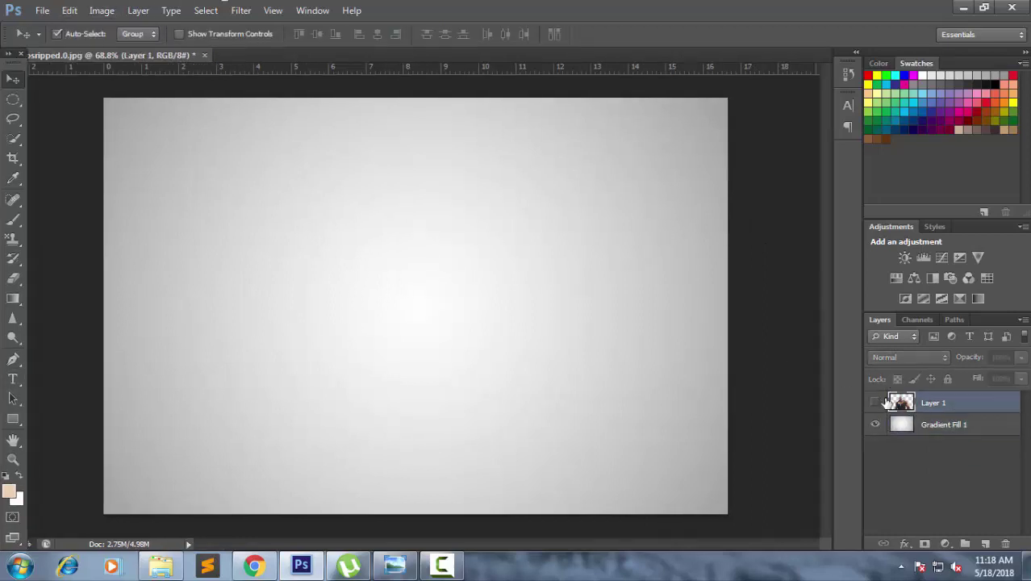
{"action": "left_click", "coordinate": [876, 403]}
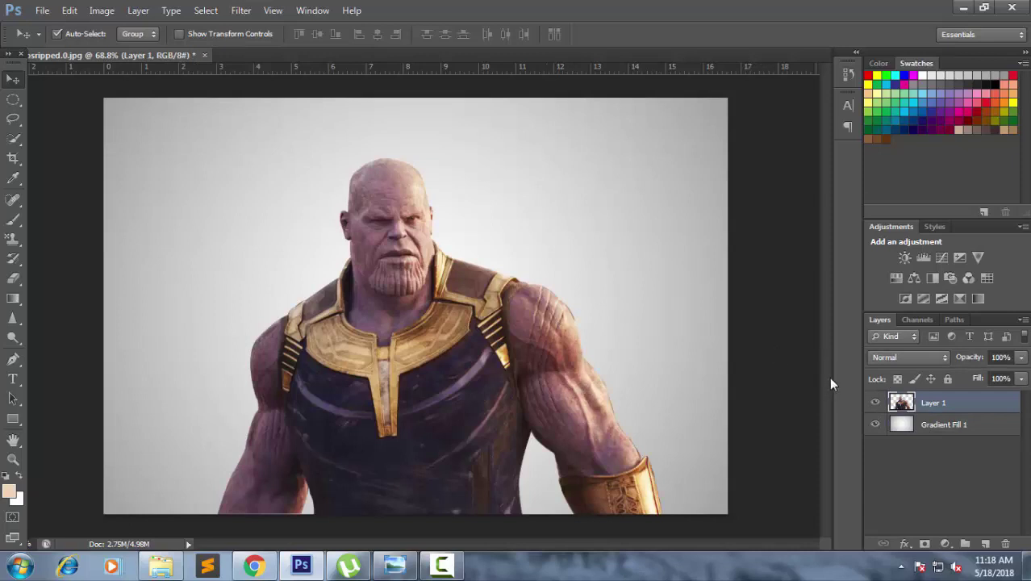
- Duplicate Layer 1 as Layer 1 copy, then reselect the original Layer 1
{"action": "right_click", "coordinate": [947, 405]}
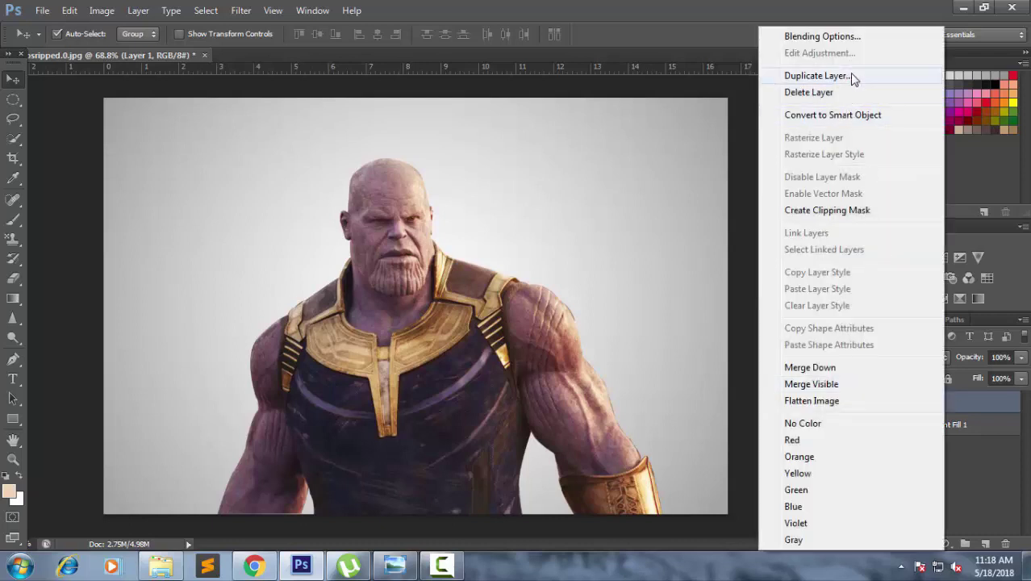
{"action": "left_click", "coordinate": [882, 76]}
{"action": "key", "text": "Return"}
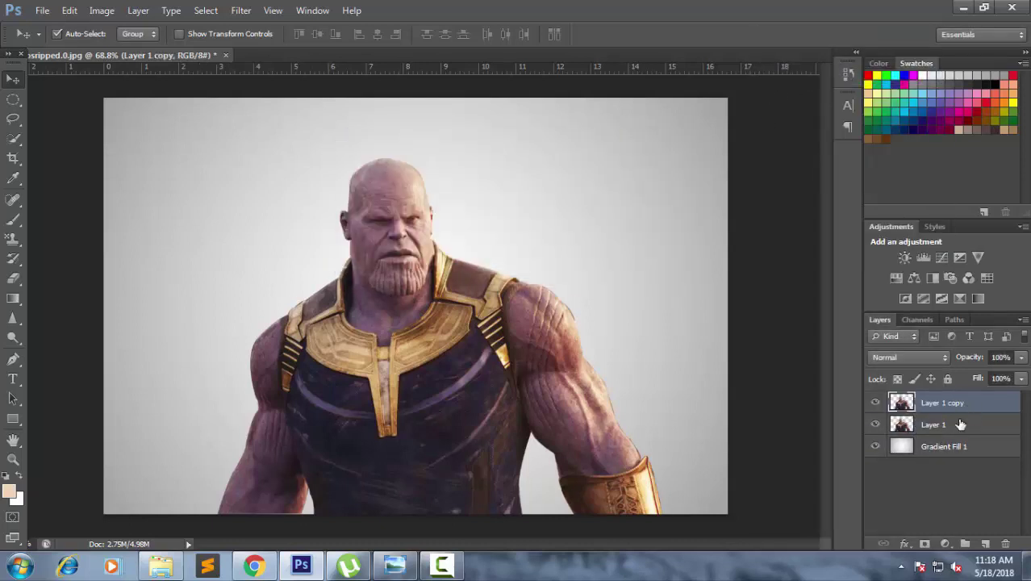
{"action": "left_click", "coordinate": [959, 425]}
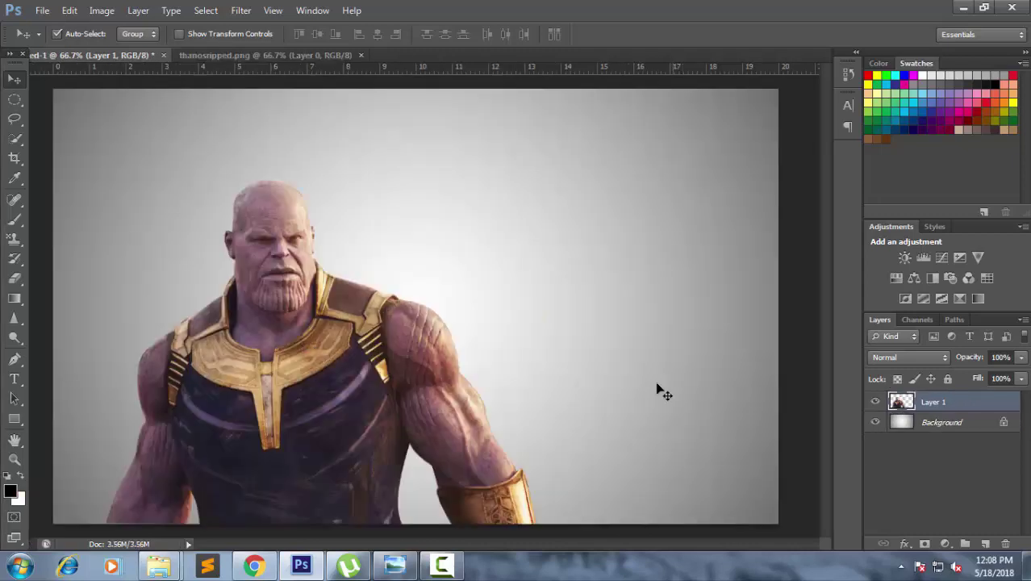
- Duplicate Layer 1 into a Layer 1 copy in Untitled-1
{"action": "right_click", "coordinate": [951, 408]}
{"action": "left_click", "coordinate": [807, 78]}
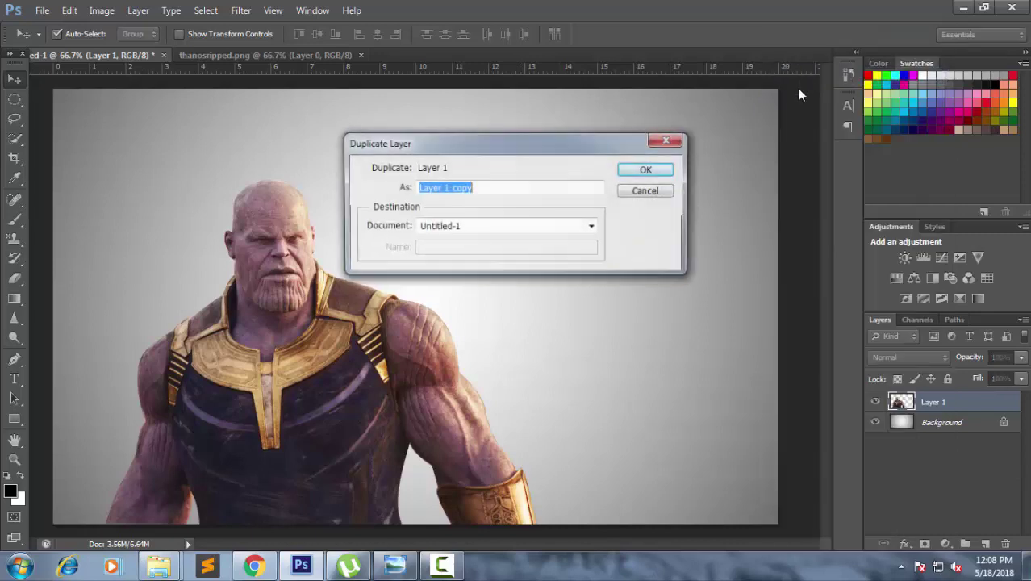
{"action": "left_click", "coordinate": [631, 173]}
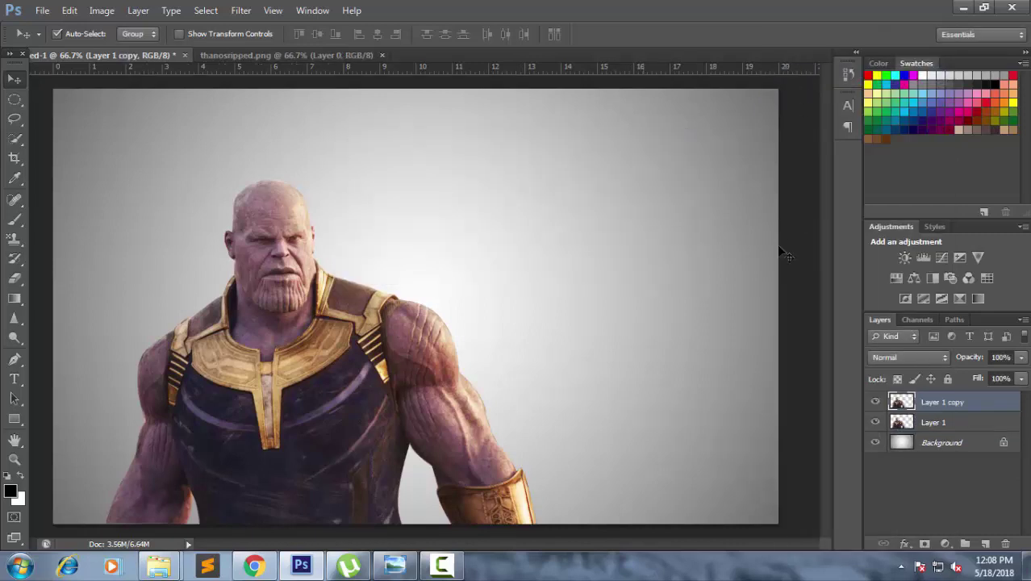
{"action": "left_click", "coordinate": [951, 425]}
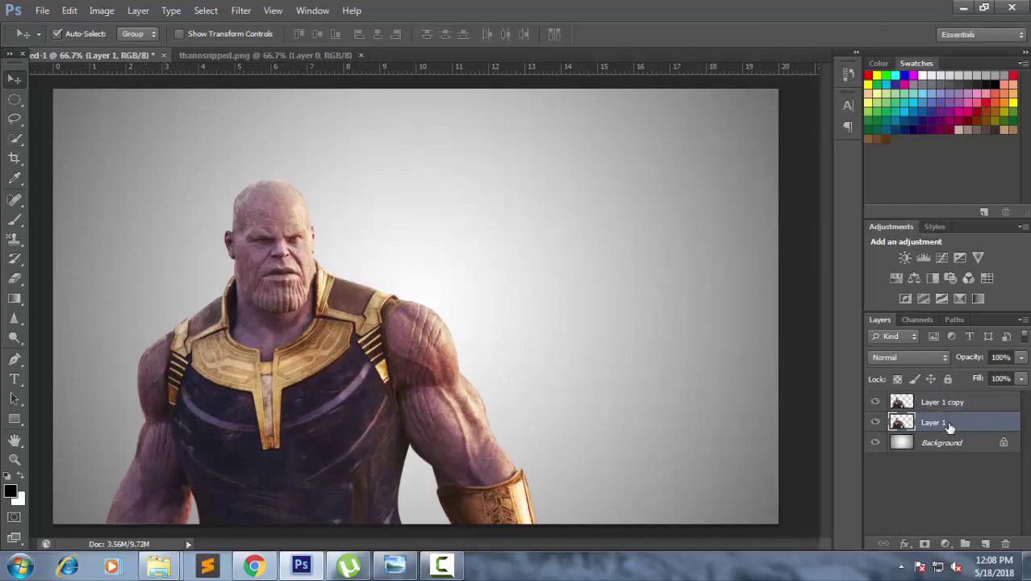
- Make Layer 1 copy the active layer and bring up the Filter menu
{"action": "left_click", "coordinate": [947, 545]}
{"action": "left_click", "coordinate": [847, 420]}
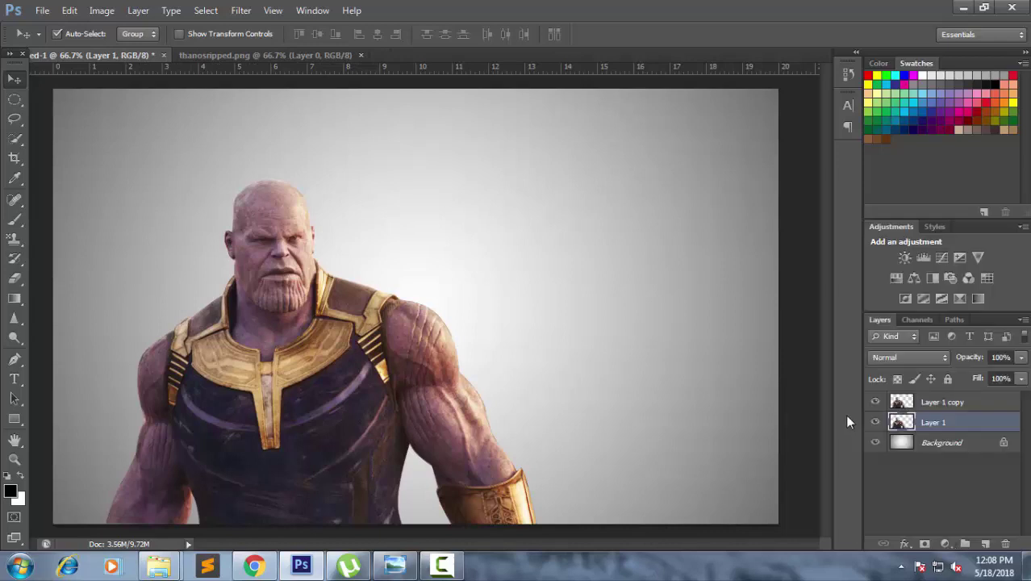
{"action": "left_click", "coordinate": [944, 404]}
{"action": "left_click", "coordinate": [241, 11]}
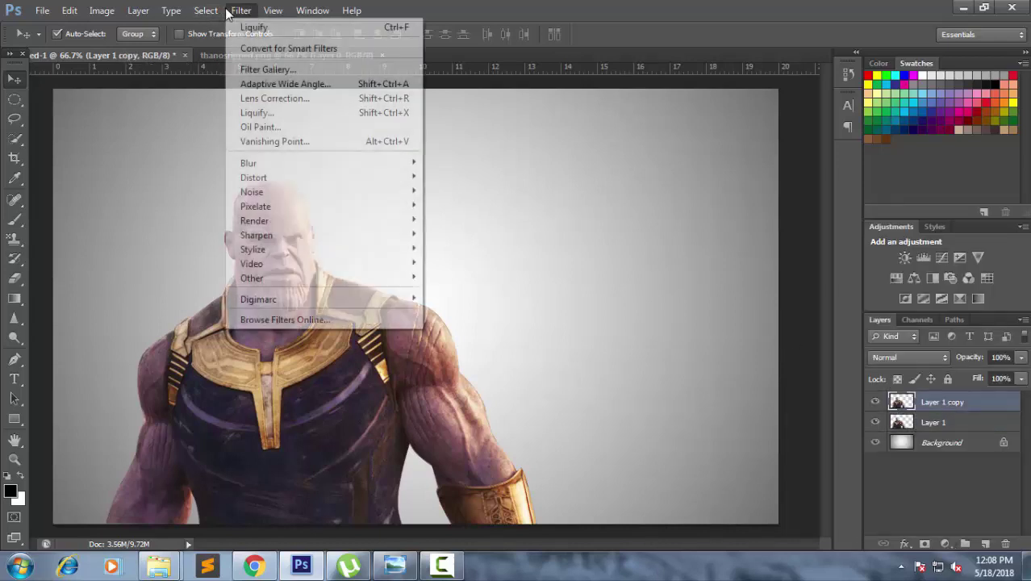
- In Liquify, warp Thanos's head up and right into two prongs
{"action": "left_click", "coordinate": [267, 115]}
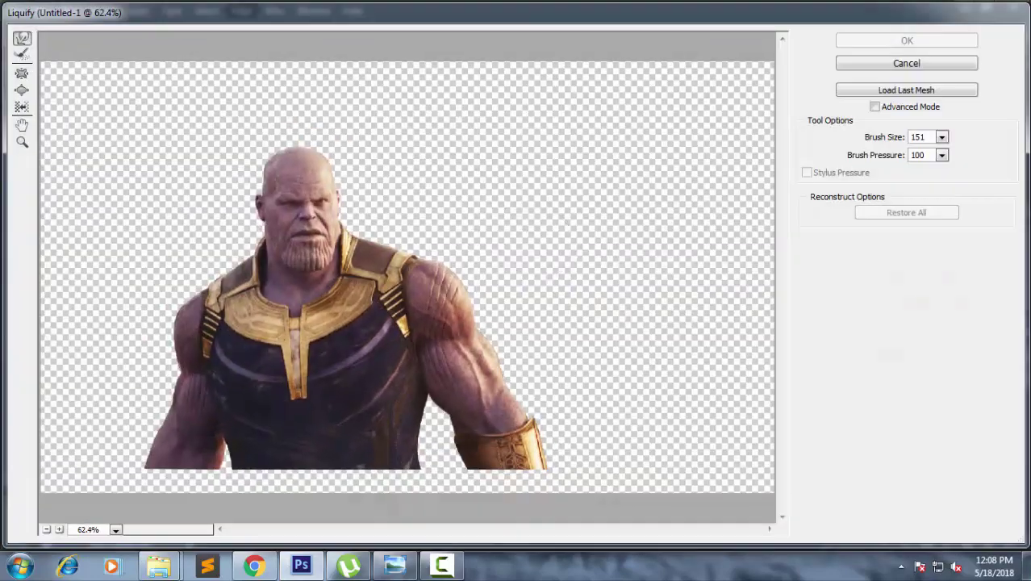
{"action": "mouse_move", "coordinate": [380, 218]}
{"action": "left_mouse_down"}
{"action": "mouse_move", "coordinate": [380, 166]}
{"action": "mouse_move", "coordinate": [419, 157]}
{"action": "left_mouse_up"}
{"action": "left_click_drag", "start_coordinate": [340, 147], "coordinate": [451, 99]}
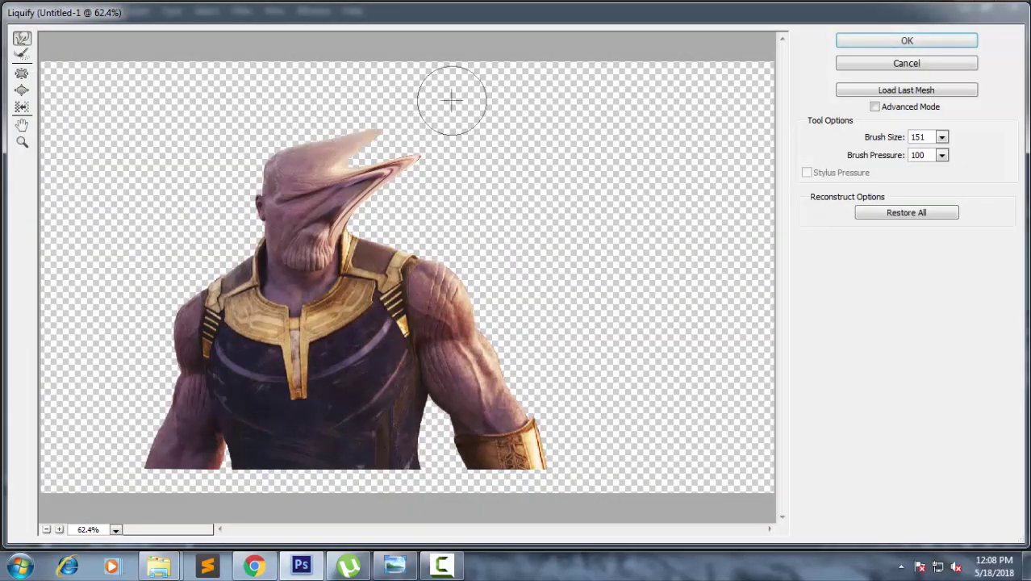
{"action": "left_click_drag", "start_coordinate": [325, 153], "coordinate": [476, 110]}
{"action": "left_click_drag", "start_coordinate": [259, 154], "coordinate": [409, 55]}
{"action": "left_click_drag", "start_coordinate": [330, 144], "coordinate": [513, 82]}
- Warp the gold shoulder armour up and right into a long spike
{"action": "left_click_drag", "start_coordinate": [367, 250], "coordinate": [452, 186]}
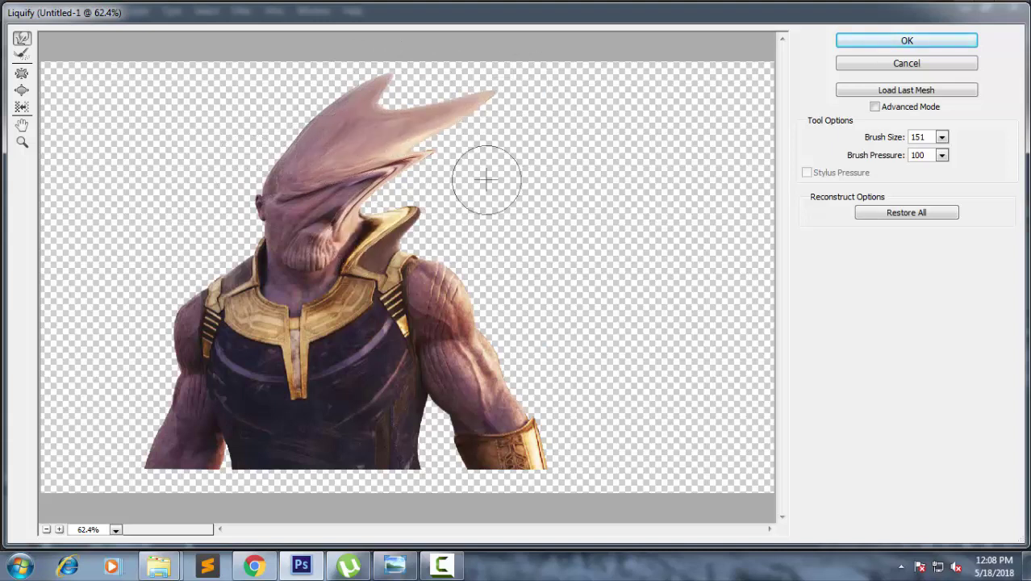
{"action": "left_click_drag", "start_coordinate": [404, 242], "coordinate": [439, 182]}
{"action": "left_click_drag", "start_coordinate": [393, 266], "coordinate": [452, 217]}
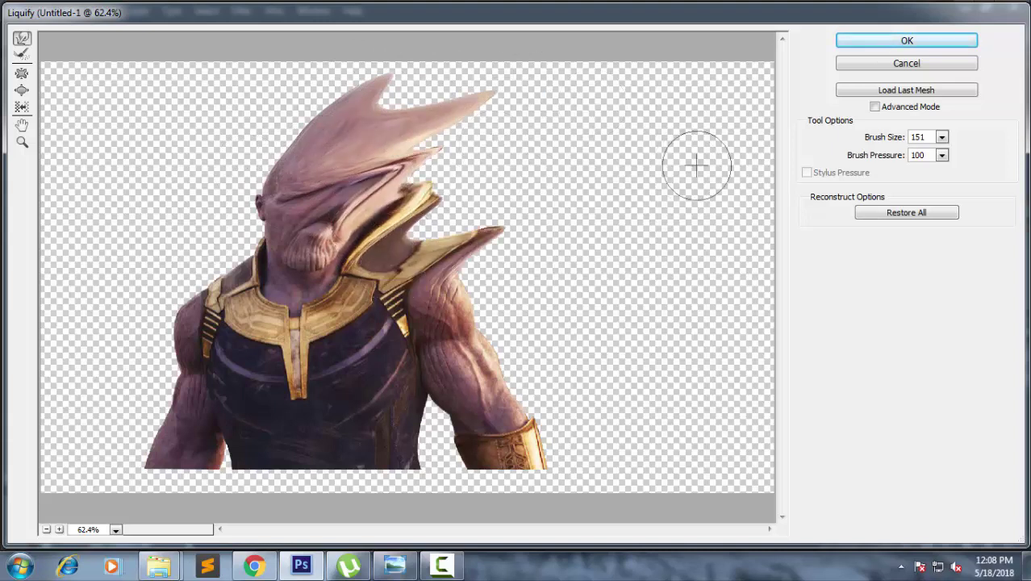
{"action": "left_click_drag", "start_coordinate": [355, 266], "coordinate": [558, 173]}
{"action": "left_click_drag", "start_coordinate": [428, 242], "coordinate": [621, 82]}
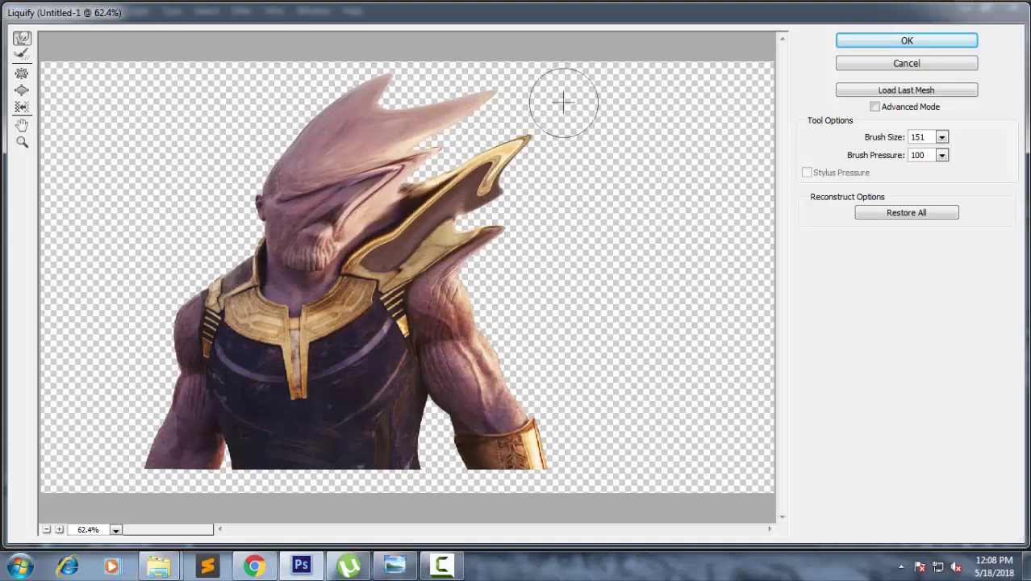
{"action": "left_click_drag", "start_coordinate": [386, 174], "coordinate": [592, 101]}
{"action": "mouse_move", "coordinate": [420, 184]}
{"action": "left_mouse_down"}
{"action": "mouse_move", "coordinate": [641, 127]}
{"action": "mouse_move", "coordinate": [662, 104]}
{"action": "left_mouse_up"}
{"action": "left_click_drag", "start_coordinate": [403, 125], "coordinate": [466, 50]}
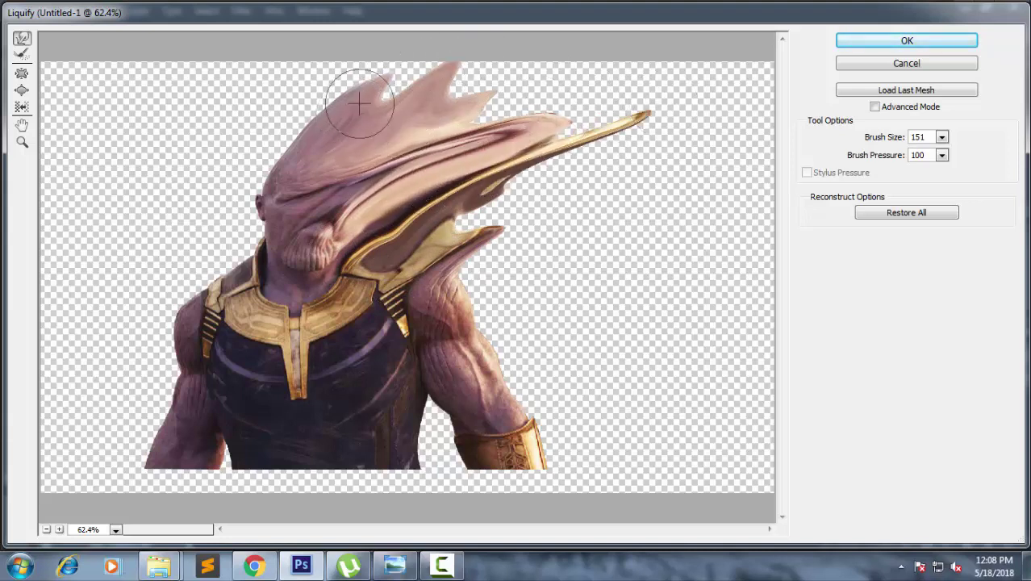
{"action": "left_click_drag", "start_coordinate": [356, 111], "coordinate": [675, 62]}
- Pull the shoulder and upper arm into long rightward streaks
{"action": "left_click_drag", "start_coordinate": [412, 270], "coordinate": [697, 230]}
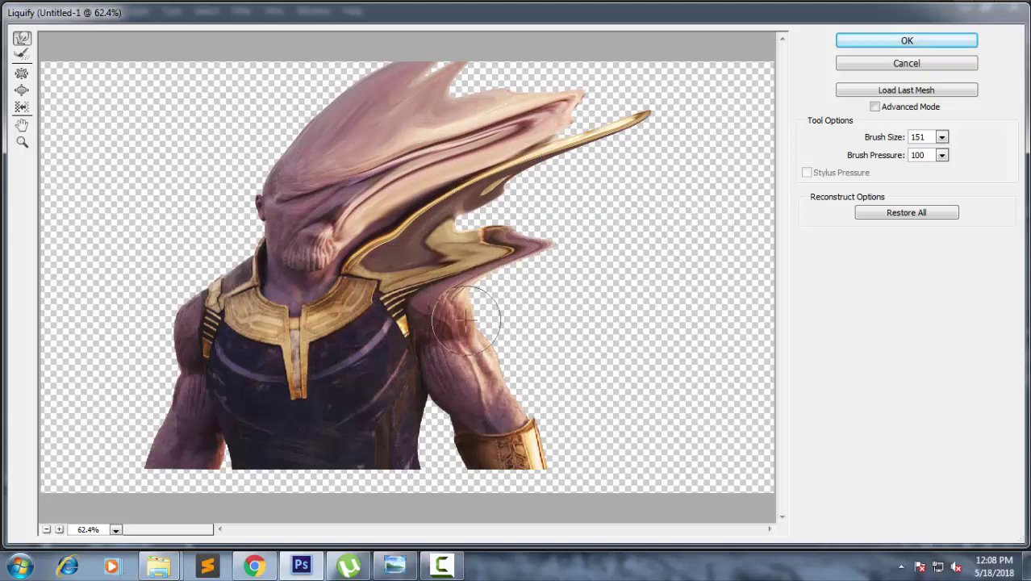
{"action": "left_click_drag", "start_coordinate": [436, 338], "coordinate": [571, 292]}
{"action": "left_click_drag", "start_coordinate": [468, 259], "coordinate": [744, 236]}
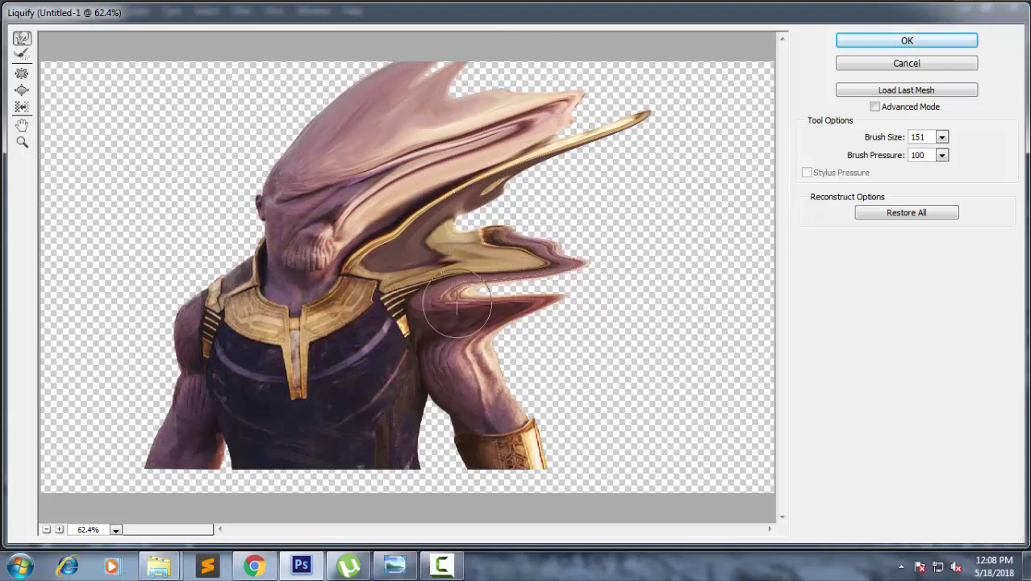
{"action": "left_click_drag", "start_coordinate": [452, 299], "coordinate": [741, 241]}
{"action": "left_click_drag", "start_coordinate": [453, 251], "coordinate": [694, 176]}
{"action": "left_click_drag", "start_coordinate": [490, 208], "coordinate": [626, 180]}
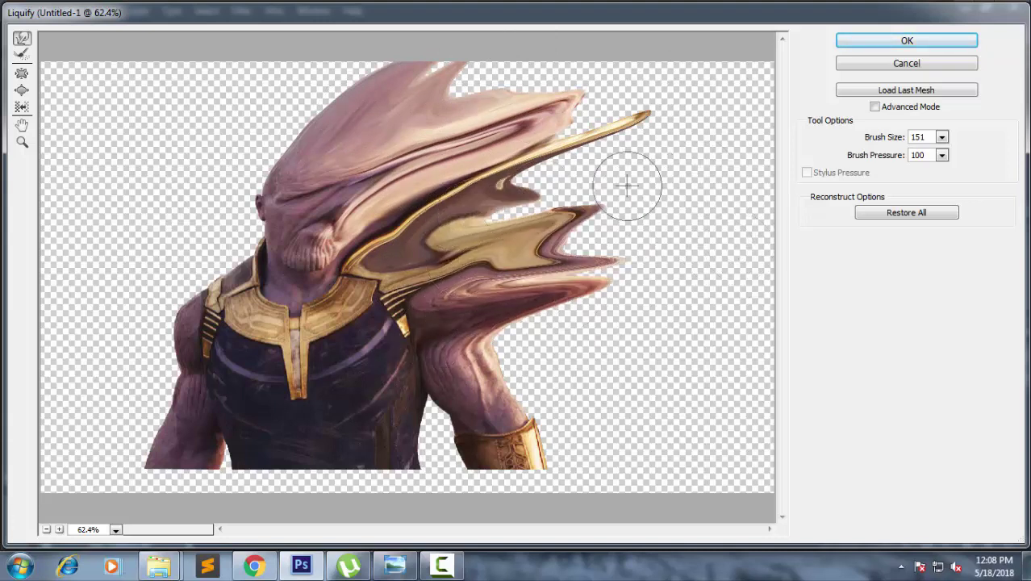
{"action": "left_click_drag", "start_coordinate": [465, 210], "coordinate": [717, 166]}
{"action": "mouse_move", "coordinate": [541, 194]}
{"action": "left_mouse_down"}
{"action": "mouse_move", "coordinate": [742, 140]}
{"action": "mouse_move", "coordinate": [709, 127]}
{"action": "left_mouse_up"}
{"action": "left_click_drag", "start_coordinate": [520, 162], "coordinate": [731, 106]}
- Lift the head top and pull head and hair streaks to the right edge
{"action": "left_click_drag", "start_coordinate": [518, 133], "coordinate": [540, 51]}
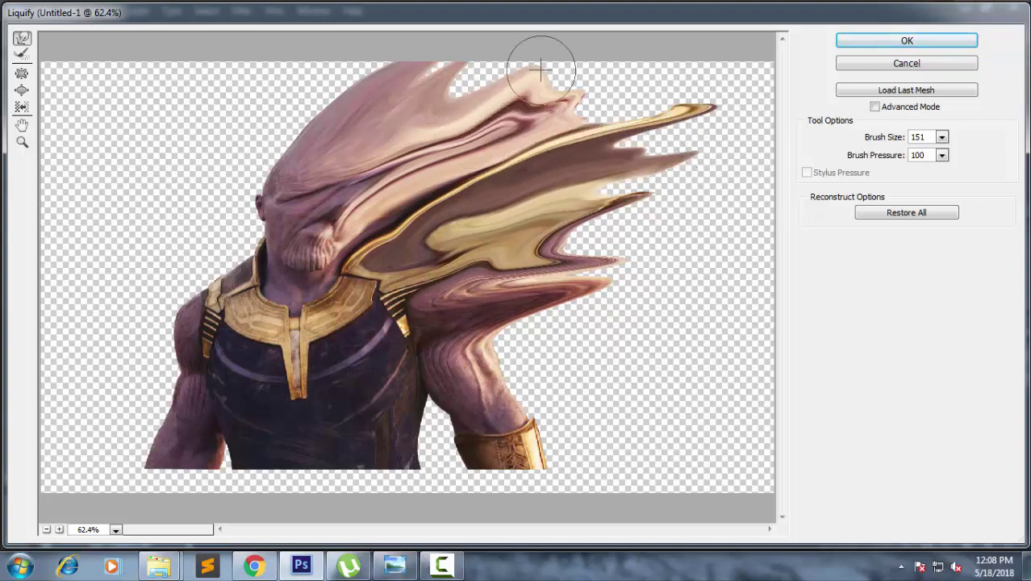
{"action": "left_click_drag", "start_coordinate": [437, 92], "coordinate": [568, 56]}
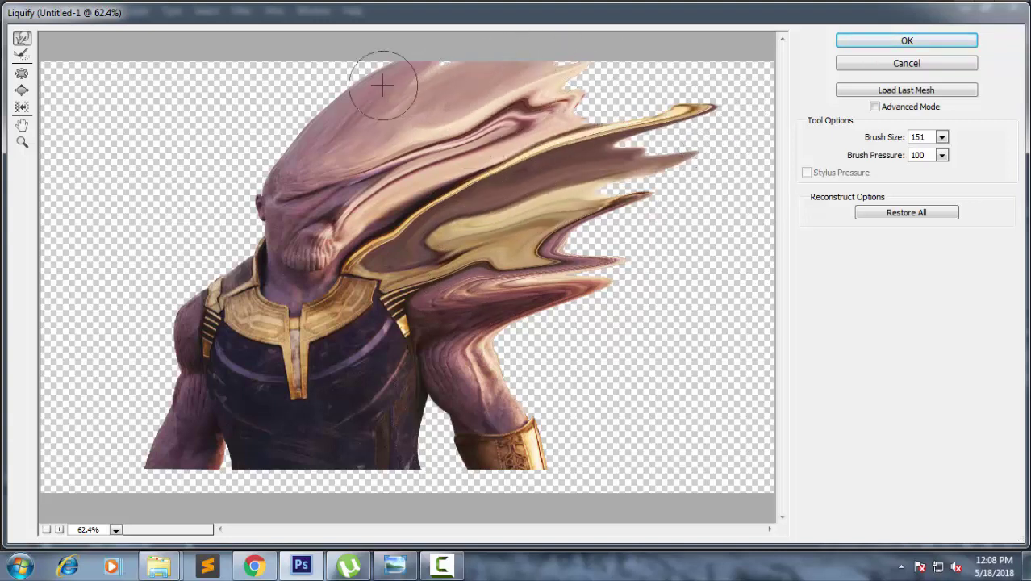
{"action": "left_click_drag", "start_coordinate": [524, 121], "coordinate": [653, 90]}
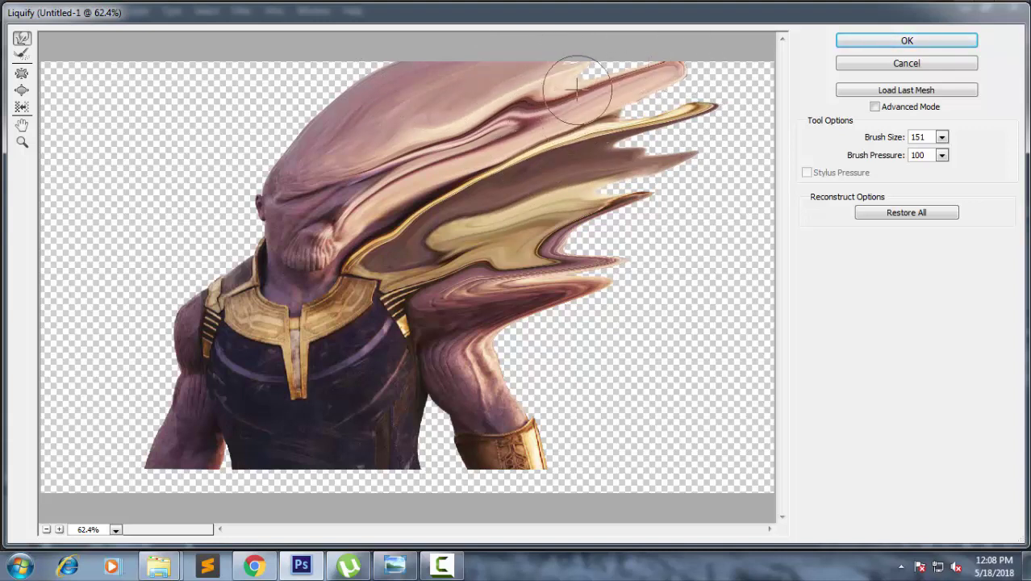
{"action": "mouse_move", "coordinate": [575, 118]}
{"action": "left_mouse_down"}
{"action": "mouse_move", "coordinate": [665, 51]}
{"action": "mouse_move", "coordinate": [748, 81]}
{"action": "left_mouse_up"}
{"action": "left_click_drag", "start_coordinate": [556, 192], "coordinate": [727, 158]}
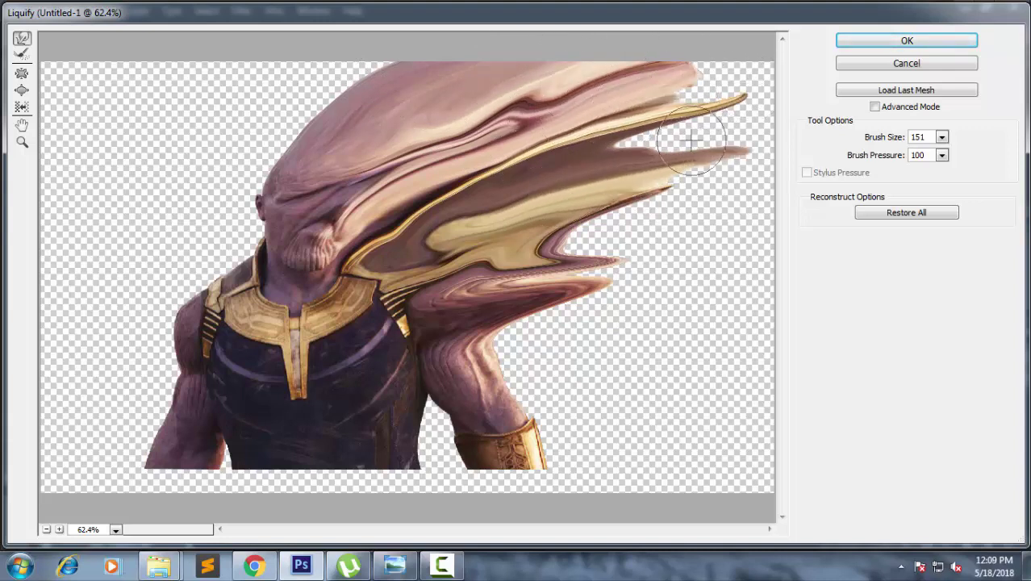
{"action": "left_click_drag", "start_coordinate": [629, 137], "coordinate": [766, 149]}
{"action": "left_click_drag", "start_coordinate": [620, 152], "coordinate": [696, 189]}
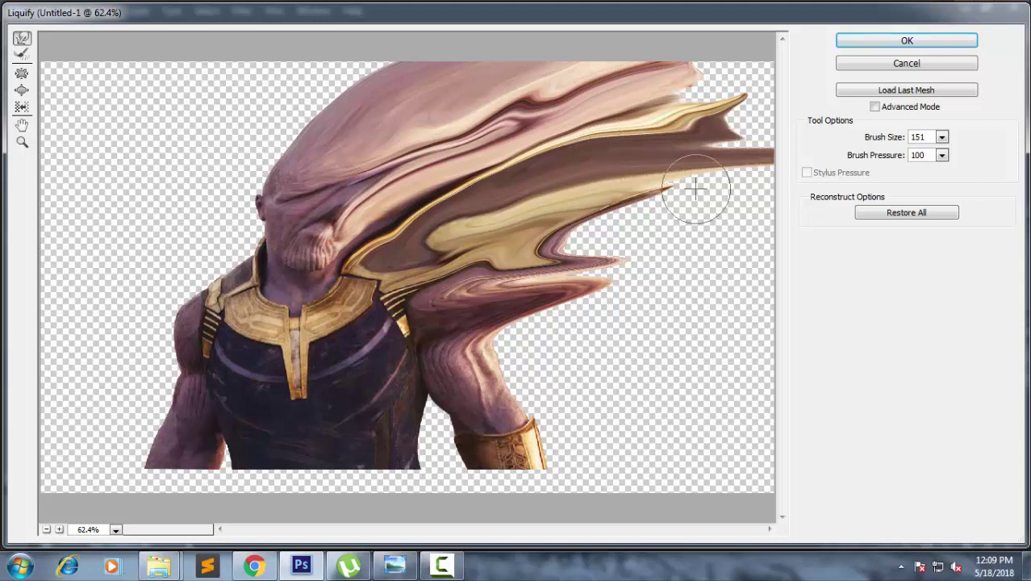
{"action": "left_click_drag", "start_coordinate": [618, 251], "coordinate": [694, 242]}
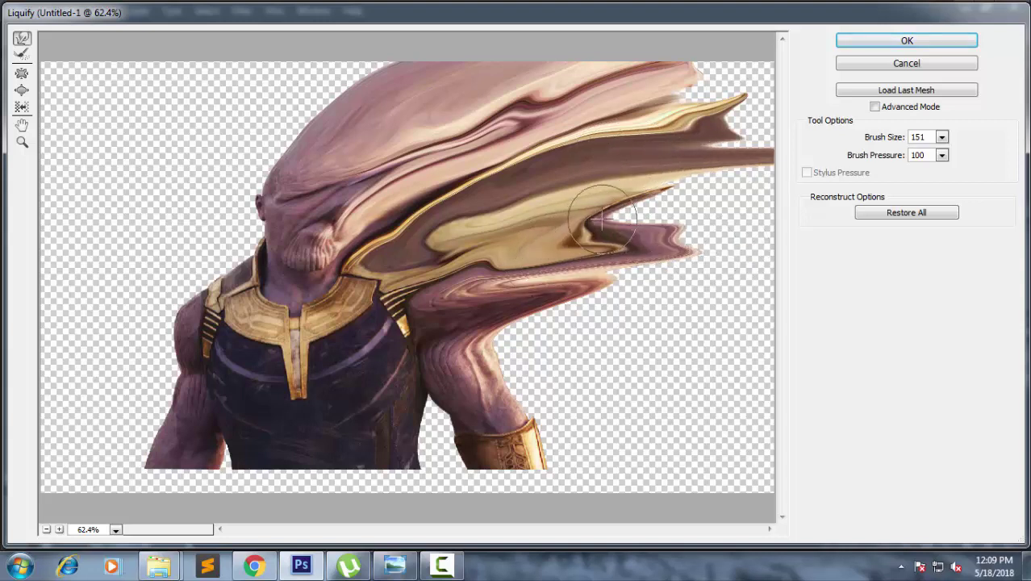
{"action": "mouse_move", "coordinate": [602, 219]}
{"action": "left_mouse_down"}
{"action": "mouse_move", "coordinate": [617, 203]}
{"action": "mouse_move", "coordinate": [702, 196]}
{"action": "mouse_move", "coordinate": [711, 209]}
{"action": "left_mouse_up"}
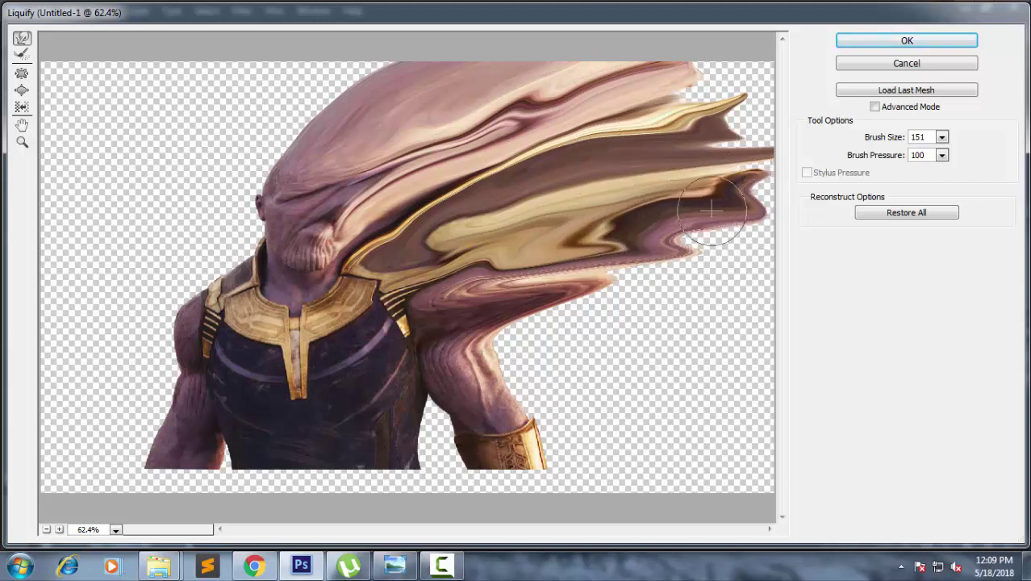
- Stretch the arm into long streaks merging into the hair toward the top-right
{"action": "left_click_drag", "start_coordinate": [488, 373], "coordinate": [565, 352]}
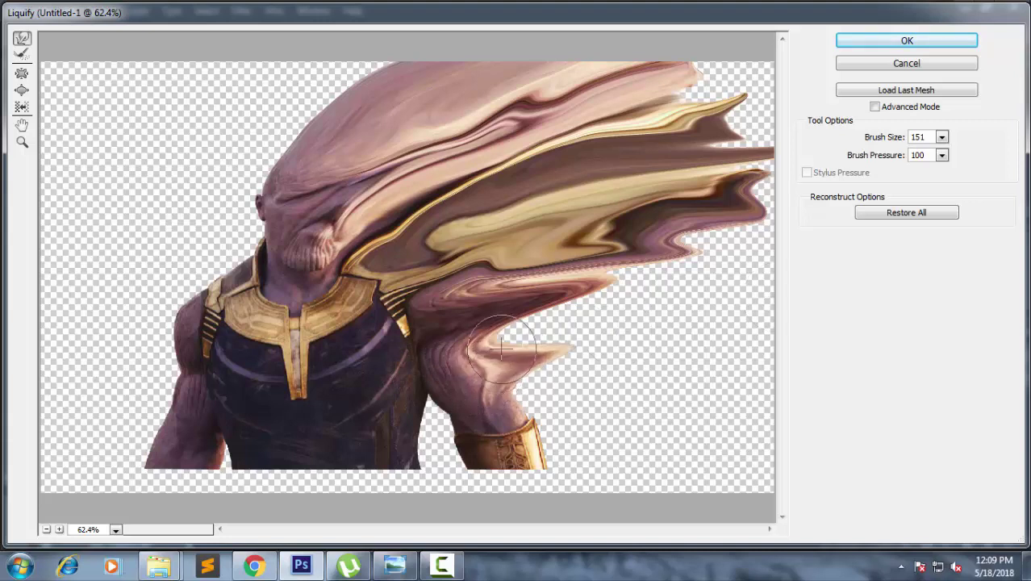
{"action": "left_click_drag", "start_coordinate": [450, 353], "coordinate": [636, 334]}
{"action": "left_click_drag", "start_coordinate": [481, 350], "coordinate": [630, 311]}
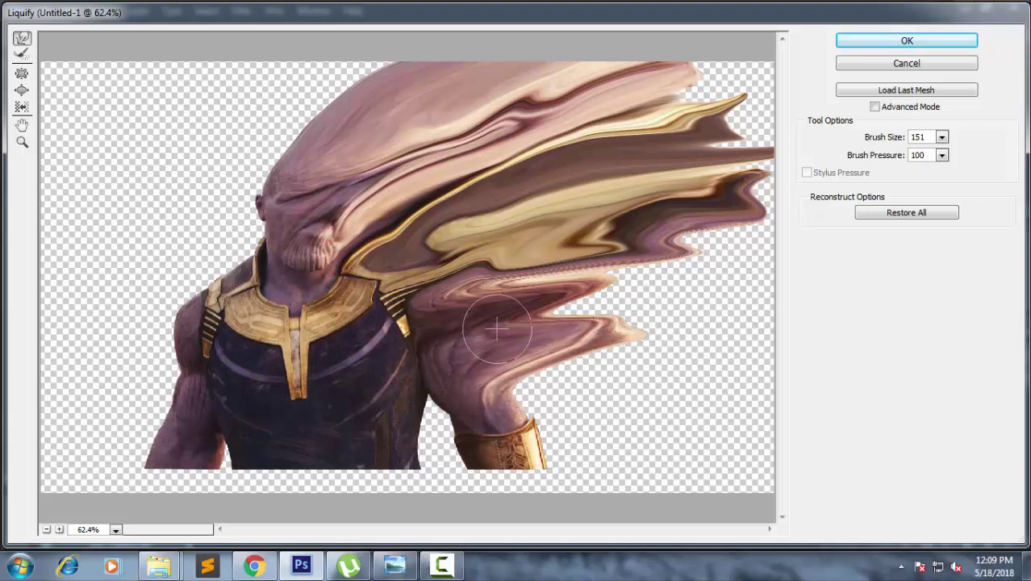
{"action": "left_click_drag", "start_coordinate": [496, 330], "coordinate": [670, 292]}
{"action": "left_click_drag", "start_coordinate": [528, 289], "coordinate": [686, 278]}
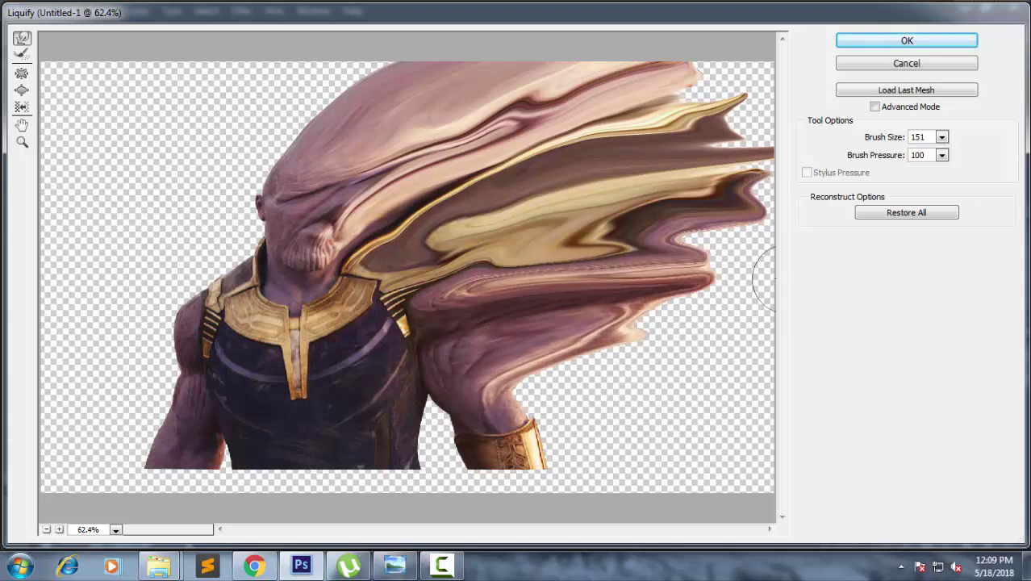
{"action": "mouse_move", "coordinate": [610, 293]}
{"action": "left_mouse_down"}
{"action": "mouse_move", "coordinate": [713, 242]}
{"action": "mouse_move", "coordinate": [762, 234]}
{"action": "left_mouse_up"}
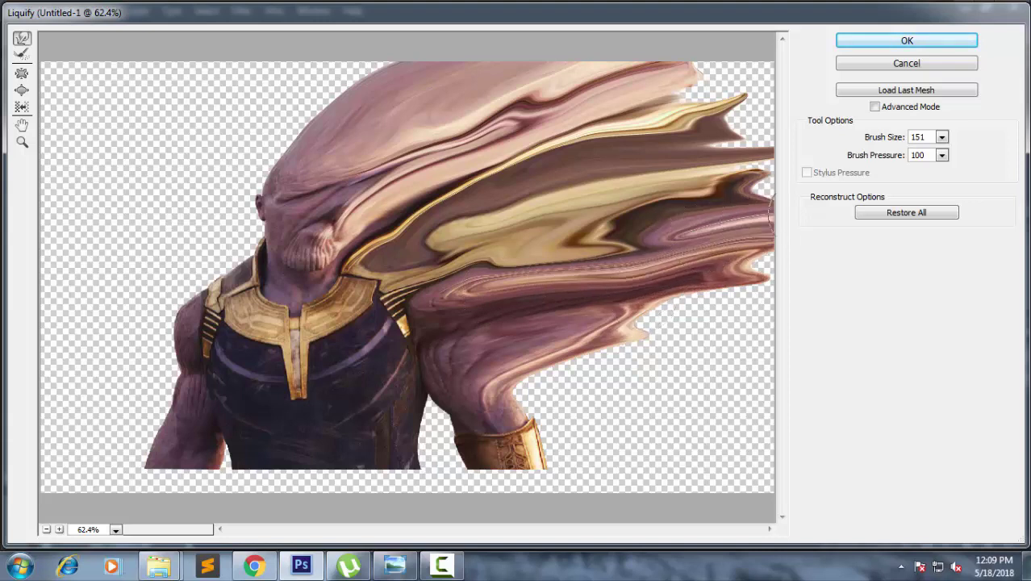
{"action": "left_click_drag", "start_coordinate": [682, 233], "coordinate": [726, 137]}
{"action": "mouse_move", "coordinate": [654, 121]}
{"action": "left_mouse_down"}
{"action": "mouse_move", "coordinate": [748, 103]}
{"action": "mouse_move", "coordinate": [751, 69]}
{"action": "left_mouse_up"}
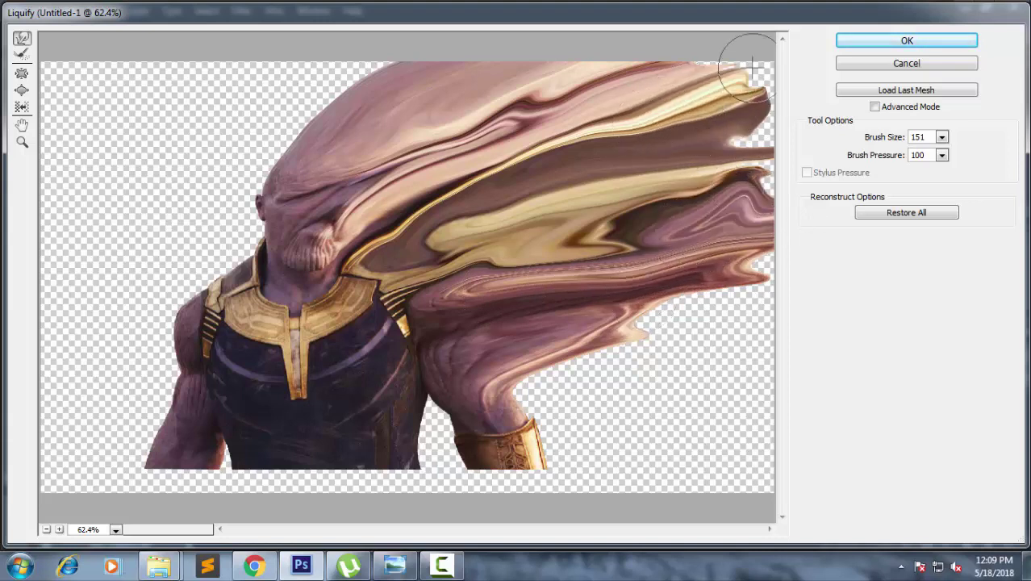
{"action": "left_click_drag", "start_coordinate": [693, 81], "coordinate": [698, 142]}
- Sweep the gold gauntlet and forearm into streaks reaching the canvas edge
{"action": "left_click_drag", "start_coordinate": [503, 454], "coordinate": [596, 414]}
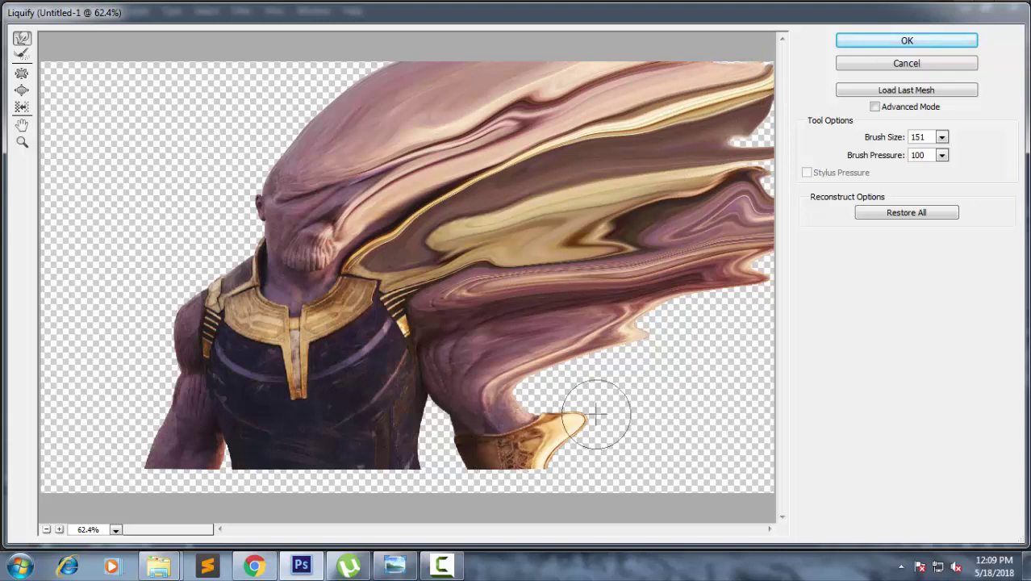
{"action": "left_click_drag", "start_coordinate": [514, 420], "coordinate": [638, 355]}
{"action": "left_click_drag", "start_coordinate": [485, 387], "coordinate": [686, 341]}
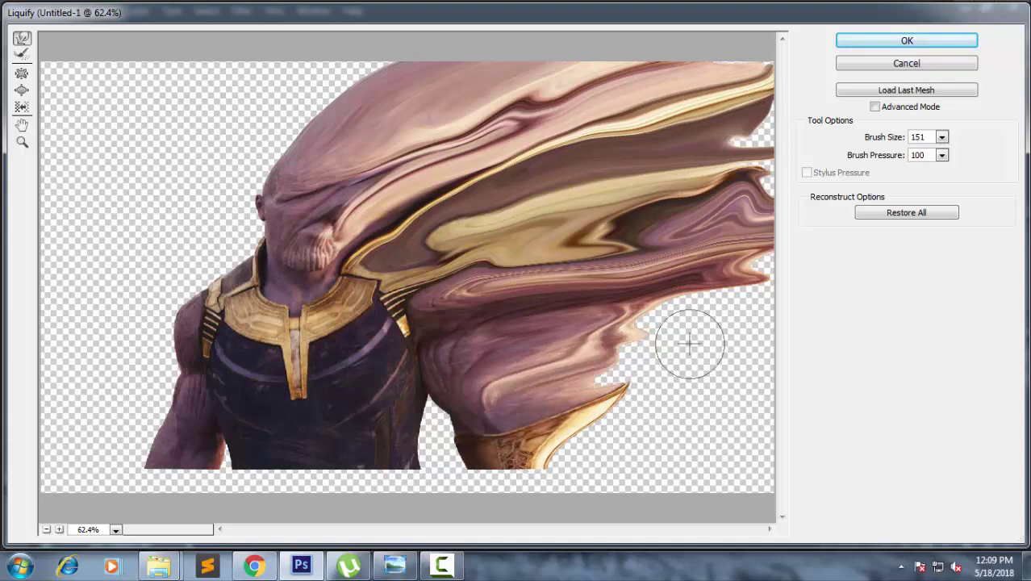
{"action": "left_click_drag", "start_coordinate": [484, 387], "coordinate": [718, 347]}
{"action": "left_click_drag", "start_coordinate": [565, 364], "coordinate": [732, 334]}
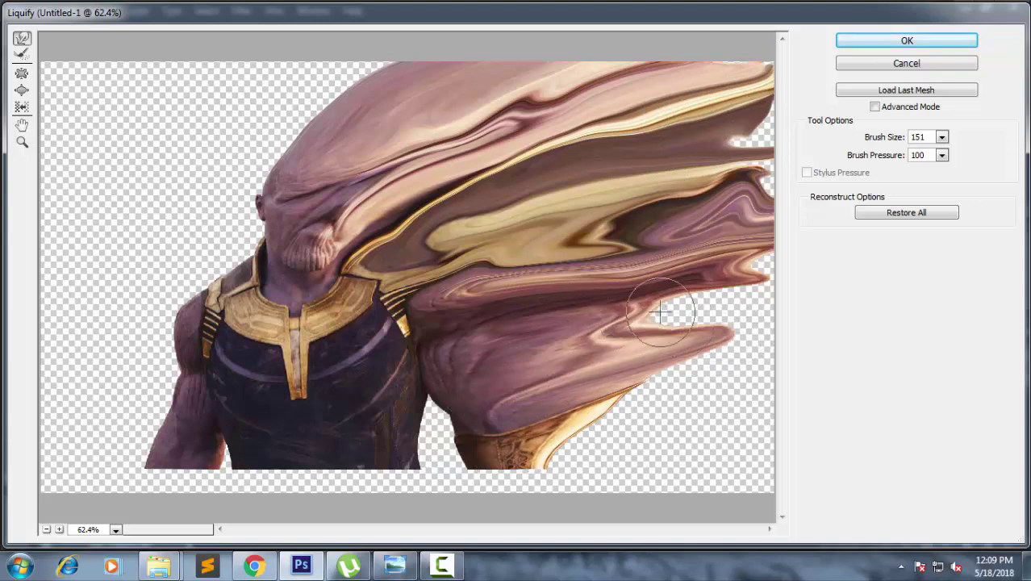
{"action": "mouse_move", "coordinate": [637, 311]}
{"action": "left_mouse_down"}
{"action": "mouse_move", "coordinate": [734, 307]}
{"action": "mouse_move", "coordinate": [781, 267]}
{"action": "left_mouse_up"}
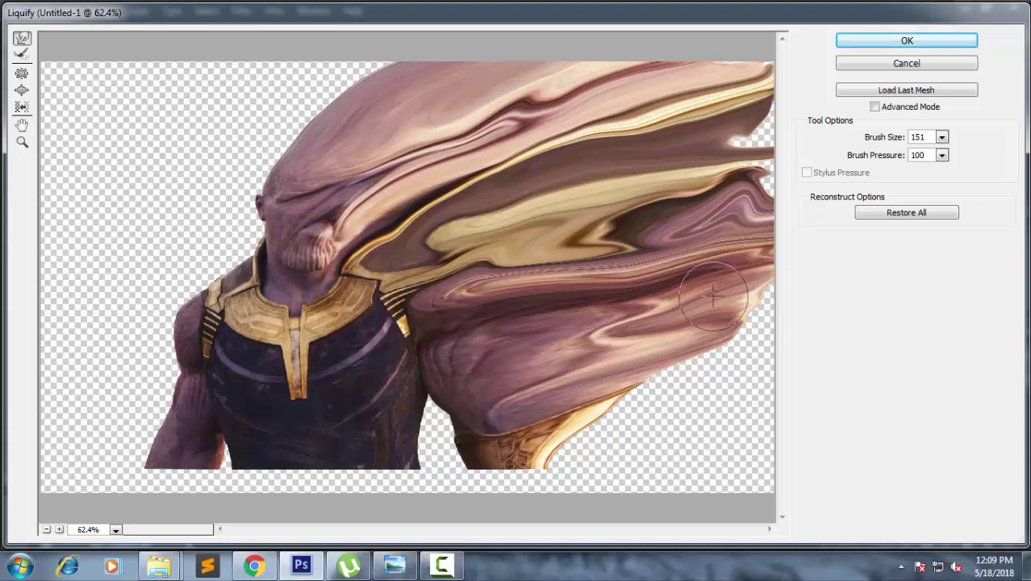
{"action": "left_click_drag", "start_coordinate": [713, 297], "coordinate": [776, 300]}
{"action": "left_click_drag", "start_coordinate": [568, 453], "coordinate": [717, 380]}
{"action": "mouse_move", "coordinate": [610, 380]}
{"action": "left_mouse_down"}
{"action": "mouse_move", "coordinate": [718, 361]}
{"action": "mouse_move", "coordinate": [773, 337]}
{"action": "left_mouse_up"}
{"action": "left_click_drag", "start_coordinate": [740, 150], "coordinate": [756, 169]}
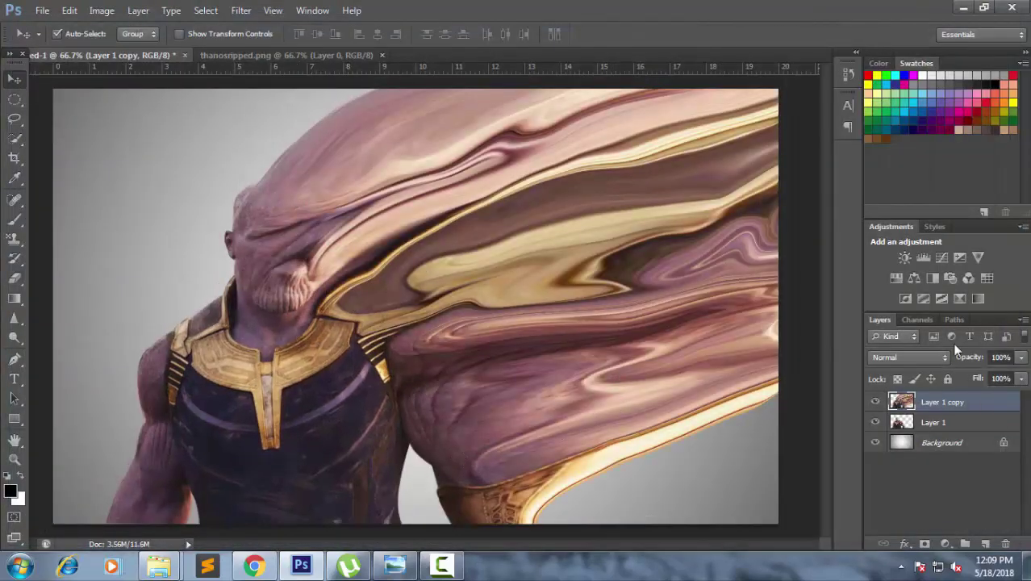
- Add a black Solid Color fill layer above Layer 1
{"action": "left_click", "coordinate": [957, 425]}
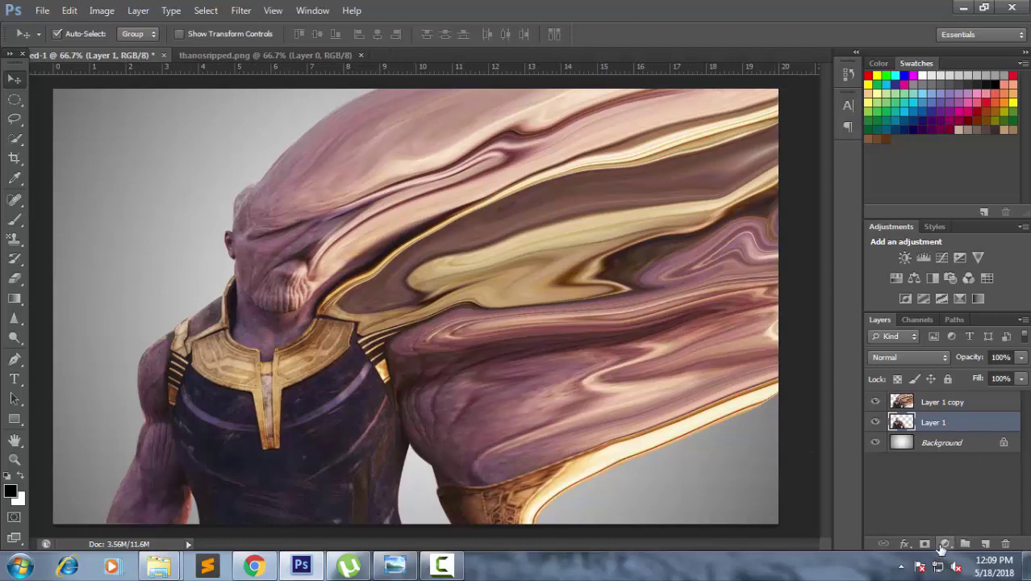
{"action": "left_click", "coordinate": [944, 546]}
{"action": "left_click", "coordinate": [921, 217]}
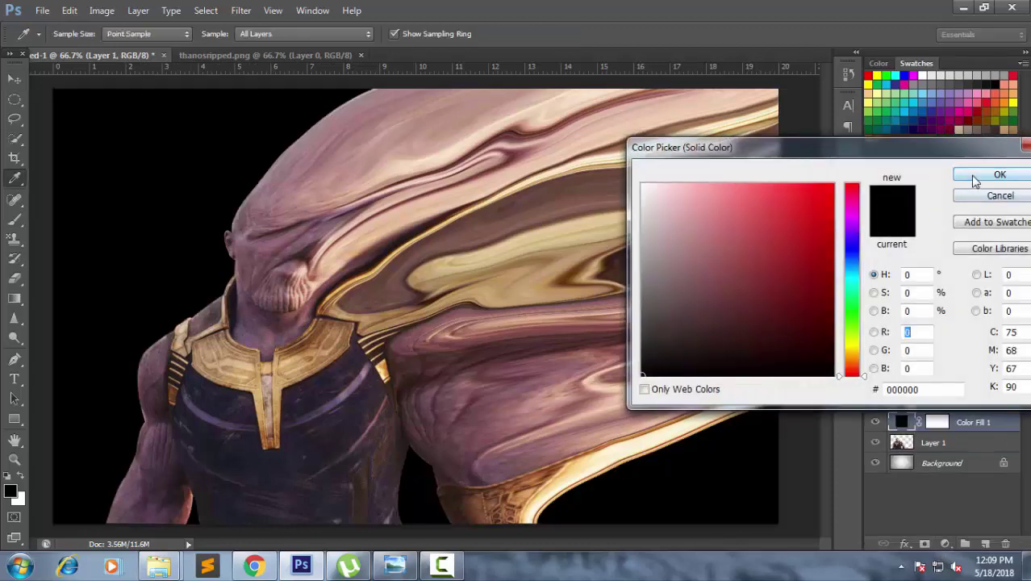
{"action": "left_click", "coordinate": [975, 178]}
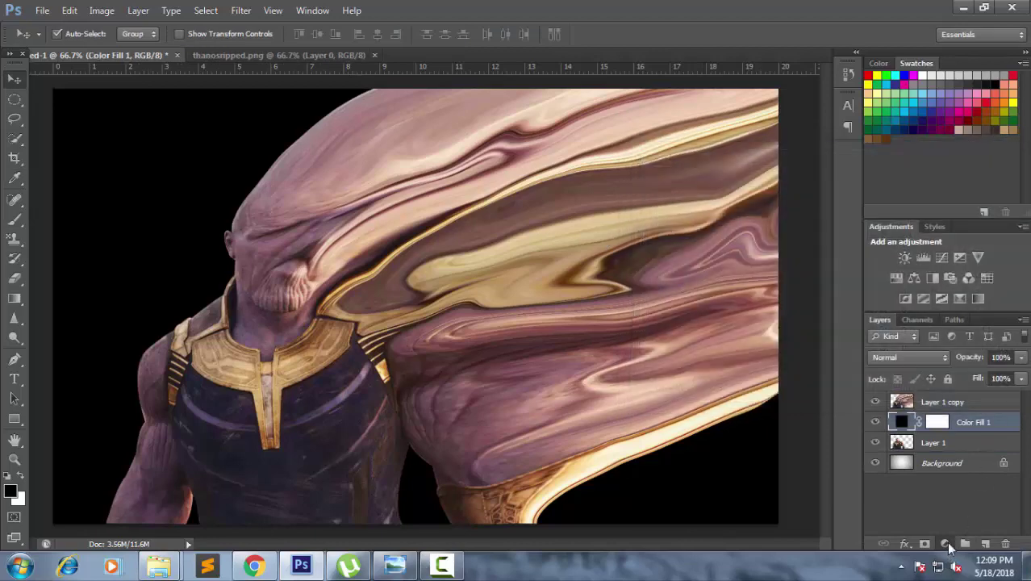
- Add a second Solid Color fill using Thanos's sampled purple skin tone (#7b616b)
{"action": "left_click", "coordinate": [946, 545]}
{"action": "left_click", "coordinate": [921, 216]}
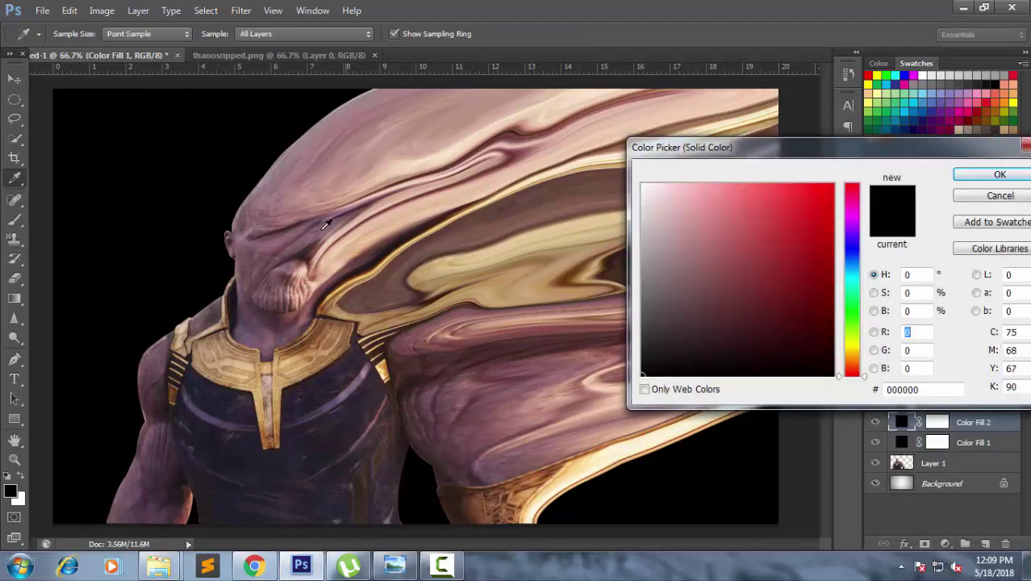
{"action": "left_click", "coordinate": [247, 235]}
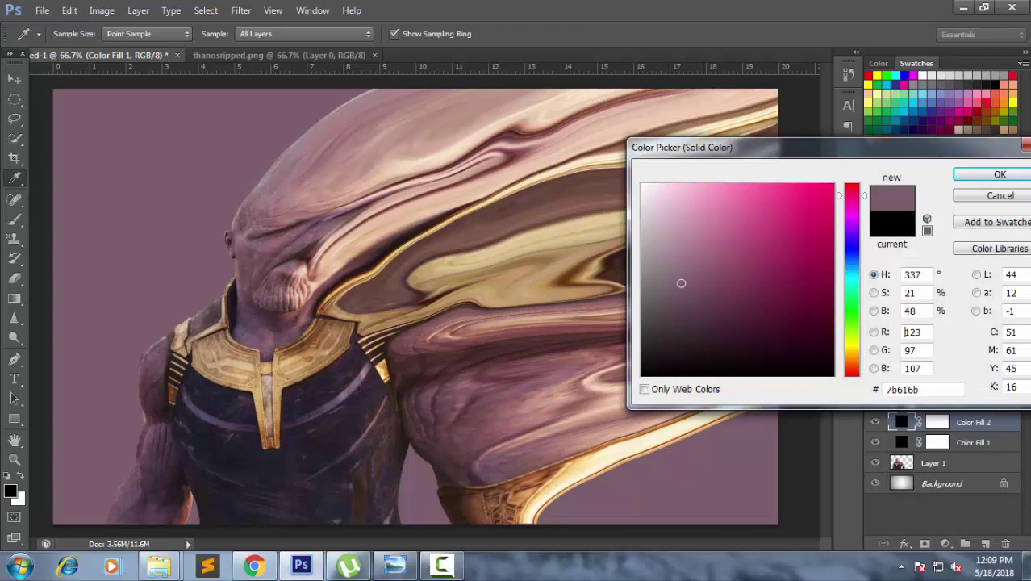
{"action": "left_click", "coordinate": [995, 175]}
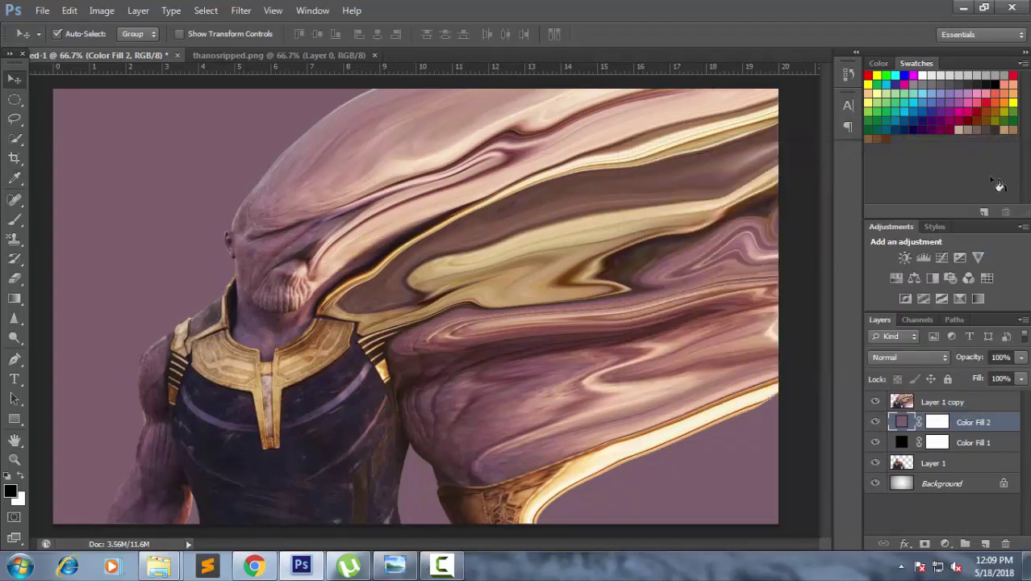
- Invert the masks of Color Fill 2 and Color Fill 1 to hide both fills
{"action": "left_click", "coordinate": [940, 422]}
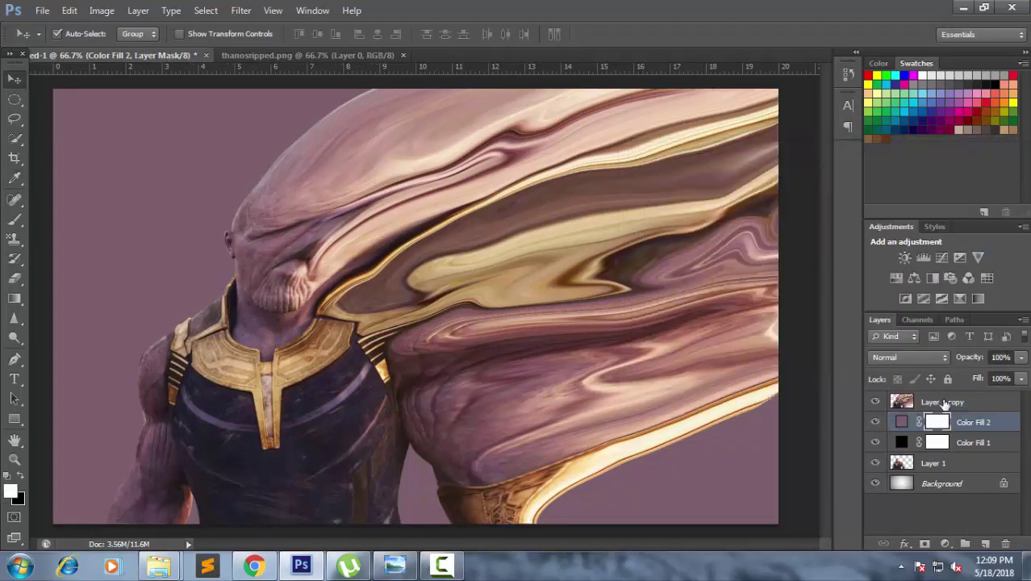
{"action": "left_click", "coordinate": [946, 403]}
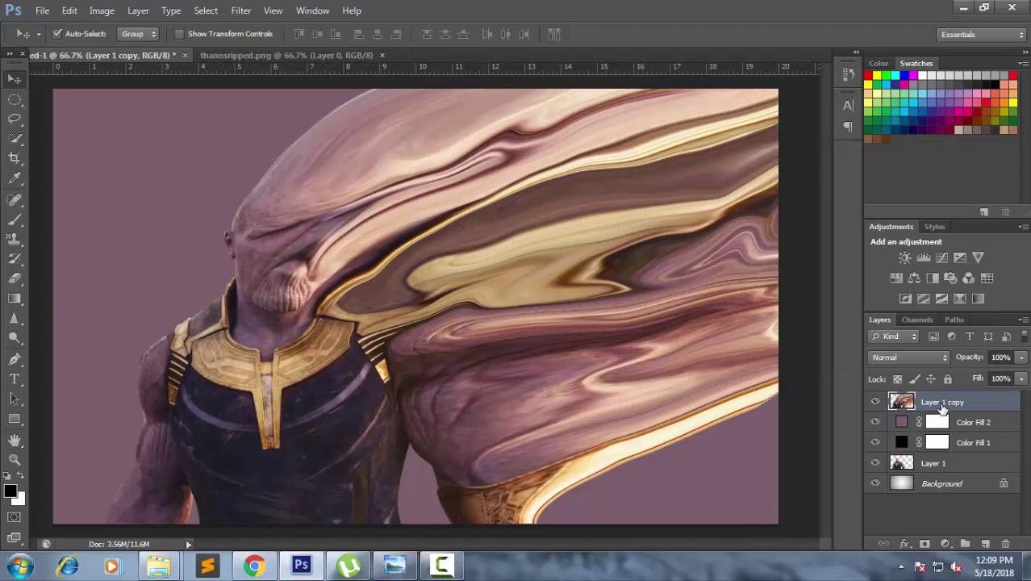
{"action": "left_click", "coordinate": [940, 422]}
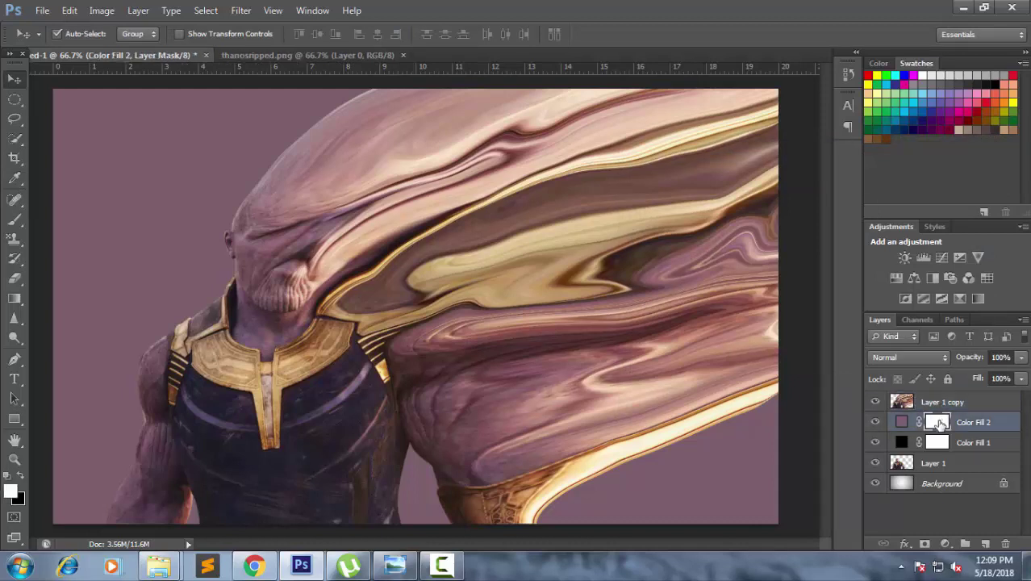
{"action": "key", "text": "ctrl+i"}
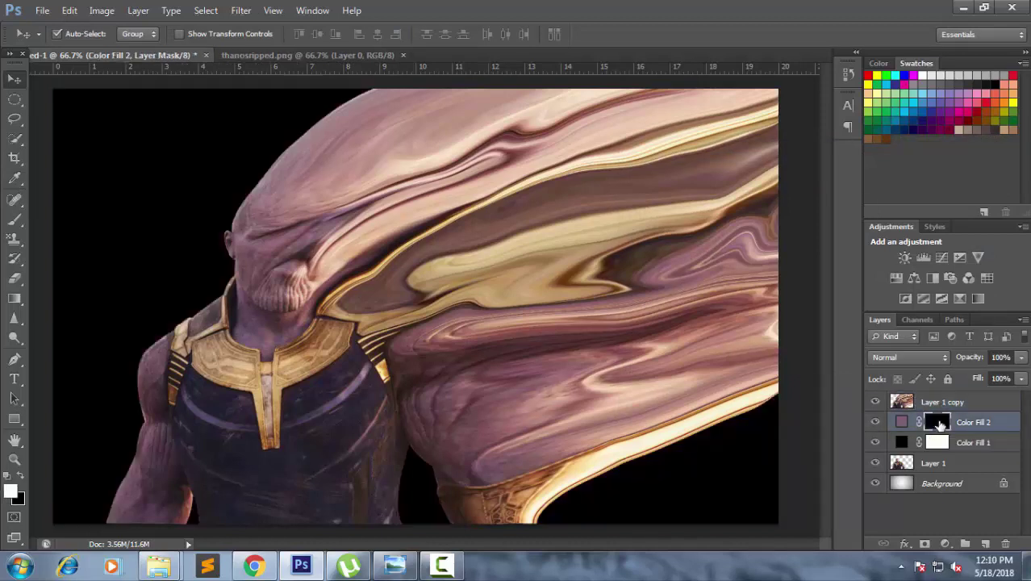
{"action": "left_click", "coordinate": [934, 443]}
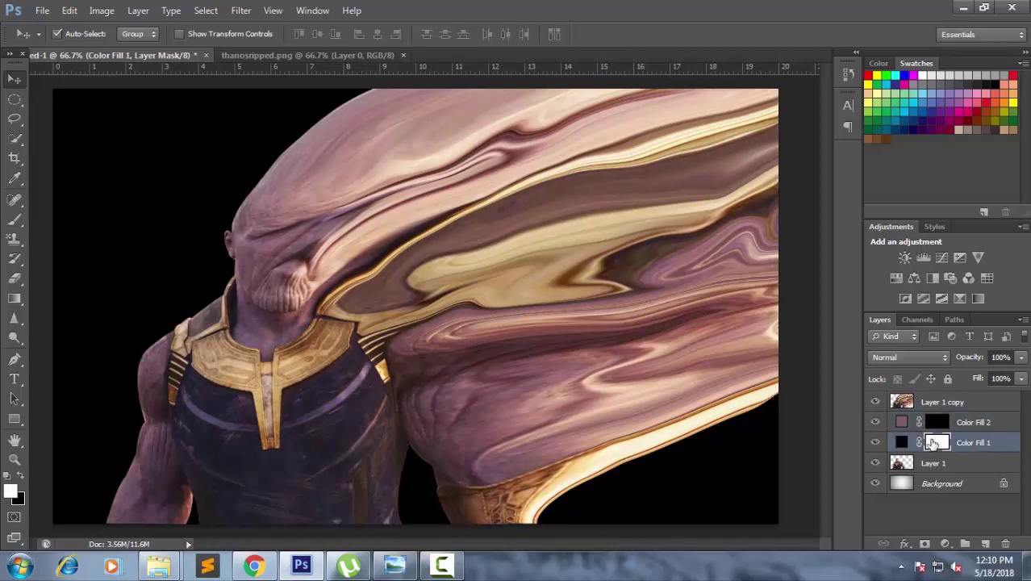
{"action": "key", "text": "ctrl+i"}
- Add an inverted mask hiding Layer 1 copy, then select Layer 1
{"action": "left_click", "coordinate": [938, 403]}
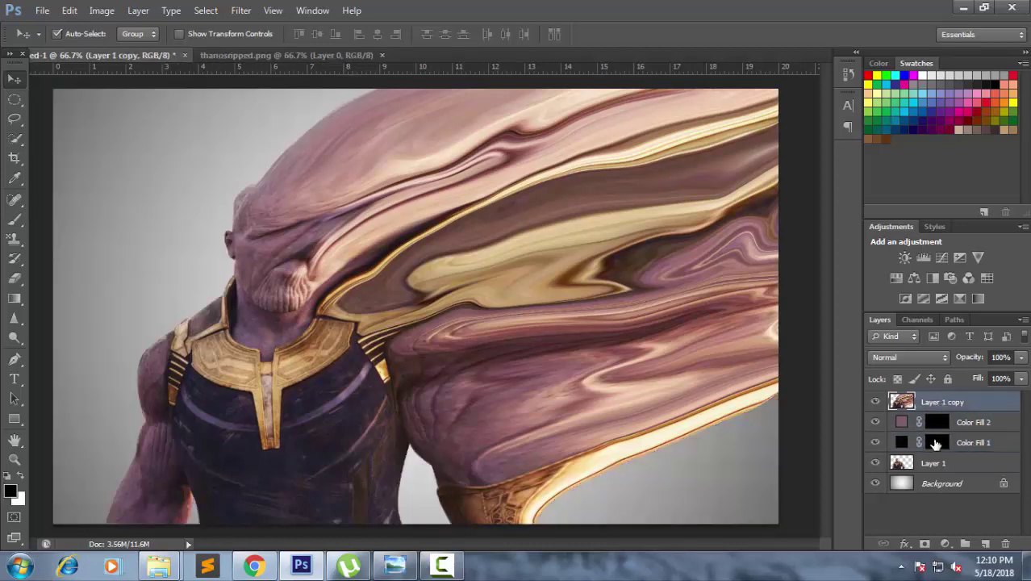
{"action": "left_click", "coordinate": [925, 544]}
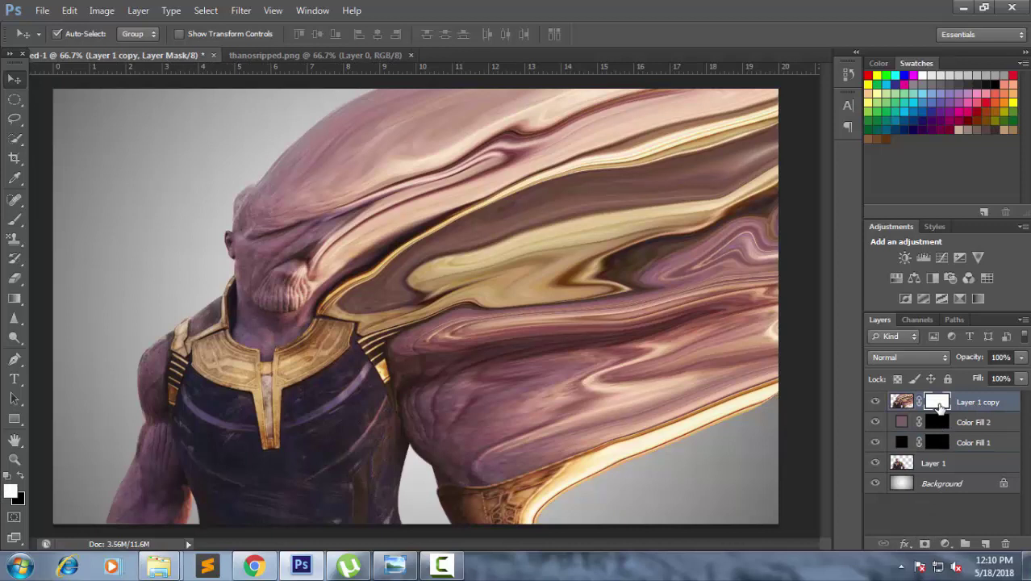
{"action": "key", "text": "ctrl+i"}
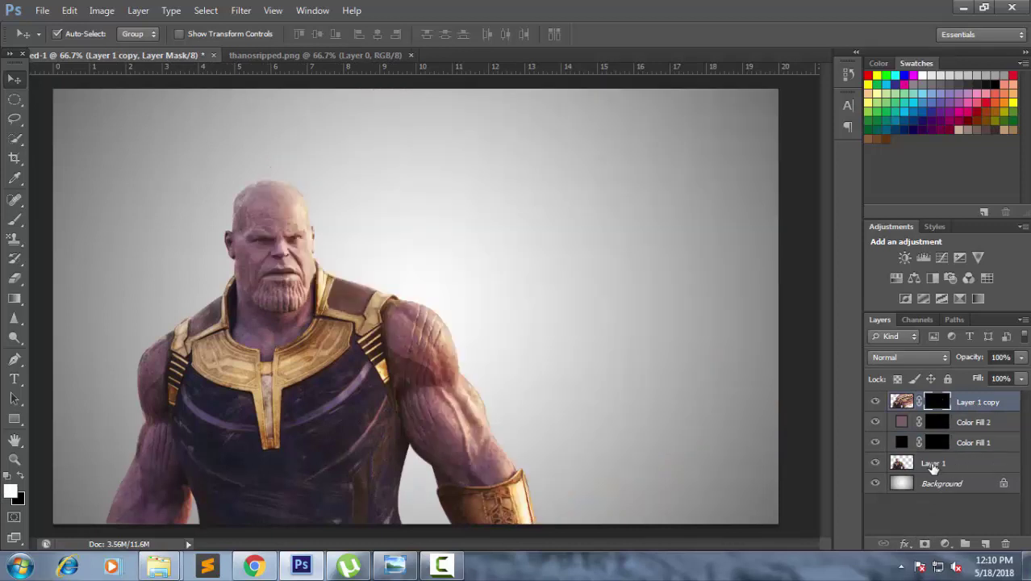
{"action": "left_click", "coordinate": [934, 467]}
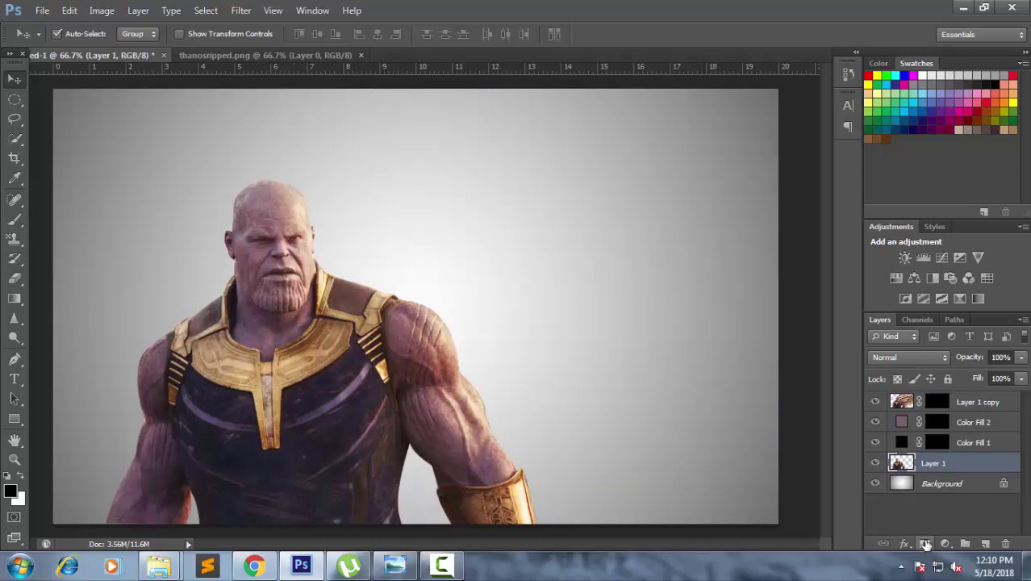
- Add a layer mask to Layer 1 and set a 200 px brush at 71% hardness
{"action": "left_click", "coordinate": [925, 543]}
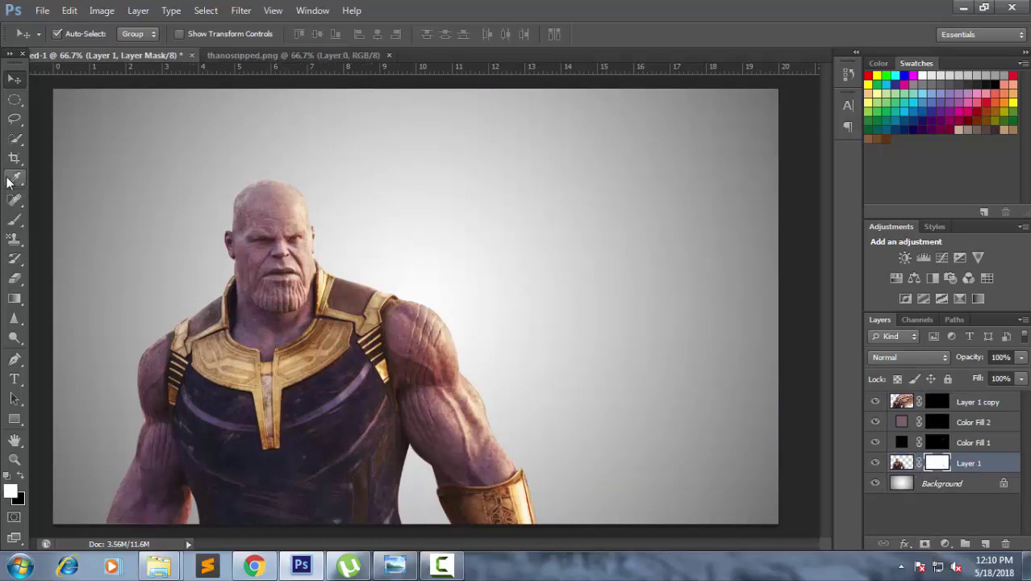
{"action": "left_click", "coordinate": [15, 221]}
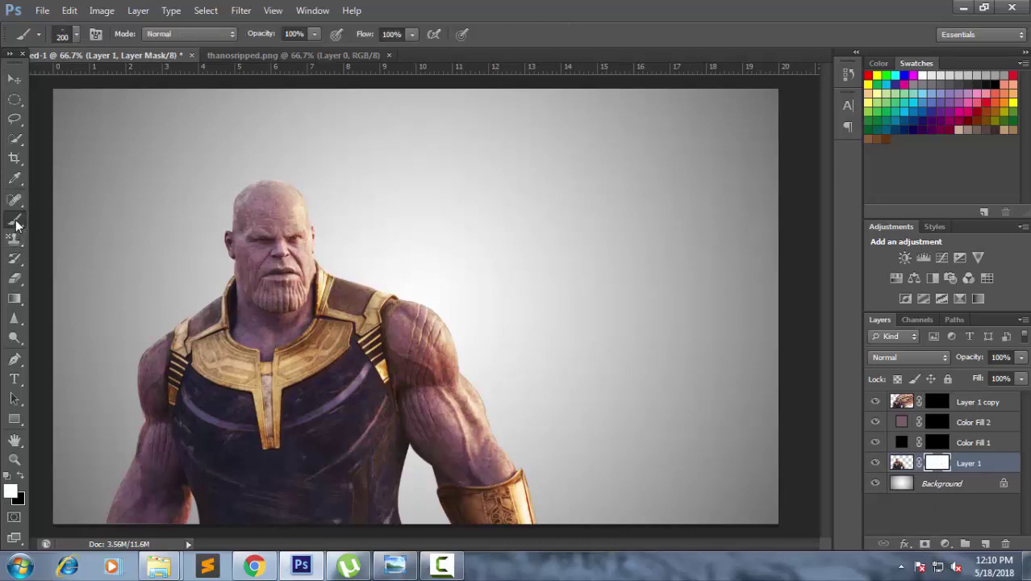
{"action": "left_click", "coordinate": [75, 36]}
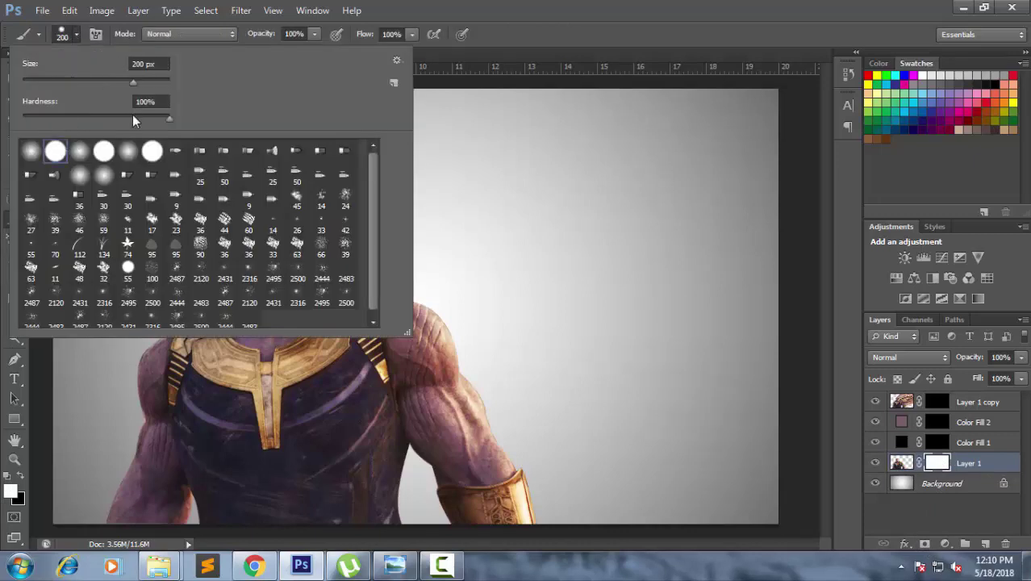
{"action": "left_click_drag", "start_coordinate": [148, 119], "coordinate": [122, 119]}
{"action": "left_click", "coordinate": [126, 119]}
{"action": "left_click", "coordinate": [590, 28]}
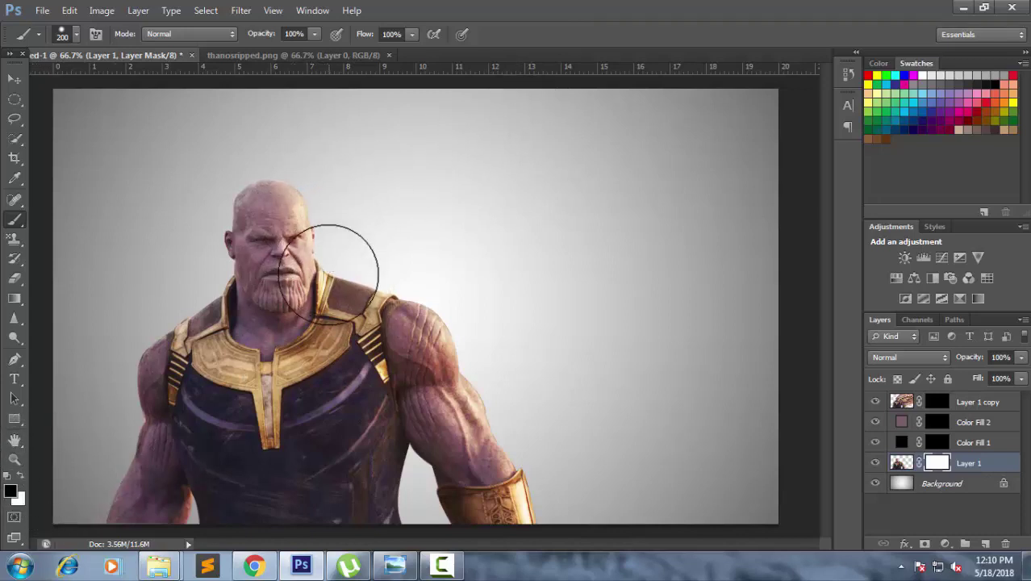
- Paint black on the mask over Thanos's right head, shoulder and chest
{"action": "mouse_move", "coordinate": [311, 184]}
{"action": "left_mouse_down"}
{"action": "mouse_move", "coordinate": [327, 283]}
{"action": "mouse_move", "coordinate": [294, 207]}
{"action": "mouse_move", "coordinate": [330, 260]}
{"action": "mouse_move", "coordinate": [421, 330]}
{"action": "mouse_move", "coordinate": [472, 392]}
{"action": "mouse_move", "coordinate": [500, 454]}
{"action": "mouse_move", "coordinate": [515, 456]}
{"action": "mouse_move", "coordinate": [477, 375]}
{"action": "mouse_move", "coordinate": [368, 315]}
{"action": "mouse_move", "coordinate": [347, 356]}
{"action": "mouse_move", "coordinate": [391, 396]}
{"action": "mouse_move", "coordinate": [368, 415]}
{"action": "mouse_move", "coordinate": [389, 436]}
{"action": "mouse_move", "coordinate": [394, 426]}
{"action": "mouse_move", "coordinate": [362, 376]}
{"action": "mouse_move", "coordinate": [324, 361]}
{"action": "mouse_move", "coordinate": [322, 340]}
{"action": "mouse_move", "coordinate": [316, 370]}
{"action": "mouse_move", "coordinate": [345, 448]}
{"action": "mouse_move", "coordinate": [329, 456]}
{"action": "mouse_move", "coordinate": [340, 467]}
{"action": "left_mouse_up"}
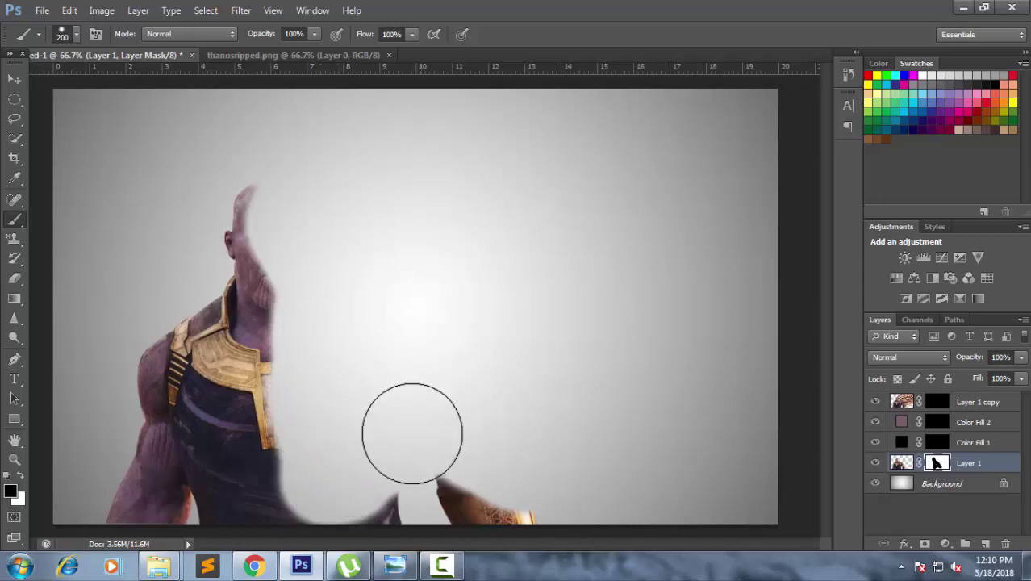
{"action": "key", "text": "ctrl+z"}
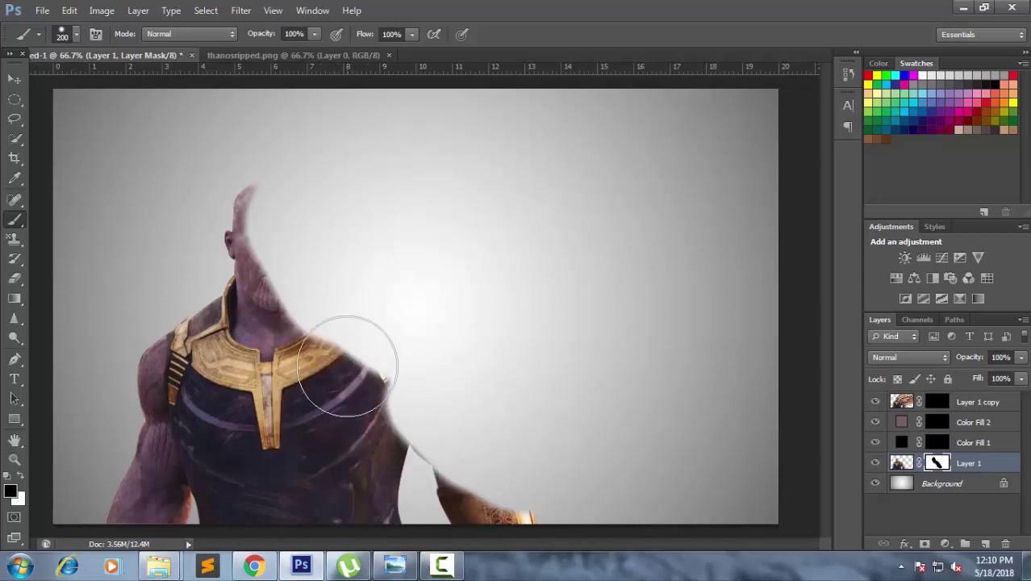
{"action": "mouse_move", "coordinate": [347, 368]}
{"action": "left_mouse_down"}
{"action": "mouse_move", "coordinate": [356, 415]}
{"action": "mouse_move", "coordinate": [338, 357]}
{"action": "mouse_move", "coordinate": [364, 421]}
{"action": "mouse_move", "coordinate": [362, 454]}
{"action": "left_mouse_up"}
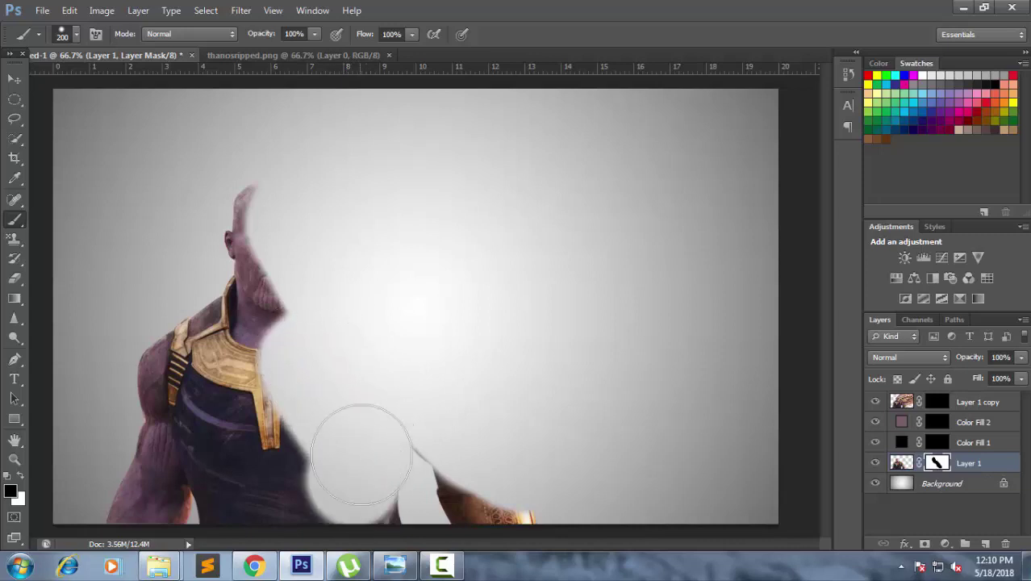
{"action": "left_click_drag", "start_coordinate": [334, 402], "coordinate": [323, 368]}
{"action": "key", "text": "ctrl+z"}
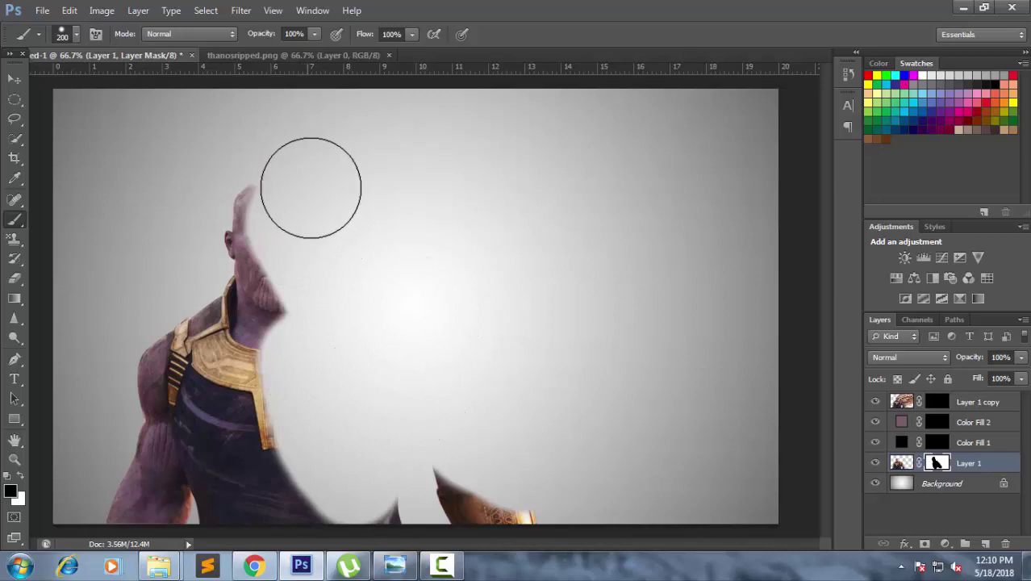
{"action": "left_click", "coordinate": [15, 80]}
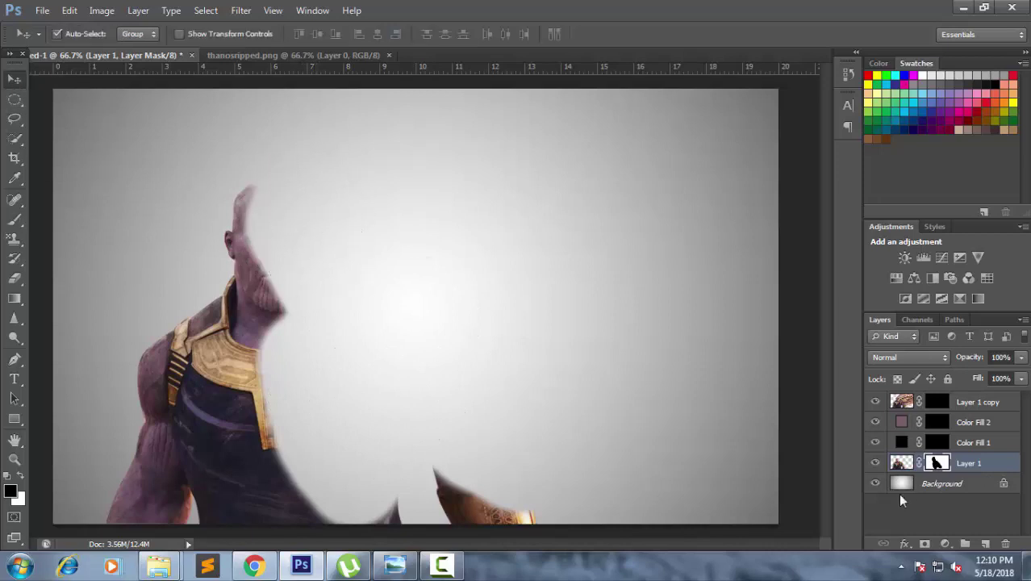
- On Layer 1 copy's mask, pick a large scattered-particle brush tip, shrink it, and set white foreground
{"action": "left_click", "coordinate": [943, 408]}
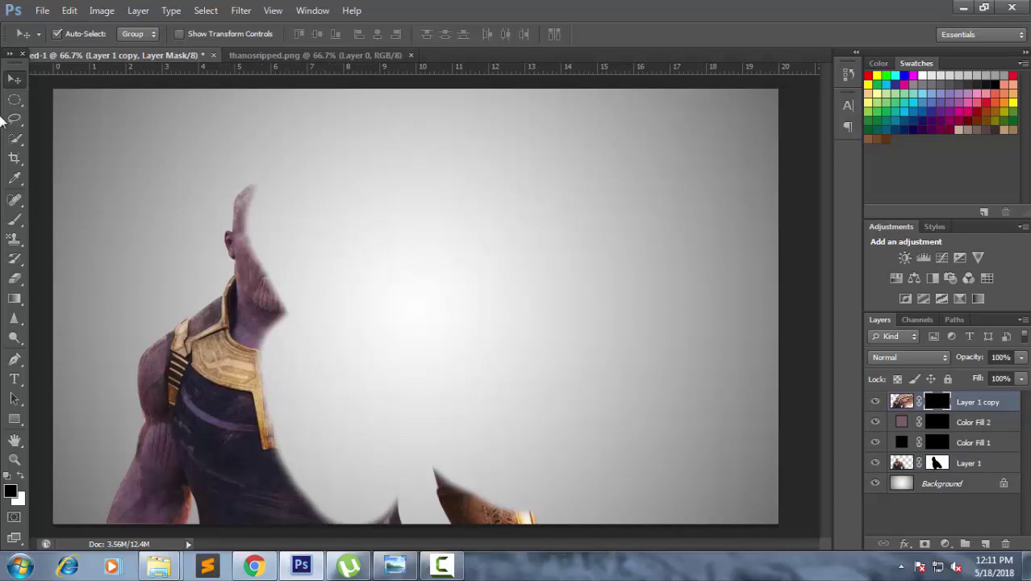
{"action": "left_click", "coordinate": [15, 219]}
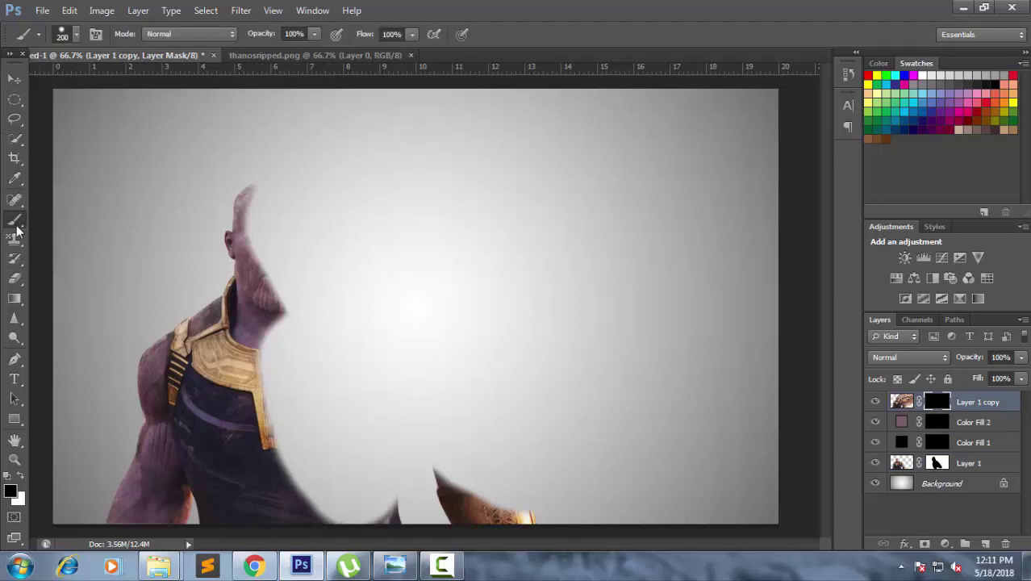
{"action": "left_click", "coordinate": [77, 36]}
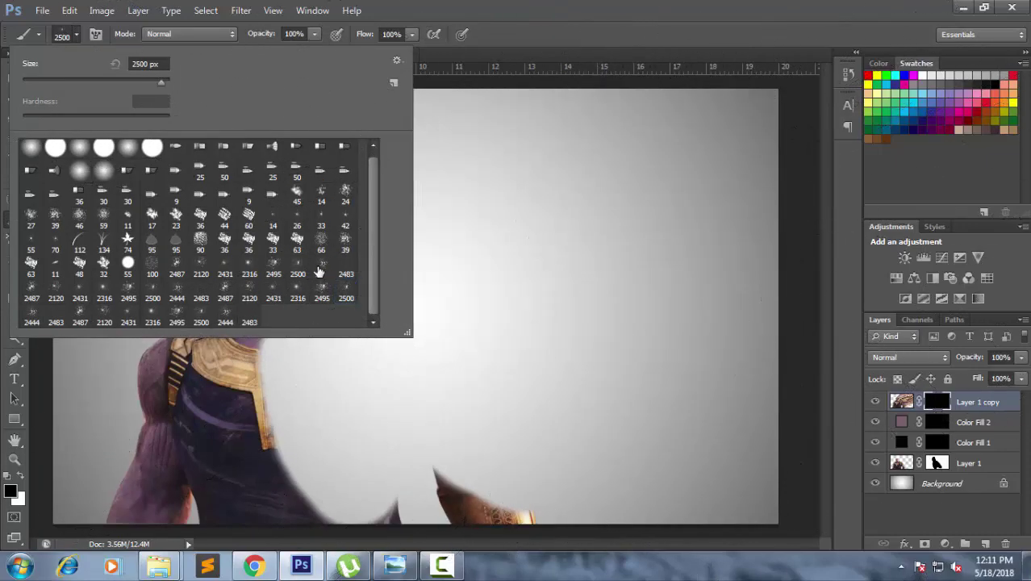
{"action": "left_click", "coordinate": [586, 231]}
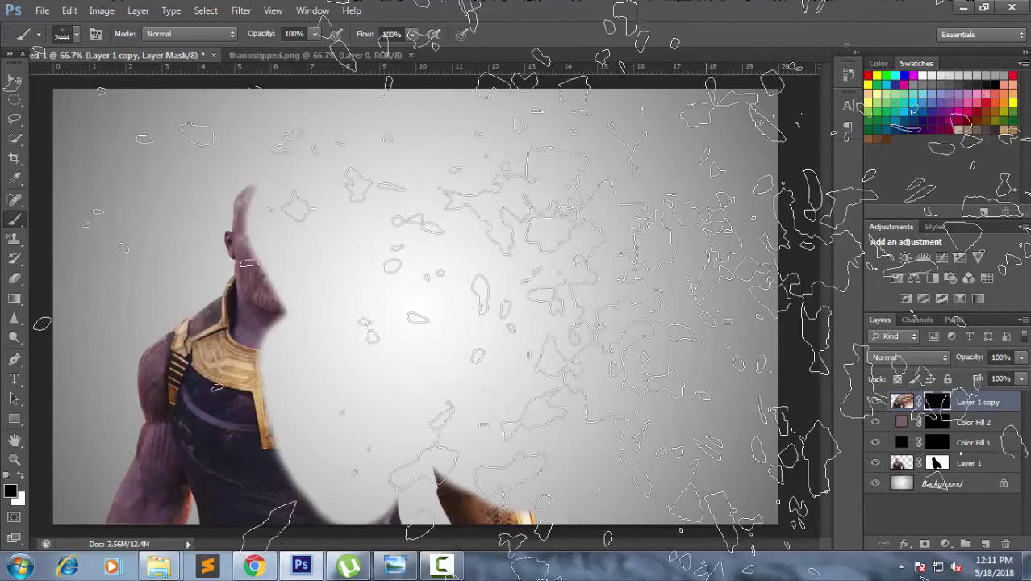
{"action": "key", "text": "bracketleft"}
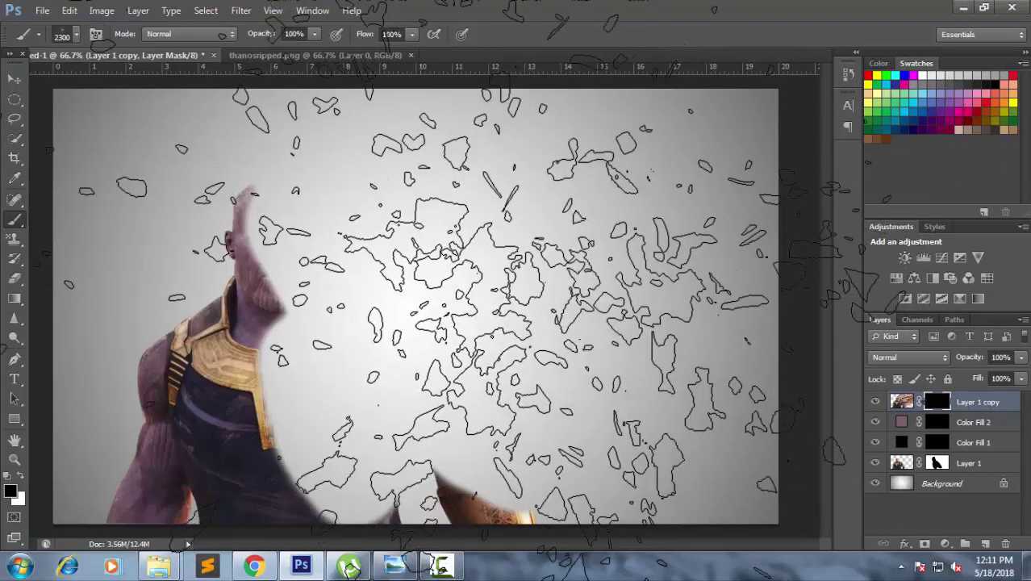
{"action": "key", "text": "bracketleft"}
{"action": "key", "text": "bracketleft"}
{"action": "key", "text": "bracketleft"}
{"action": "key", "text": "bracketleft"}
{"action": "key", "text": "bracketleft"}
{"action": "key", "text": "bracketleft"}
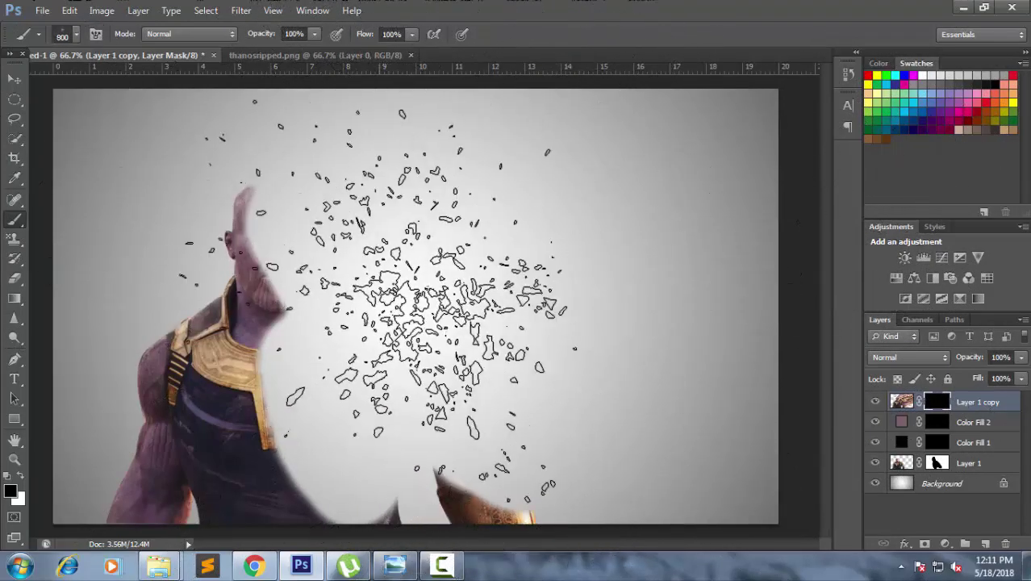
{"action": "key", "text": "bracketleft"}
{"action": "key", "text": "bracketleft"}
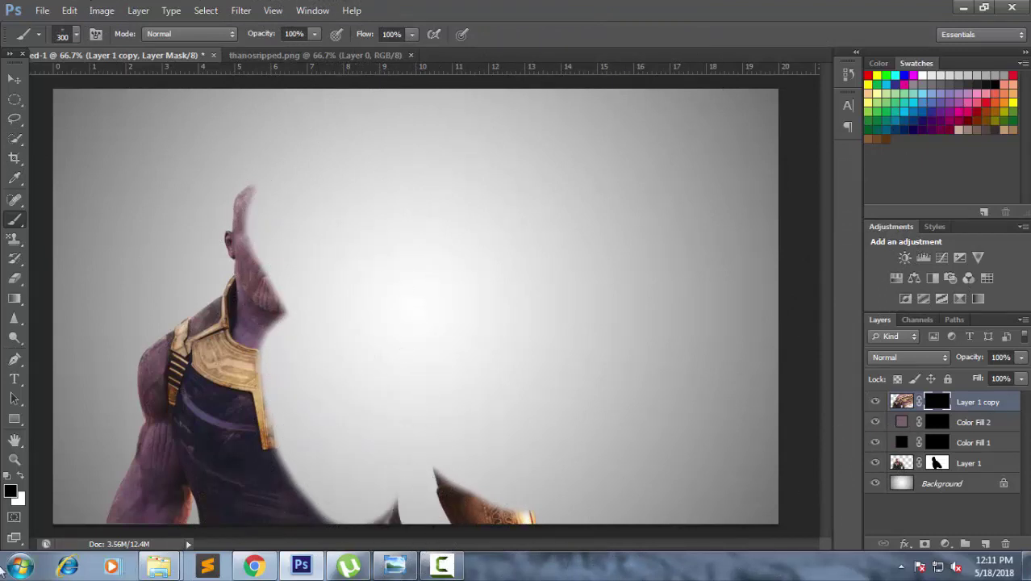
{"action": "left_click", "coordinate": [24, 482]}
{"action": "key", "text": "bracketleft"}
- At brush size 175, paint particles breaking off the right shoulder and lower body edge
{"action": "key", "text": "bracketleft"}
{"action": "key", "text": "bracketleft"}
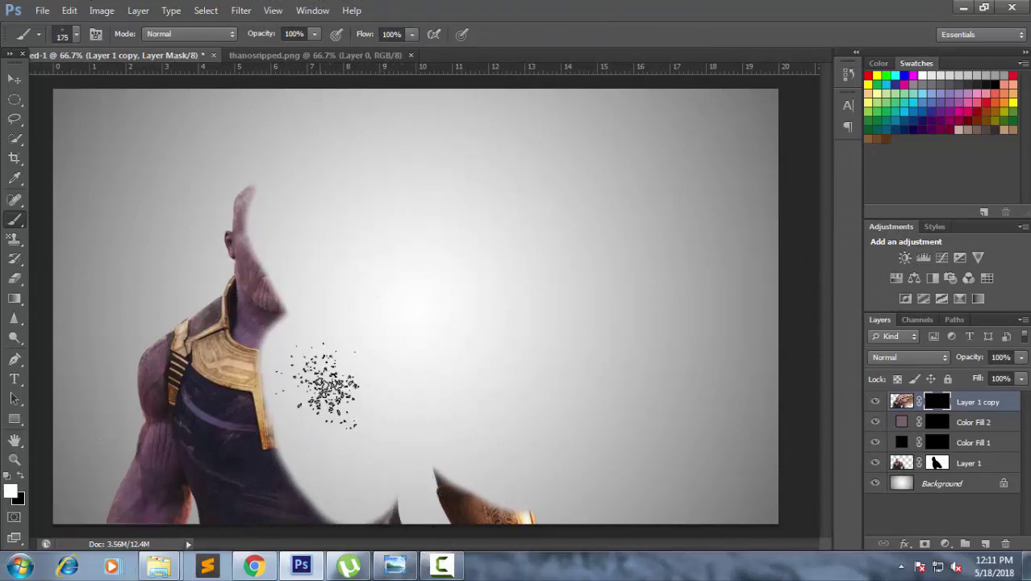
{"action": "mouse_move", "coordinate": [297, 367]}
{"action": "left_mouse_down"}
{"action": "mouse_move", "coordinate": [324, 462]}
{"action": "mouse_move", "coordinate": [338, 476]}
{"action": "left_mouse_up"}
{"action": "key", "text": "bracketleft"}
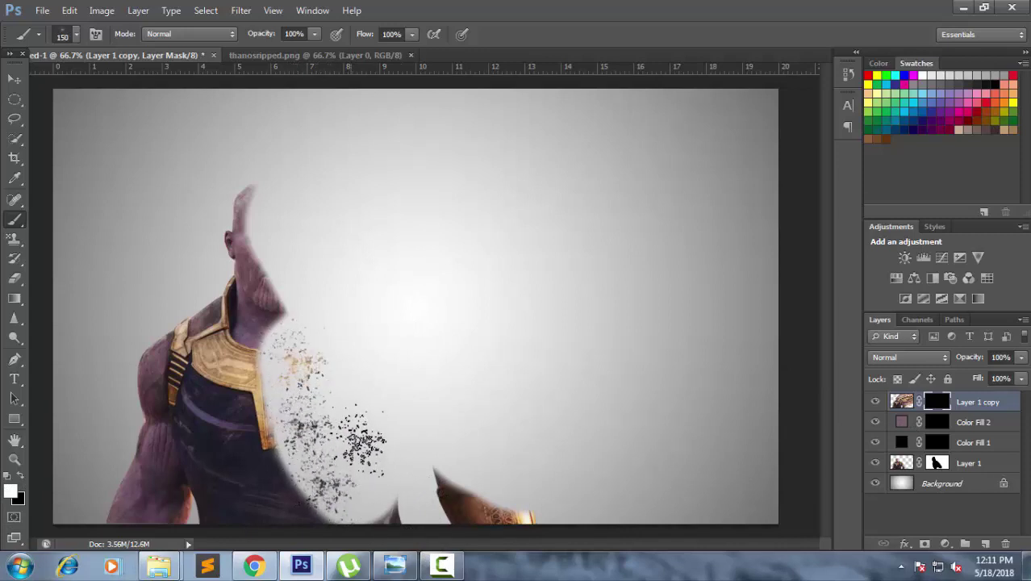
{"action": "scroll", "coordinate": [323, 349], "scroll_direction": "up", "scroll_amount": 1}
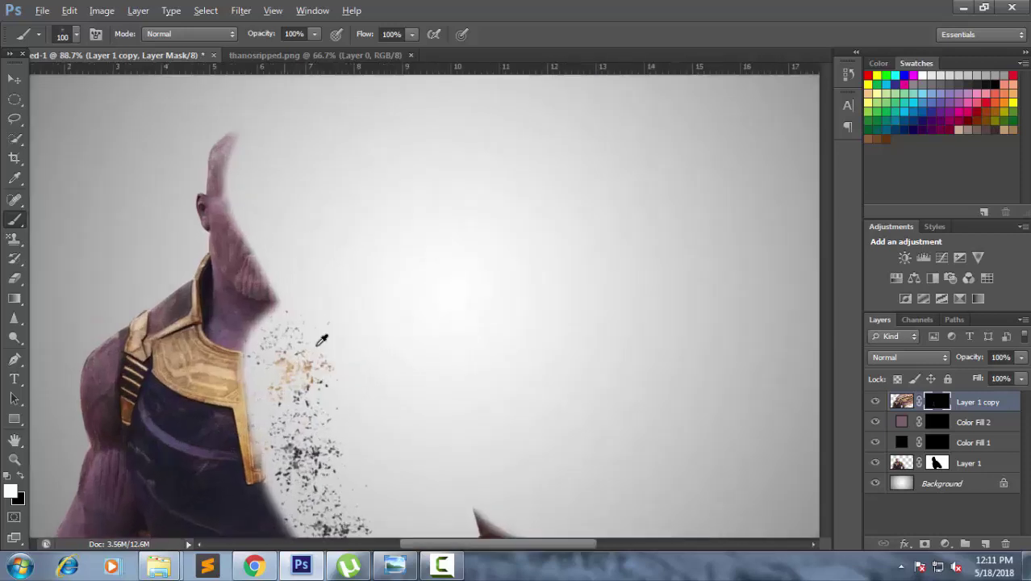
{"action": "scroll", "coordinate": [323, 339], "scroll_direction": "up", "scroll_amount": 1}
{"action": "scroll", "coordinate": [323, 337], "scroll_direction": "up", "scroll_amount": 1}
{"action": "mouse_move", "coordinate": [226, 423]}
{"action": "left_mouse_down"}
{"action": "mouse_move", "coordinate": [208, 404]}
{"action": "mouse_move", "coordinate": [219, 380]}
{"action": "mouse_move", "coordinate": [240, 375]}
{"action": "left_mouse_up"}
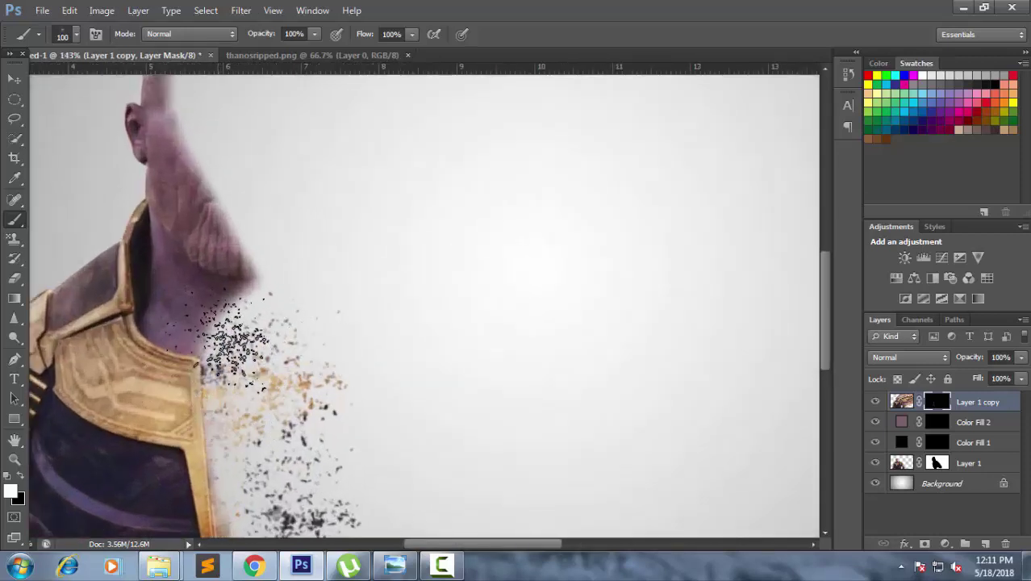
{"action": "scroll", "coordinate": [307, 364], "scroll_direction": "down", "scroll_amount": 1}
{"action": "scroll", "coordinate": [311, 367], "scroll_direction": "down", "scroll_amount": 2}
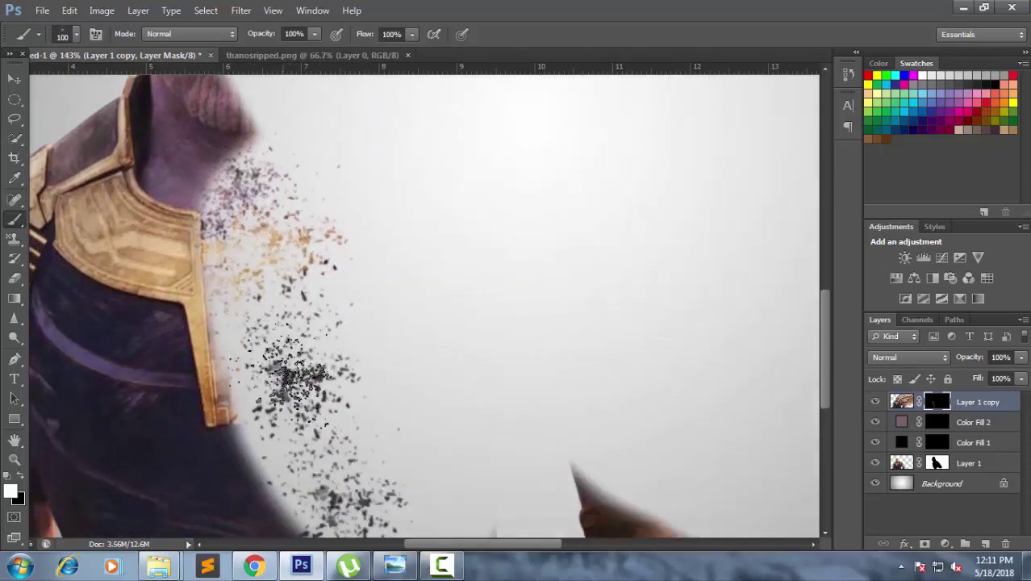
{"action": "scroll", "coordinate": [291, 379], "scroll_direction": "down", "scroll_amount": 2}
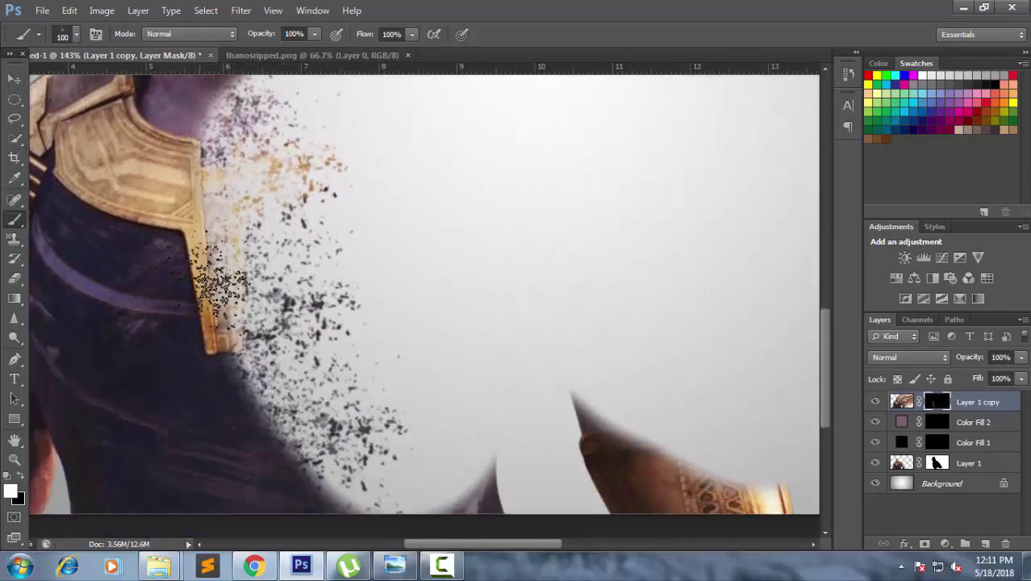
{"action": "scroll", "coordinate": [266, 282], "scroll_direction": "down", "scroll_amount": 2}
{"action": "scroll", "coordinate": [306, 310], "scroll_direction": "down", "scroll_amount": 1}
{"action": "mouse_move", "coordinate": [335, 335]}
{"action": "left_mouse_down"}
{"action": "mouse_move", "coordinate": [327, 343]}
{"action": "mouse_move", "coordinate": [380, 359]}
{"action": "mouse_move", "coordinate": [407, 387]}
{"action": "mouse_move", "coordinate": [484, 331]}
{"action": "mouse_move", "coordinate": [387, 355]}
{"action": "mouse_move", "coordinate": [319, 331]}
{"action": "left_mouse_up"}
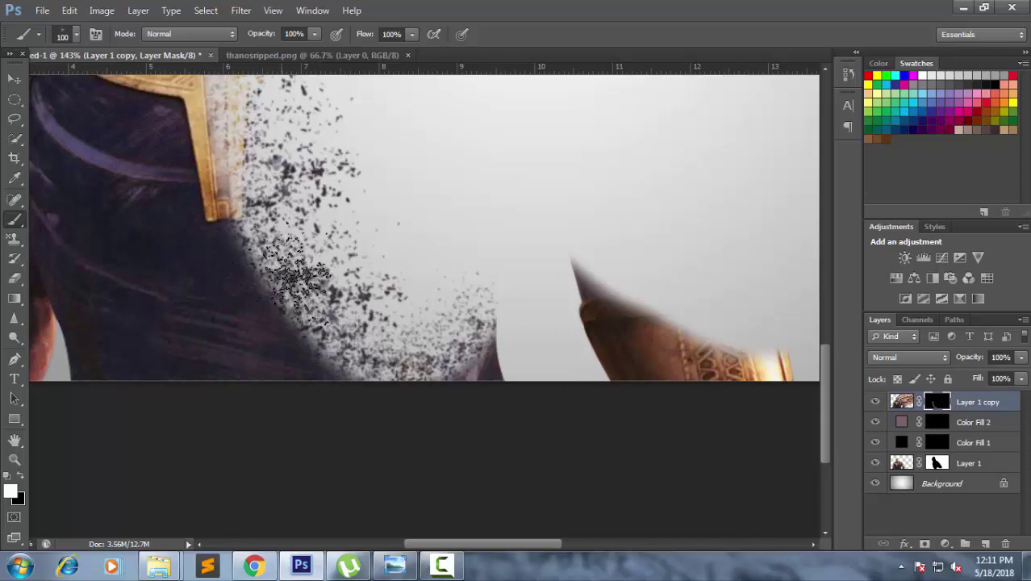
- Paint dispersed particles around the glowing arm tip, with faint ones drifting off to its right
{"action": "scroll", "coordinate": [460, 311], "scroll_direction": "up", "scroll_amount": 1}
{"action": "scroll", "coordinate": [459, 311], "scroll_direction": "up", "scroll_amount": 1}
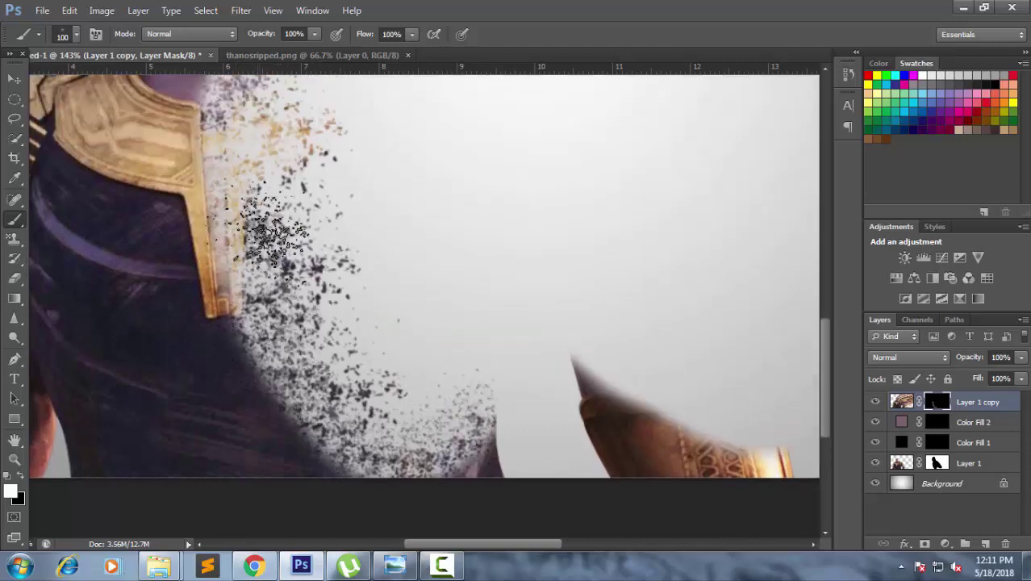
{"action": "scroll", "coordinate": [248, 238], "scroll_direction": "up", "scroll_amount": 1}
{"action": "scroll", "coordinate": [246, 230], "scroll_direction": "up", "scroll_amount": 1}
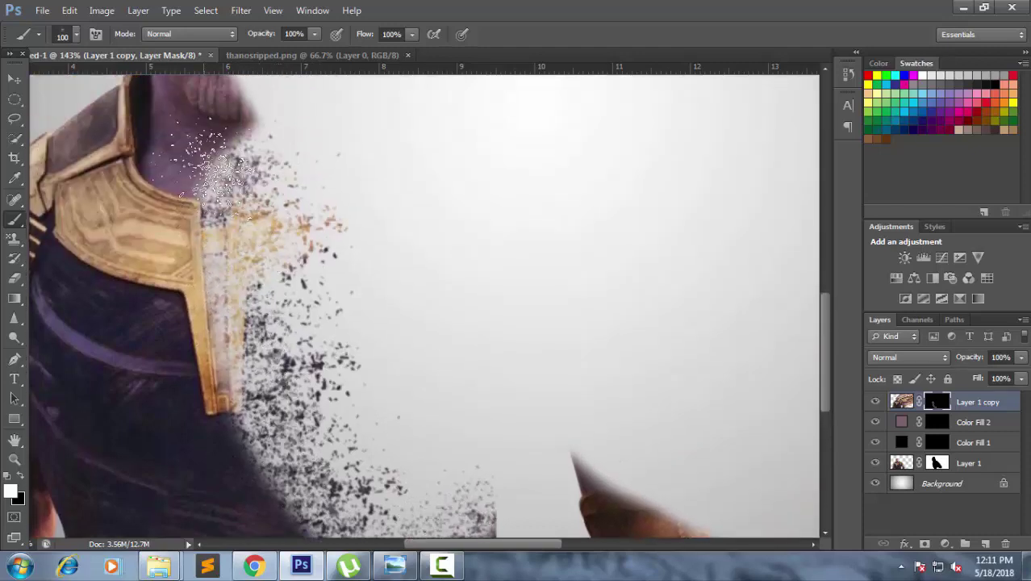
{"action": "scroll", "coordinate": [266, 201], "scroll_direction": "up", "scroll_amount": 1}
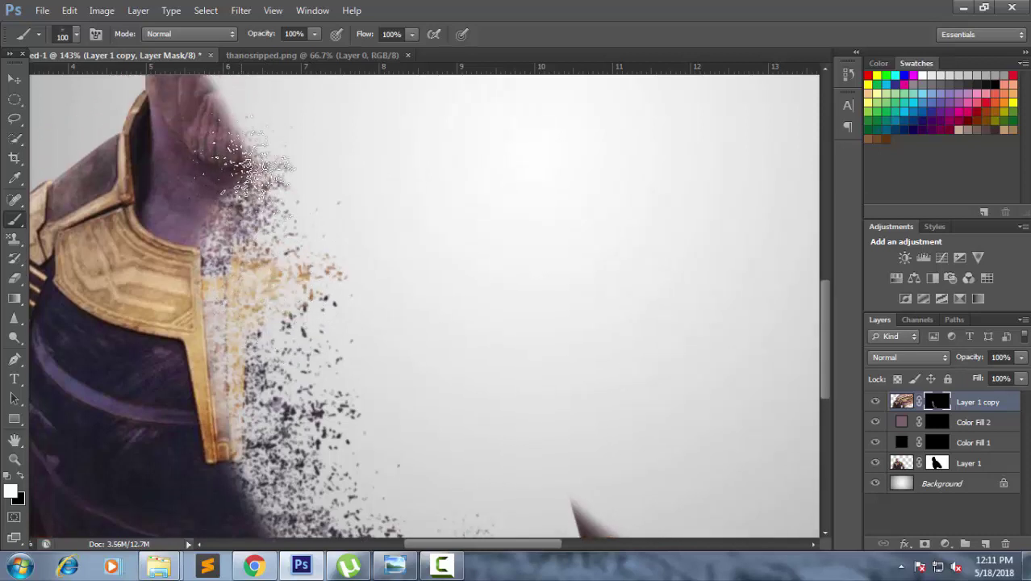
{"action": "scroll", "coordinate": [240, 347], "scroll_direction": "down", "scroll_amount": 1}
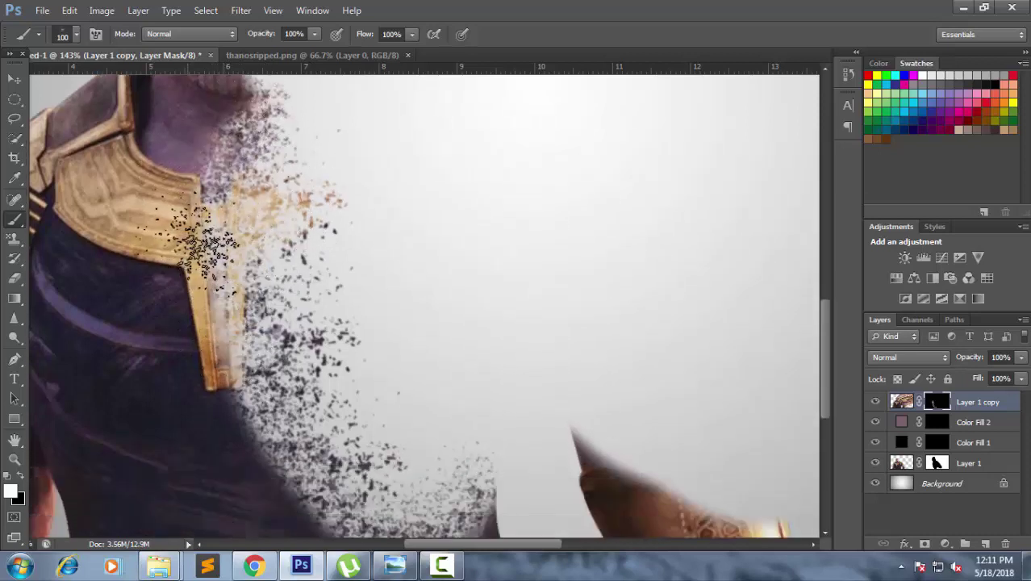
{"action": "scroll", "coordinate": [274, 334], "scroll_direction": "down", "scroll_amount": 1}
{"action": "scroll", "coordinate": [339, 347], "scroll_direction": "down", "scroll_amount": 1}
{"action": "scroll", "coordinate": [420, 367], "scroll_direction": "down", "scroll_amount": 1}
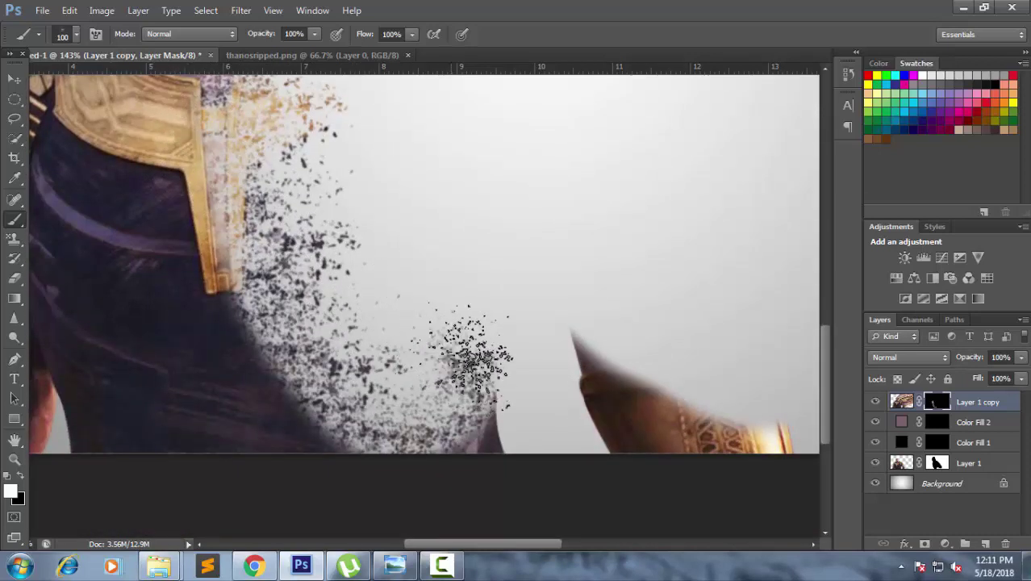
{"action": "scroll", "coordinate": [553, 355], "scroll_direction": "up", "scroll_amount": 1}
{"action": "mouse_move", "coordinate": [553, 373]}
{"action": "left_mouse_down"}
{"action": "mouse_move", "coordinate": [641, 468]}
{"action": "mouse_move", "coordinate": [686, 493]}
{"action": "mouse_move", "coordinate": [626, 407]}
{"action": "mouse_move", "coordinate": [585, 375]}
{"action": "mouse_move", "coordinate": [618, 395]}
{"action": "left_mouse_up"}
{"action": "mouse_move", "coordinate": [718, 440]}
{"action": "left_mouse_down"}
{"action": "mouse_move", "coordinate": [759, 461]}
{"action": "mouse_move", "coordinate": [759, 449]}
{"action": "mouse_move", "coordinate": [775, 452]}
{"action": "mouse_move", "coordinate": [654, 423]}
{"action": "mouse_move", "coordinate": [737, 403]}
{"action": "mouse_move", "coordinate": [677, 375]}
{"action": "left_mouse_up"}
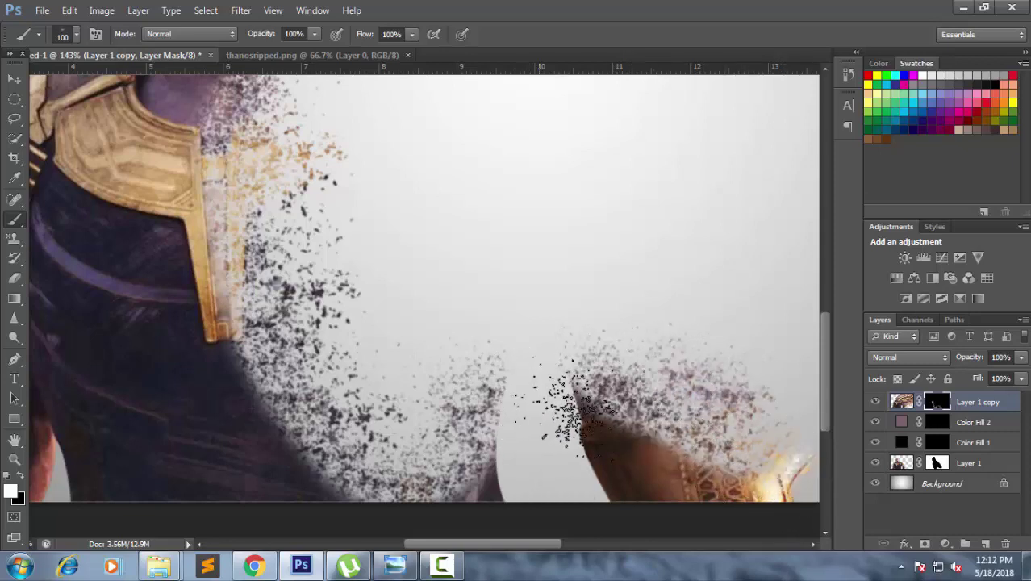
{"action": "scroll", "coordinate": [557, 427], "scroll_direction": "down", "scroll_amount": 3}
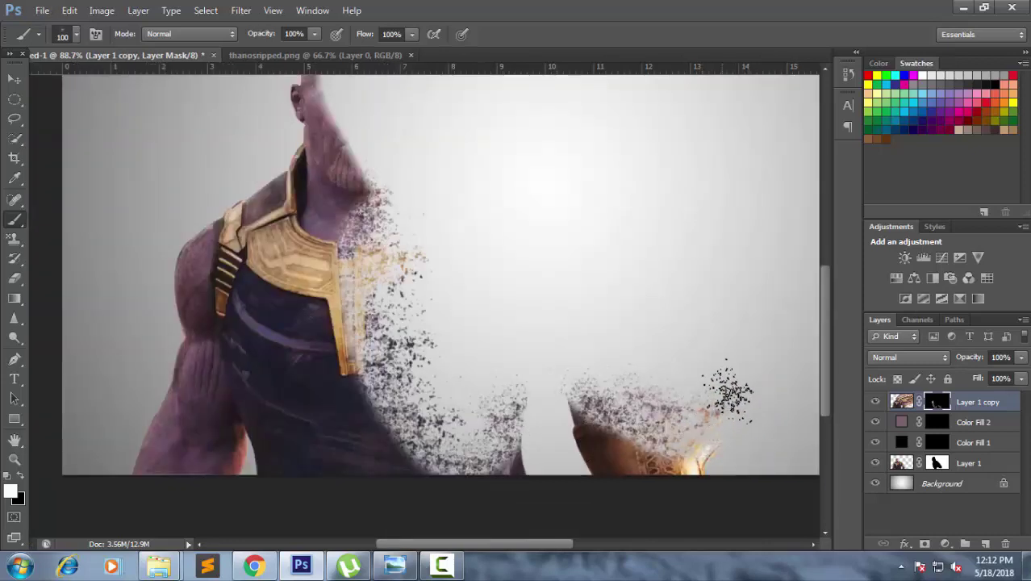
{"action": "scroll", "coordinate": [695, 396], "scroll_direction": "up", "scroll_amount": 1}
{"action": "left_click_drag", "start_coordinate": [730, 420], "coordinate": [617, 394]}
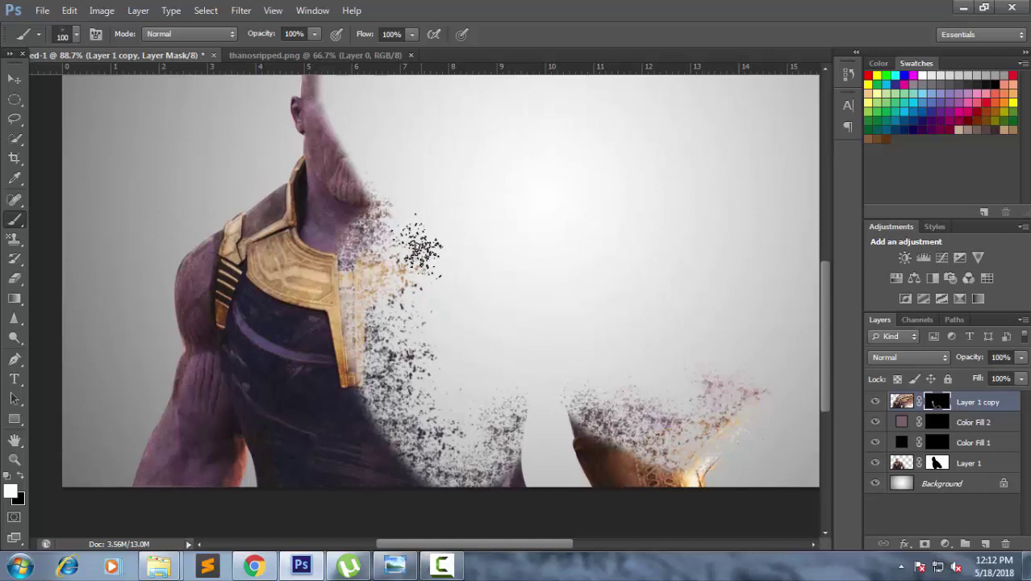
- Shrink the particle brush from 100 to 70 and break the crown and right face side into particles
{"action": "scroll", "coordinate": [403, 237], "scroll_direction": "up", "scroll_amount": 2}
{"action": "scroll", "coordinate": [404, 237], "scroll_direction": "up", "scroll_amount": 1}
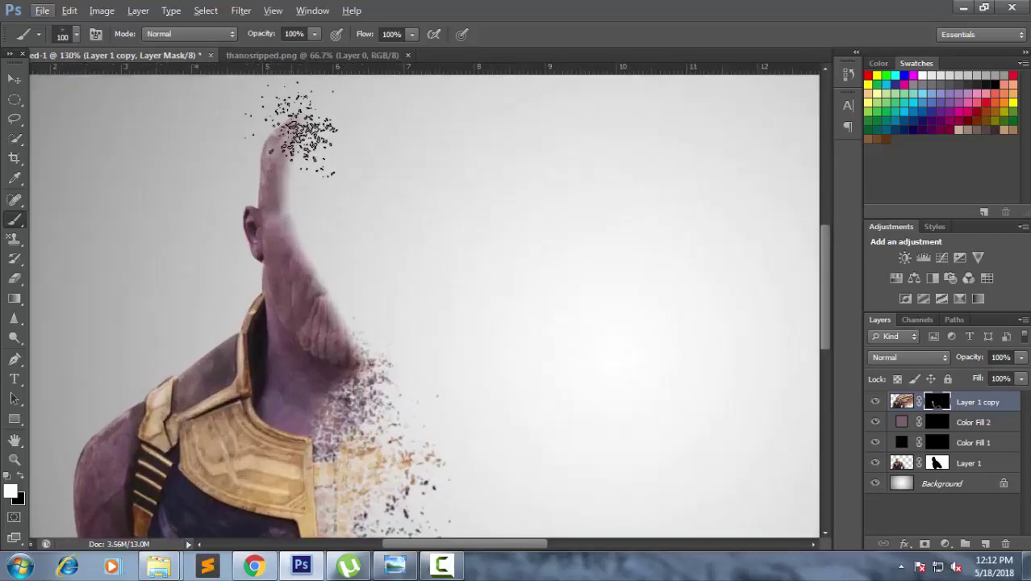
{"action": "mouse_move", "coordinate": [307, 121]}
{"action": "left_mouse_down"}
{"action": "mouse_move", "coordinate": [311, 218]}
{"action": "mouse_move", "coordinate": [334, 237]}
{"action": "mouse_move", "coordinate": [379, 335]}
{"action": "mouse_move", "coordinate": [357, 179]}
{"action": "mouse_move", "coordinate": [395, 182]}
{"action": "left_mouse_up"}
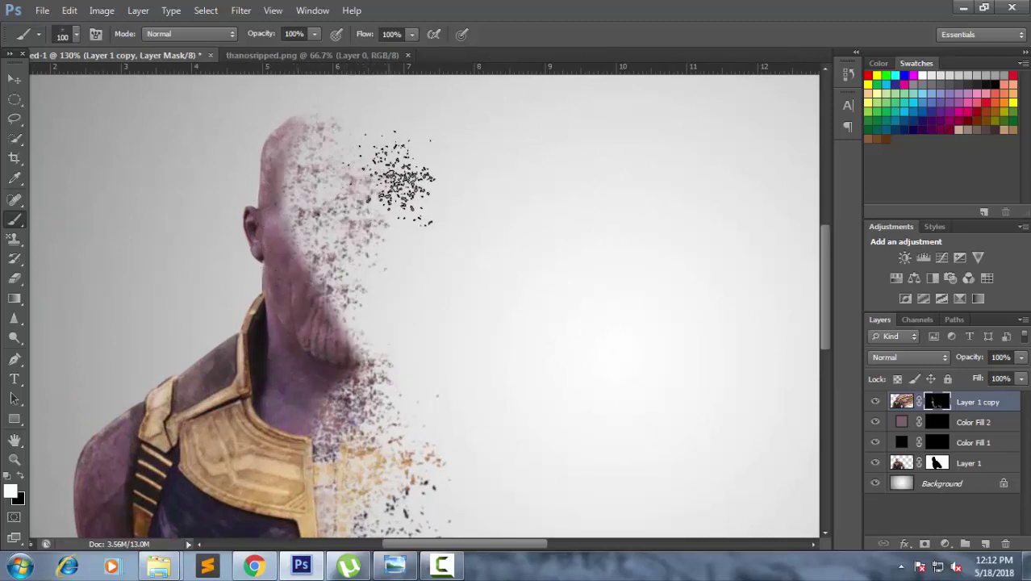
{"action": "key", "text": "bracketleft"}
{"action": "key", "text": "bracketleft"}
{"action": "key", "text": "bracketleft"}
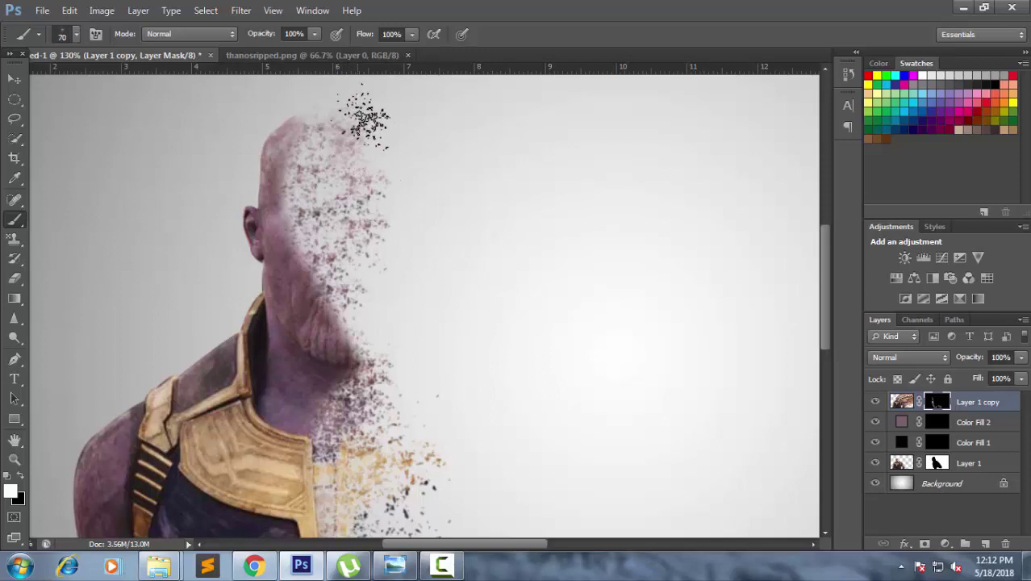
{"action": "mouse_move", "coordinate": [365, 117]}
{"action": "left_mouse_down"}
{"action": "mouse_move", "coordinate": [353, 168]}
{"action": "mouse_move", "coordinate": [326, 211]}
{"action": "left_mouse_up"}
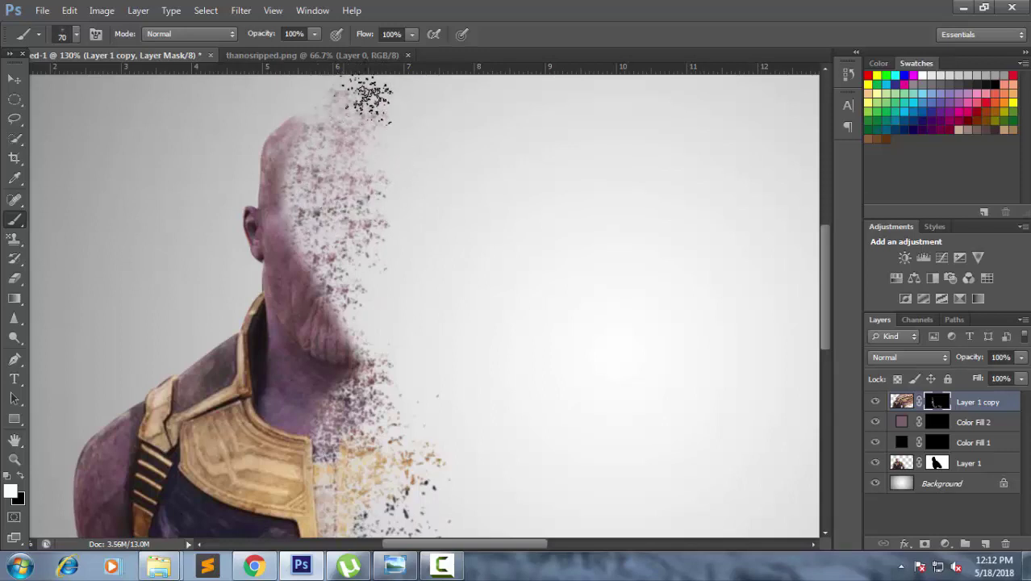
{"action": "scroll", "coordinate": [513, 178], "scroll_direction": "up", "scroll_amount": 2}
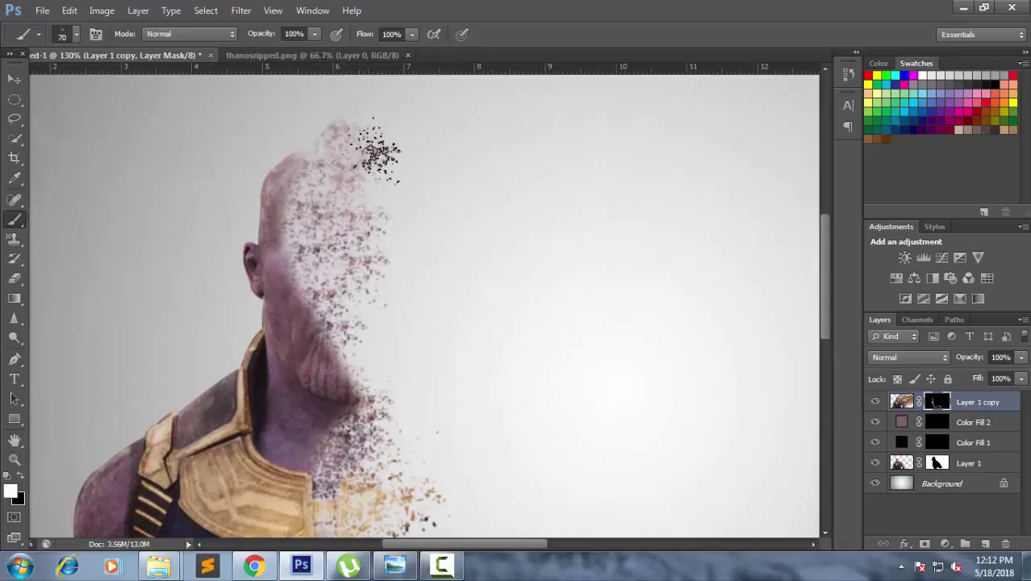
{"action": "mouse_move", "coordinate": [383, 192]}
{"action": "left_mouse_down"}
{"action": "mouse_move", "coordinate": [368, 223]}
{"action": "mouse_move", "coordinate": [379, 253]}
{"action": "mouse_move", "coordinate": [323, 278]}
{"action": "left_mouse_up"}
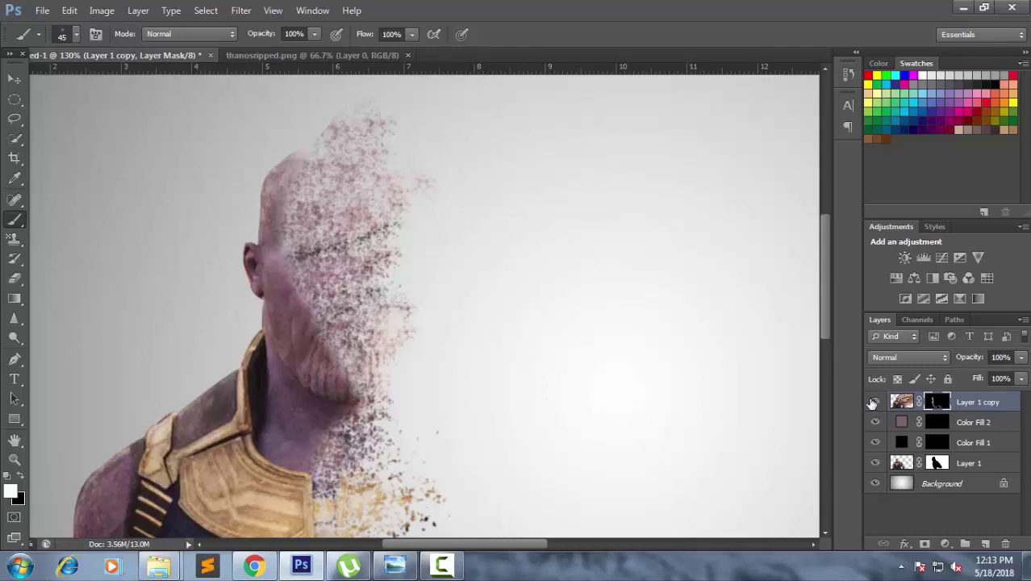
- Compare against the original by toggling the layer, then add speckles along the right cheek edge
{"action": "left_click", "coordinate": [874, 404]}
{"action": "left_click", "coordinate": [874, 404]}
{"action": "scroll", "coordinate": [311, 184], "scroll_direction": "up", "scroll_amount": 1}
{"action": "scroll", "coordinate": [311, 189], "scroll_direction": "up", "scroll_amount": 1}
{"action": "scroll", "coordinate": [310, 188], "scroll_direction": "up", "scroll_amount": 2}
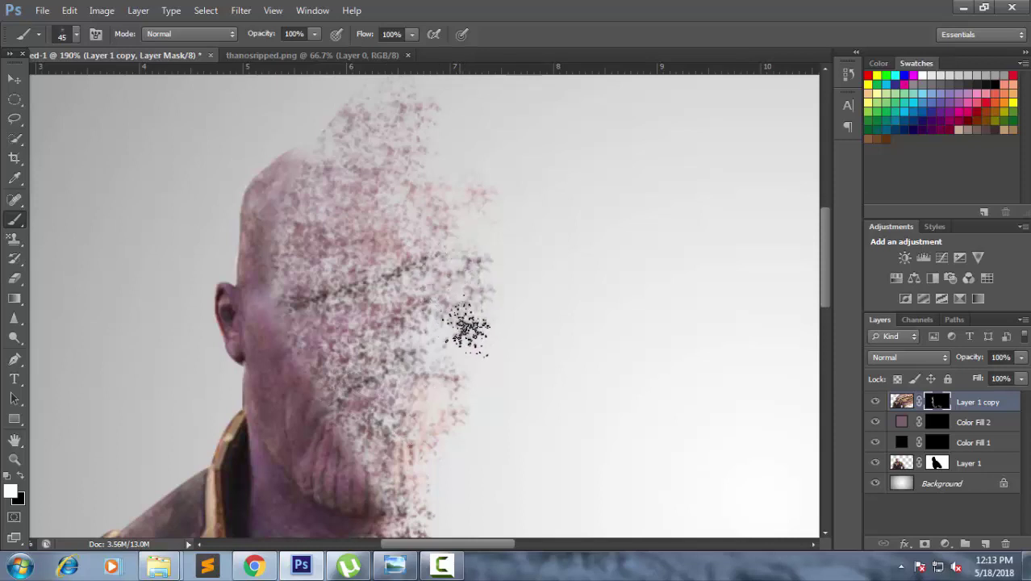
{"action": "left_click_drag", "start_coordinate": [422, 358], "coordinate": [431, 476]}
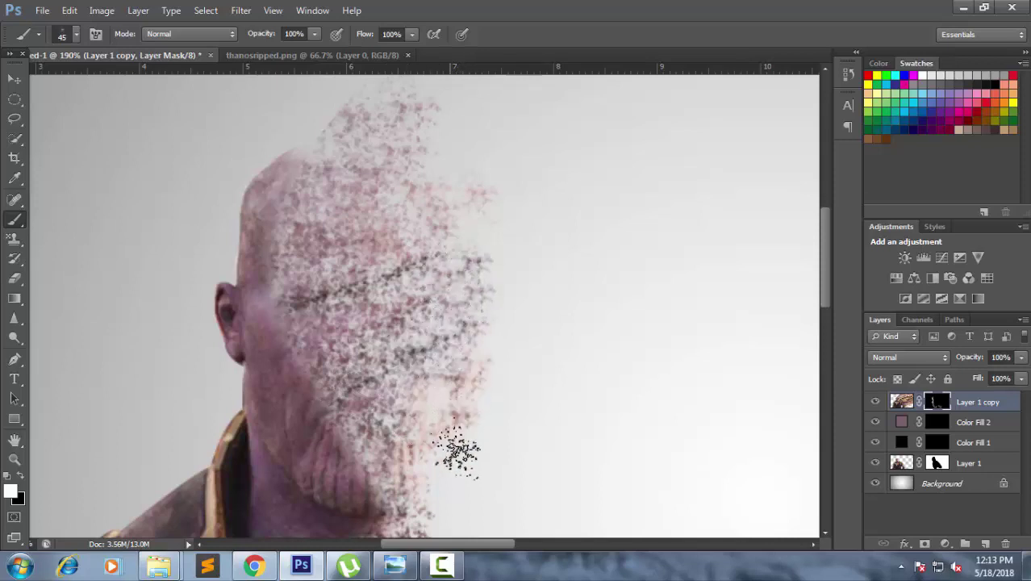
{"action": "scroll", "coordinate": [552, 409], "scroll_direction": "down", "scroll_amount": 2}
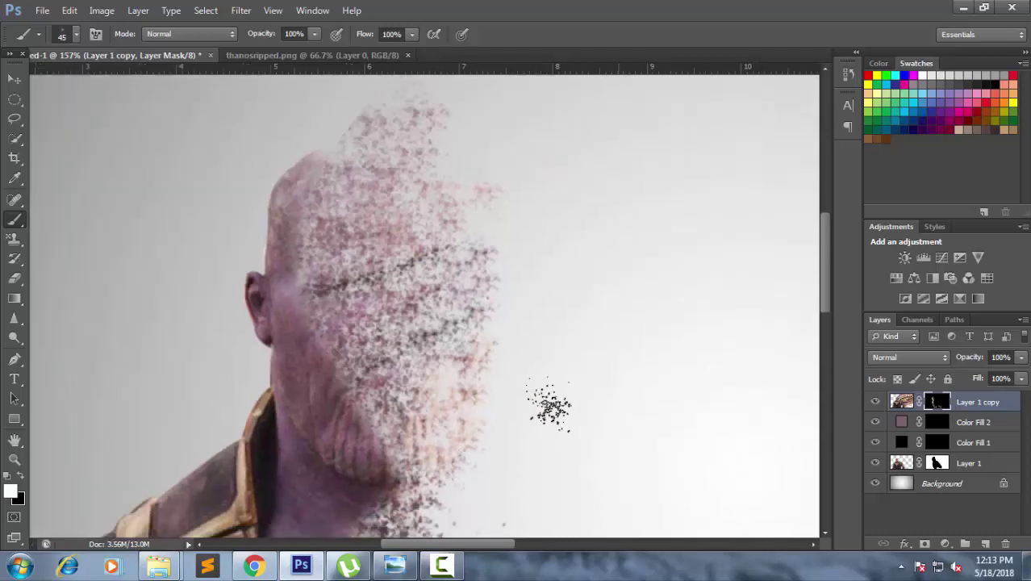
{"action": "scroll", "coordinate": [548, 406], "scroll_direction": "down", "scroll_amount": 3}
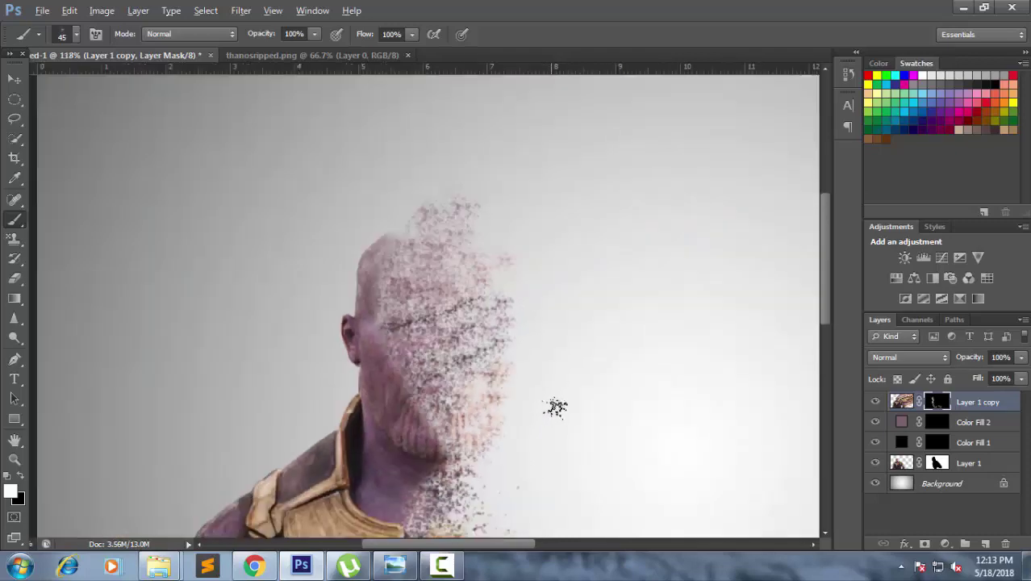
{"action": "scroll", "coordinate": [553, 415], "scroll_direction": "down", "scroll_amount": 2}
{"action": "scroll", "coordinate": [485, 236], "scroll_direction": "up", "scroll_amount": 2}
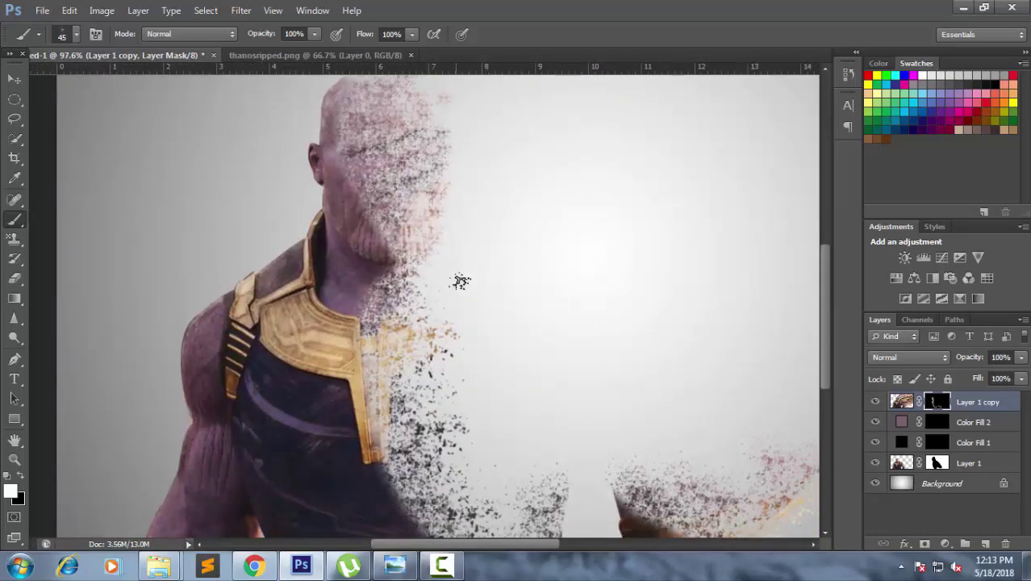
{"action": "scroll", "coordinate": [460, 280], "scroll_direction": "up", "scroll_amount": 1}
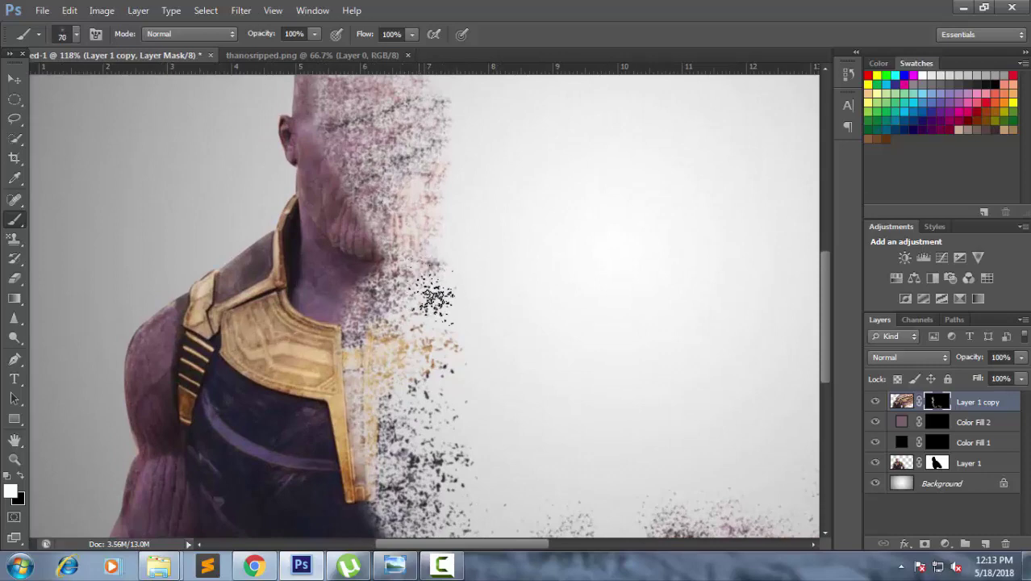
- Enlarge the brush to 125 and paint more particles off the right shoulder edge
{"action": "key", "text": "bracketright"}
{"action": "key", "text": "bracketright"}
{"action": "key", "text": "bracketright"}
{"action": "mouse_move", "coordinate": [435, 297]}
{"action": "left_mouse_down"}
{"action": "mouse_move", "coordinate": [469, 240]}
{"action": "mouse_move", "coordinate": [404, 327]}
{"action": "mouse_move", "coordinate": [528, 440]}
{"action": "left_mouse_up"}
{"action": "scroll", "coordinate": [528, 439], "scroll_direction": "down", "scroll_amount": 3}
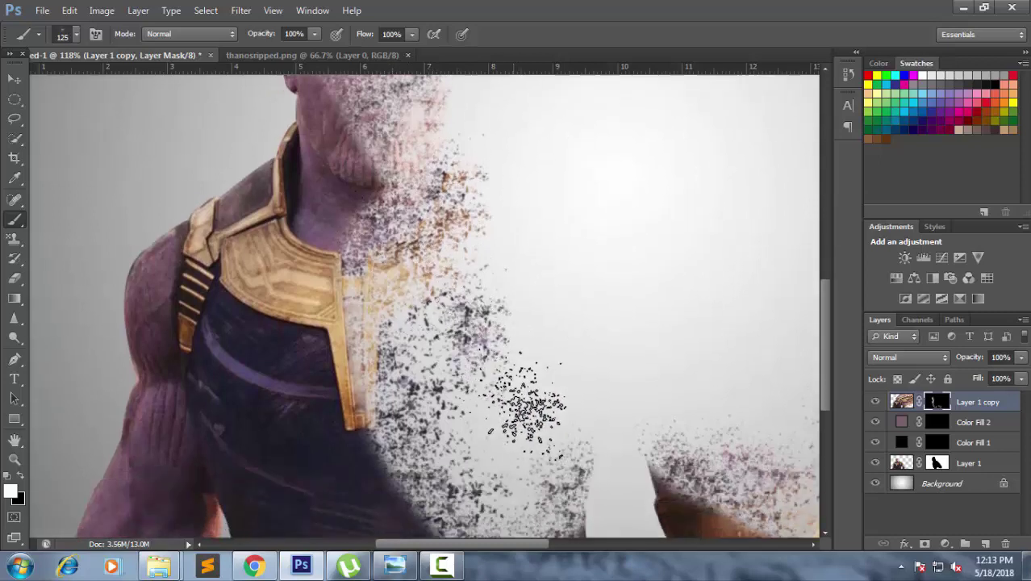
{"action": "scroll", "coordinate": [526, 408], "scroll_direction": "down", "scroll_amount": 1}
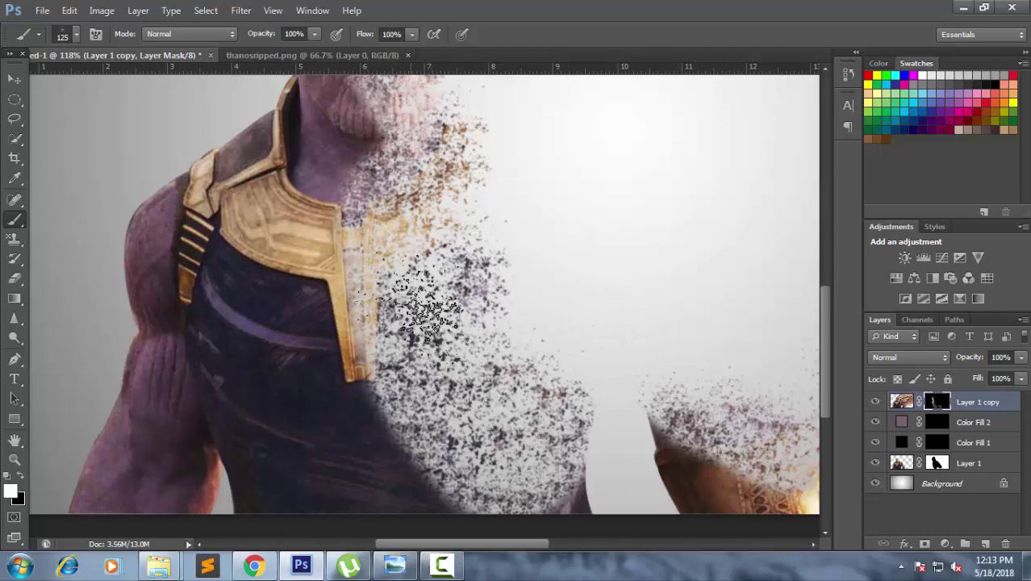
{"action": "scroll", "coordinate": [530, 304], "scroll_direction": "up", "scroll_amount": 1}
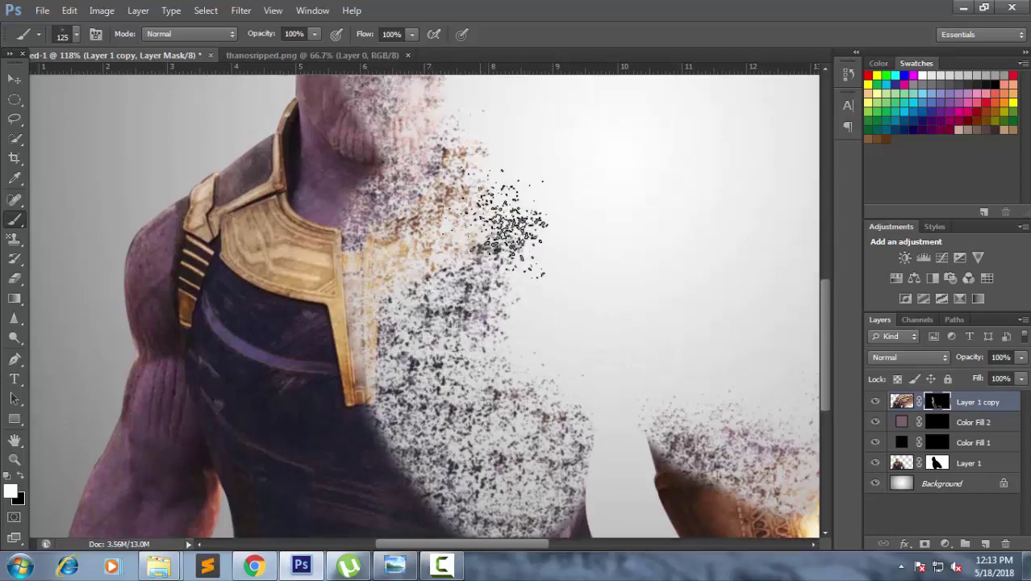
{"action": "left_click_drag", "start_coordinate": [510, 222], "coordinate": [569, 386]}
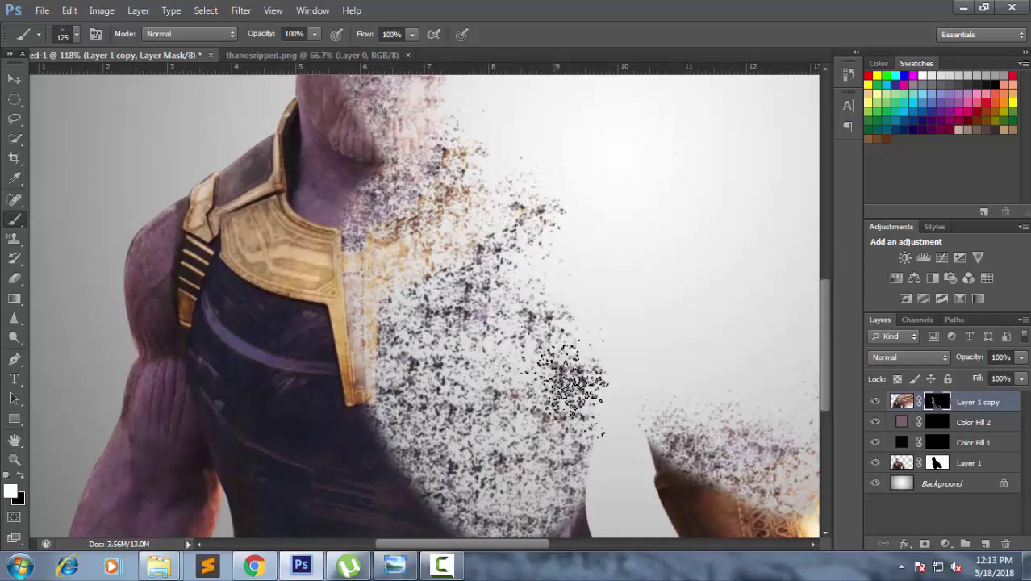
{"action": "scroll", "coordinate": [665, 246], "scroll_direction": "up", "scroll_amount": 2}
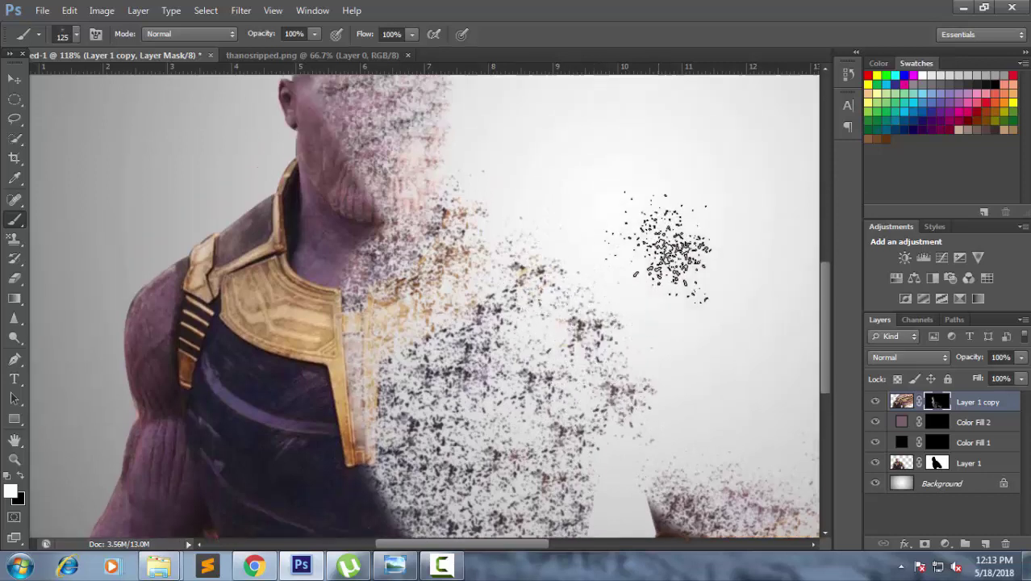
{"action": "scroll", "coordinate": [621, 243], "scroll_direction": "up", "scroll_amount": 1}
{"action": "scroll", "coordinate": [516, 207], "scroll_direction": "up", "scroll_amount": 2}
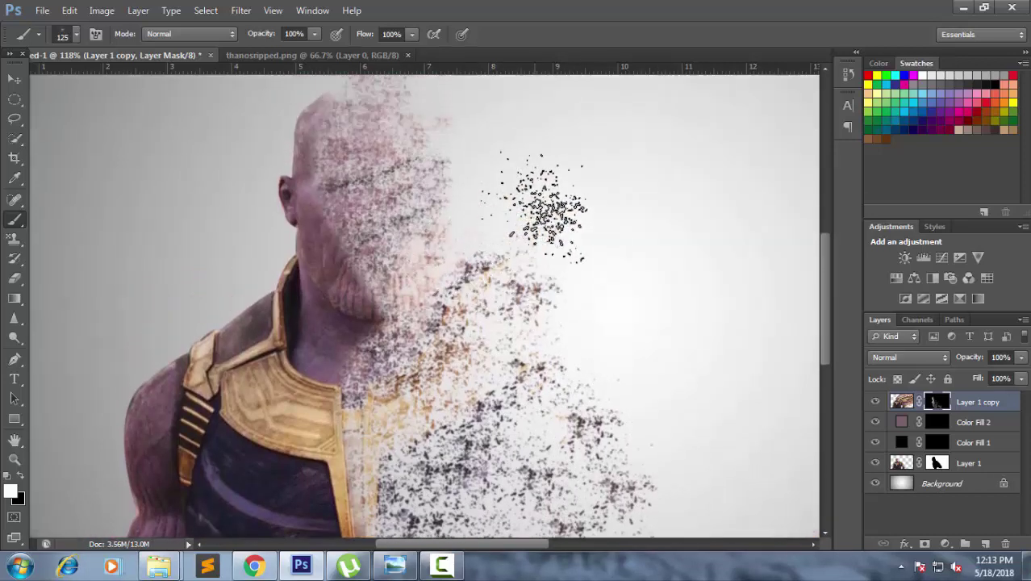
- Scatter particles out above, right of, and below the right side of the head
{"action": "left_click_drag", "start_coordinate": [549, 208], "coordinate": [468, 235]}
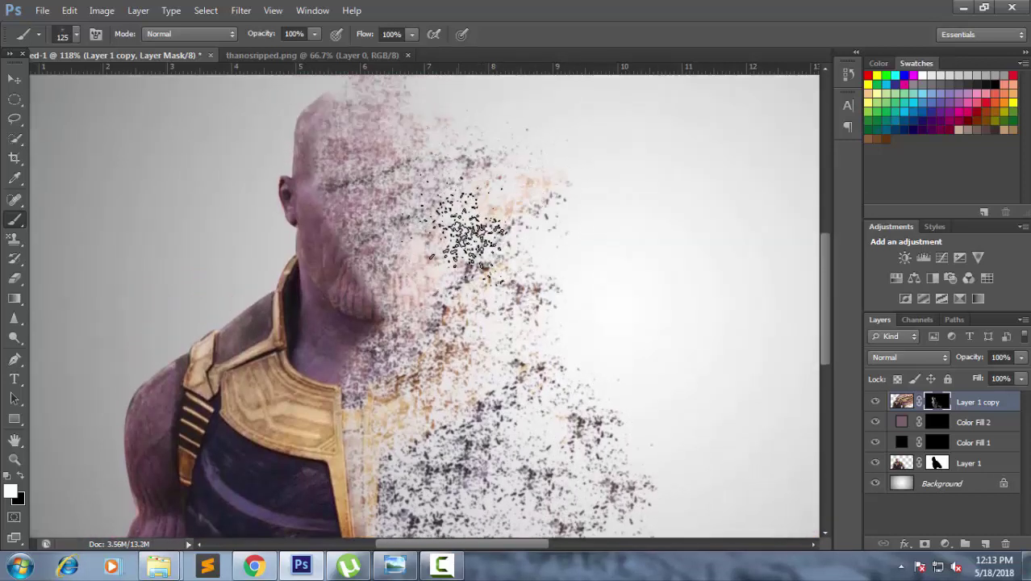
{"action": "scroll", "coordinate": [613, 250], "scroll_direction": "up", "scroll_amount": 2}
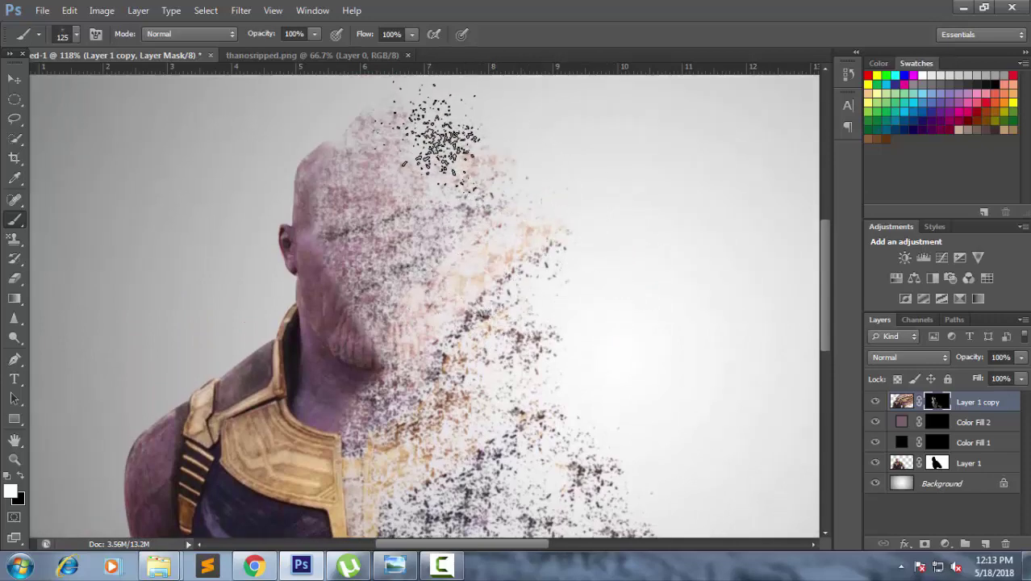
{"action": "scroll", "coordinate": [593, 230], "scroll_direction": "up", "scroll_amount": 2}
{"action": "scroll", "coordinate": [554, 196], "scroll_direction": "up", "scroll_amount": 1}
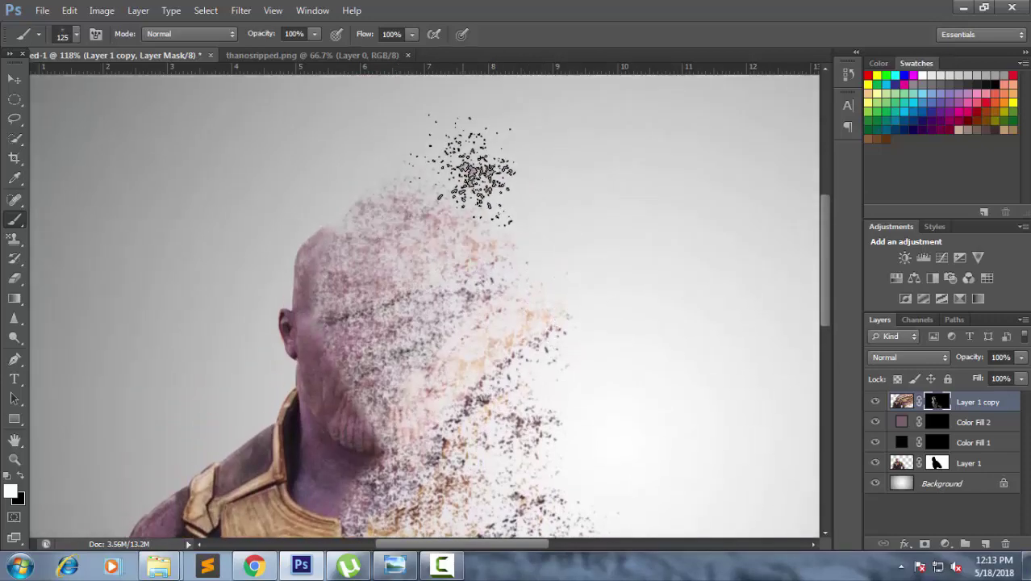
{"action": "mouse_move", "coordinate": [472, 170]}
{"action": "left_mouse_down"}
{"action": "mouse_move", "coordinate": [524, 109]}
{"action": "mouse_move", "coordinate": [565, 184]}
{"action": "mouse_move", "coordinate": [542, 234]}
{"action": "mouse_move", "coordinate": [633, 282]}
{"action": "mouse_move", "coordinate": [646, 322]}
{"action": "mouse_move", "coordinate": [702, 345]}
{"action": "left_mouse_up"}
{"action": "scroll", "coordinate": [662, 335], "scroll_direction": "down", "scroll_amount": 2}
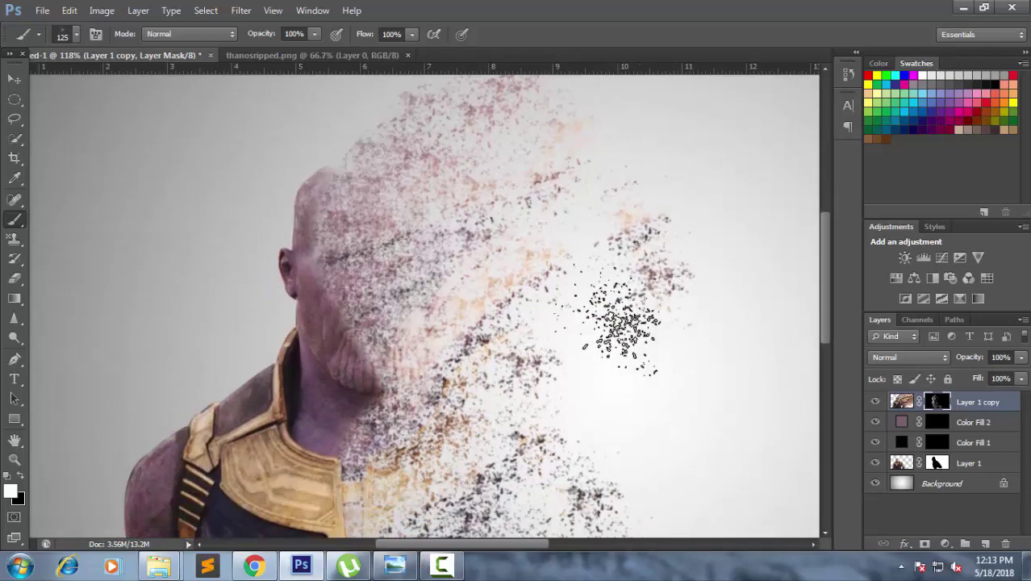
{"action": "mouse_move", "coordinate": [617, 323]}
{"action": "left_mouse_down"}
{"action": "mouse_move", "coordinate": [587, 368]}
{"action": "mouse_move", "coordinate": [610, 403]}
{"action": "mouse_move", "coordinate": [610, 287]}
{"action": "mouse_move", "coordinate": [565, 210]}
{"action": "left_mouse_up"}
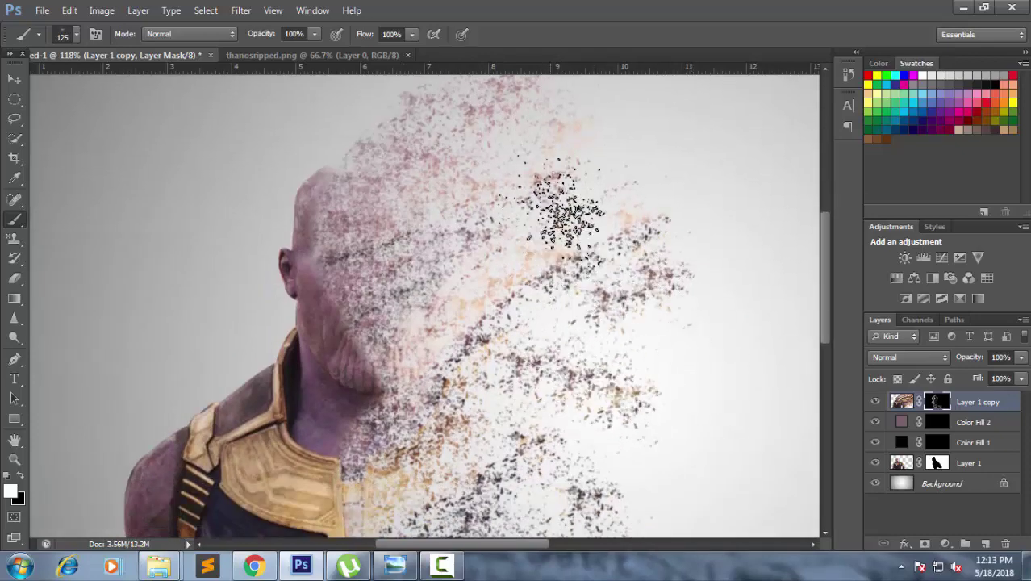
- With the brush at 250, then 150, paint particle trails streaming right of the face toward the upper right
{"action": "key", "text": "bracketright"}
{"action": "key", "text": "bracketright"}
{"action": "key", "text": "bracketright"}
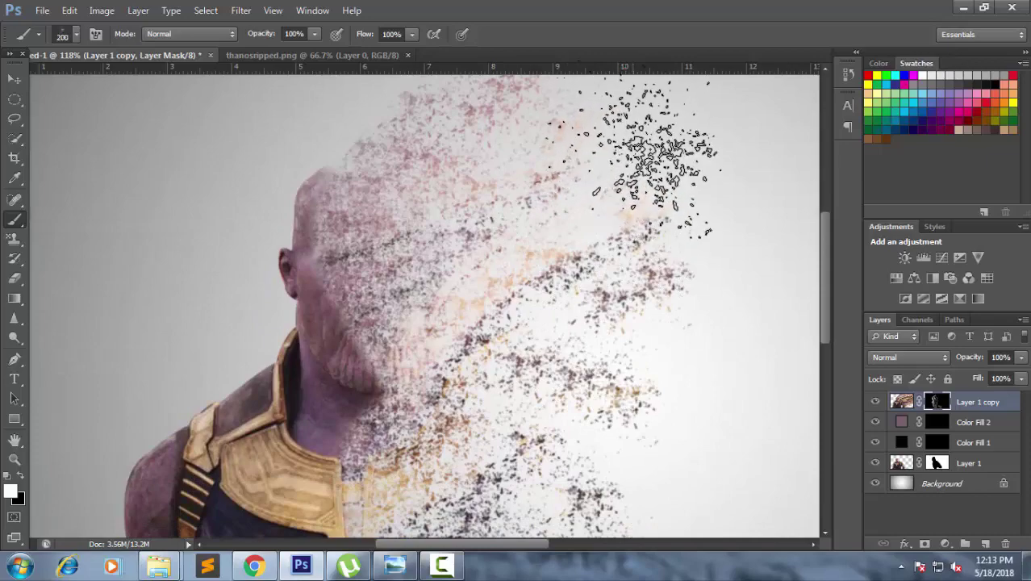
{"action": "key", "text": "bracketright"}
{"action": "left_click_drag", "start_coordinate": [702, 274], "coordinate": [630, 137]}
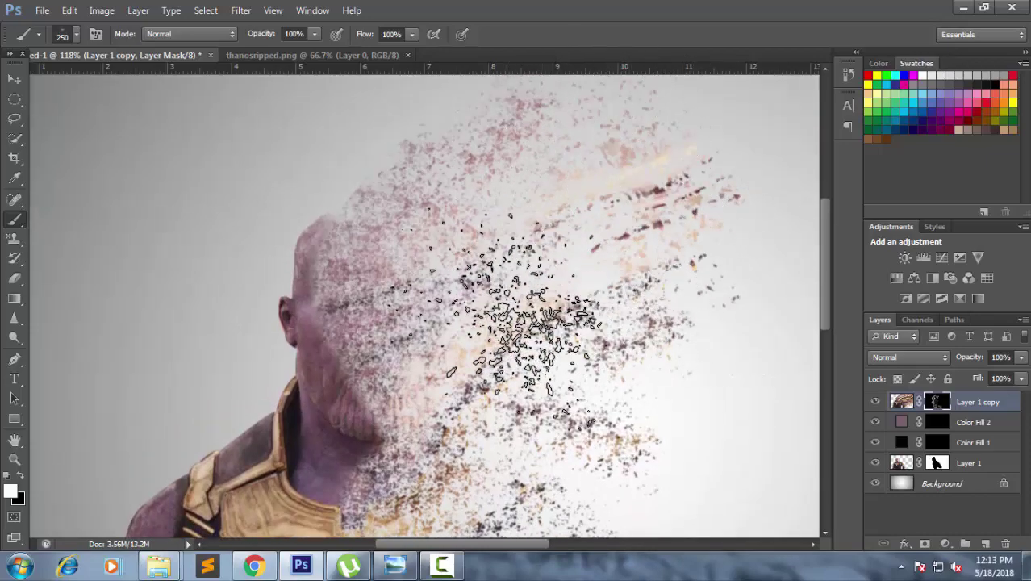
{"action": "scroll", "coordinate": [525, 323], "scroll_direction": "up", "scroll_amount": 3}
{"action": "left_click_drag", "start_coordinate": [686, 282], "coordinate": [806, 218]}
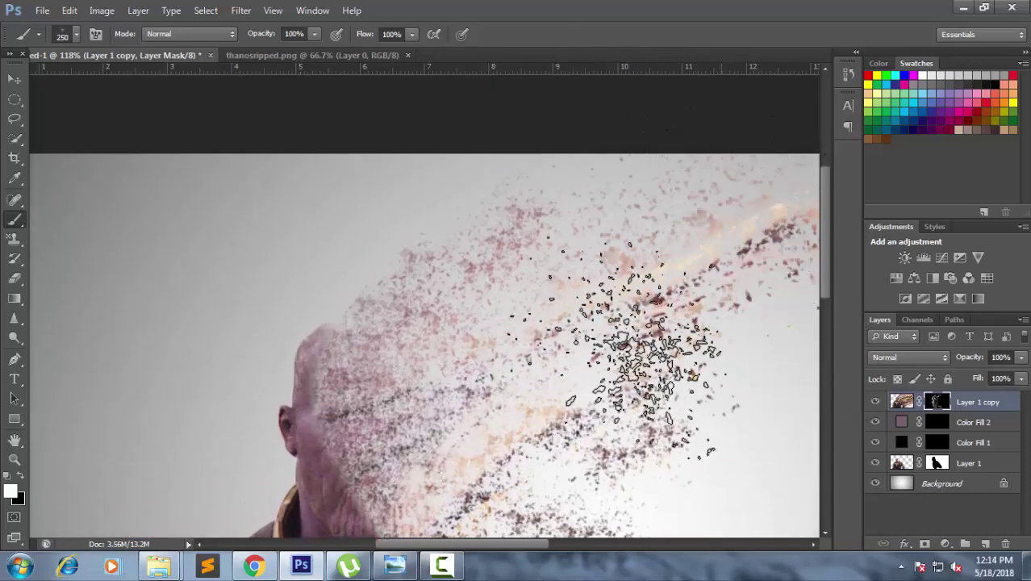
{"action": "scroll", "coordinate": [646, 355], "scroll_direction": "down", "scroll_amount": 3}
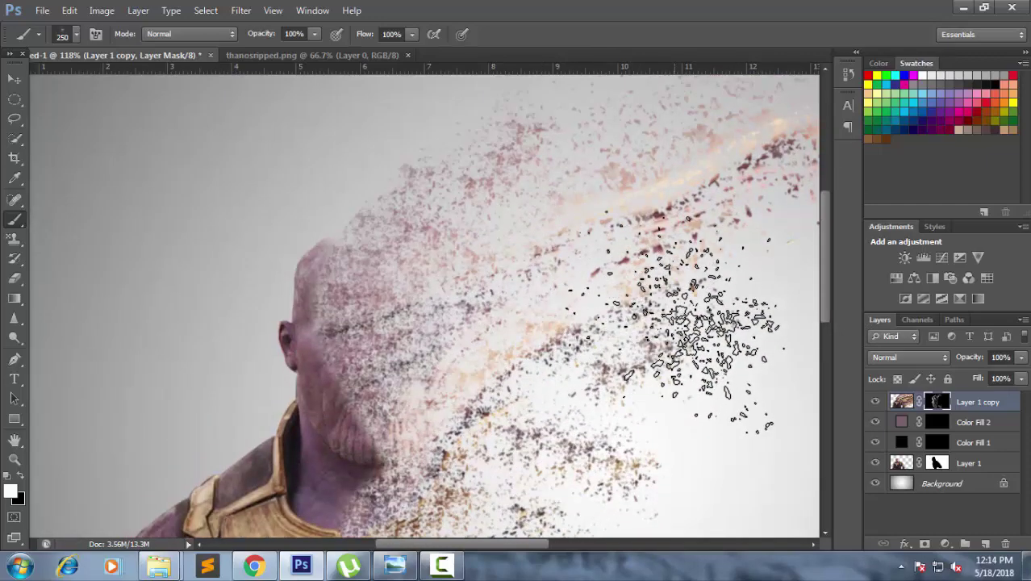
{"action": "mouse_move", "coordinate": [694, 323]}
{"action": "left_mouse_down"}
{"action": "mouse_move", "coordinate": [698, 283]}
{"action": "mouse_move", "coordinate": [824, 208]}
{"action": "left_mouse_up"}
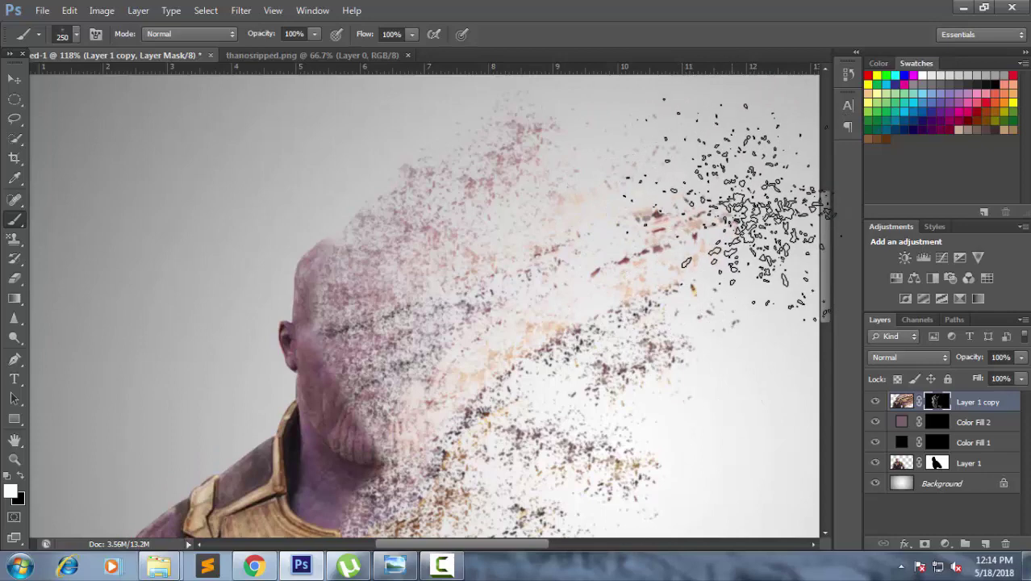
{"action": "key", "text": "bracketleft"}
{"action": "key", "text": "bracketleft"}
{"action": "key", "text": "bracketleft"}
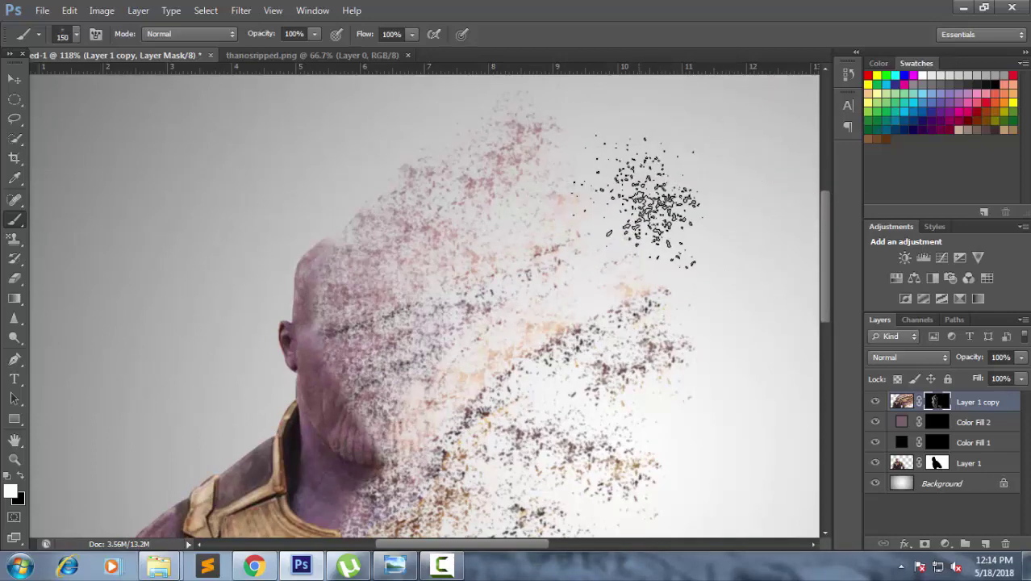
{"action": "left_click_drag", "start_coordinate": [637, 267], "coordinate": [779, 291]}
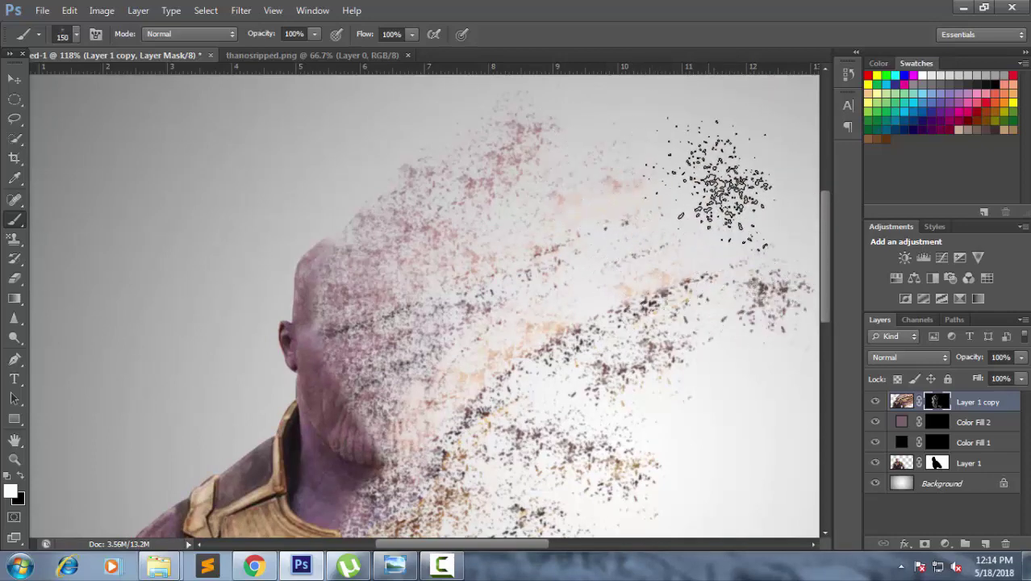
{"action": "left_click_drag", "start_coordinate": [722, 185], "coordinate": [799, 130]}
- Shrink the brush to 90 and fill in particles near the lower right by the arm, then set size 100
{"action": "scroll", "coordinate": [762, 343], "scroll_direction": "down", "scroll_amount": 3}
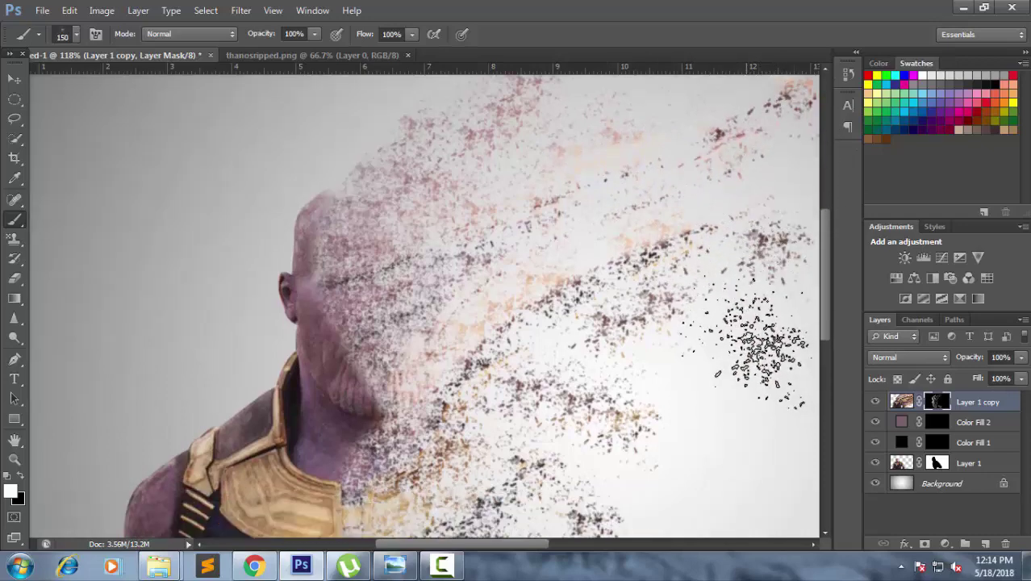
{"action": "scroll", "coordinate": [758, 347], "scroll_direction": "down", "scroll_amount": 4}
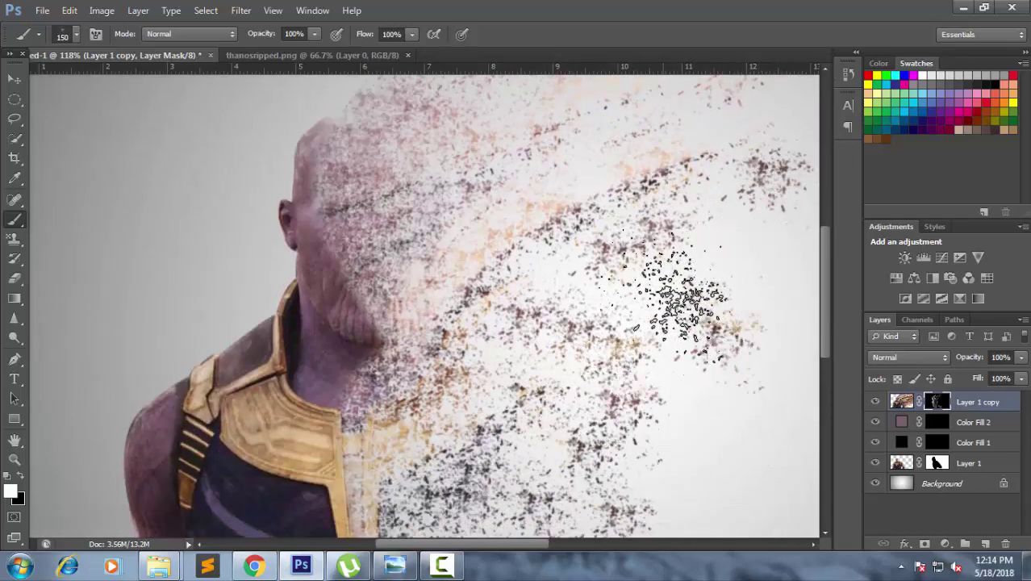
{"action": "scroll", "coordinate": [726, 468], "scroll_direction": "down", "scroll_amount": 6}
{"action": "scroll", "coordinate": [690, 460], "scroll_direction": "down", "scroll_amount": 5}
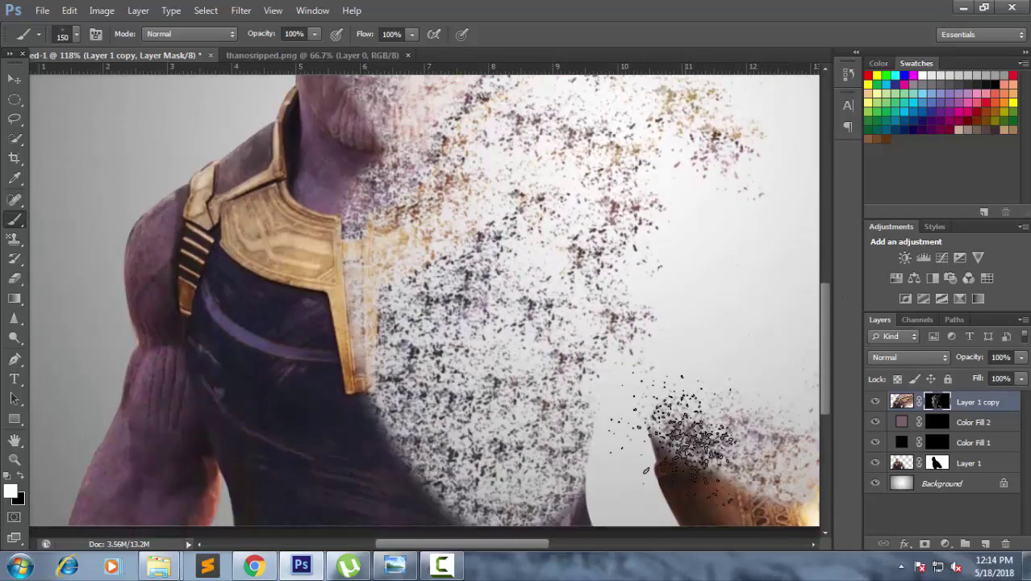
{"action": "key", "text": "bracketleft"}
{"action": "key", "text": "bracketleft"}
{"action": "key", "text": "bracketleft"}
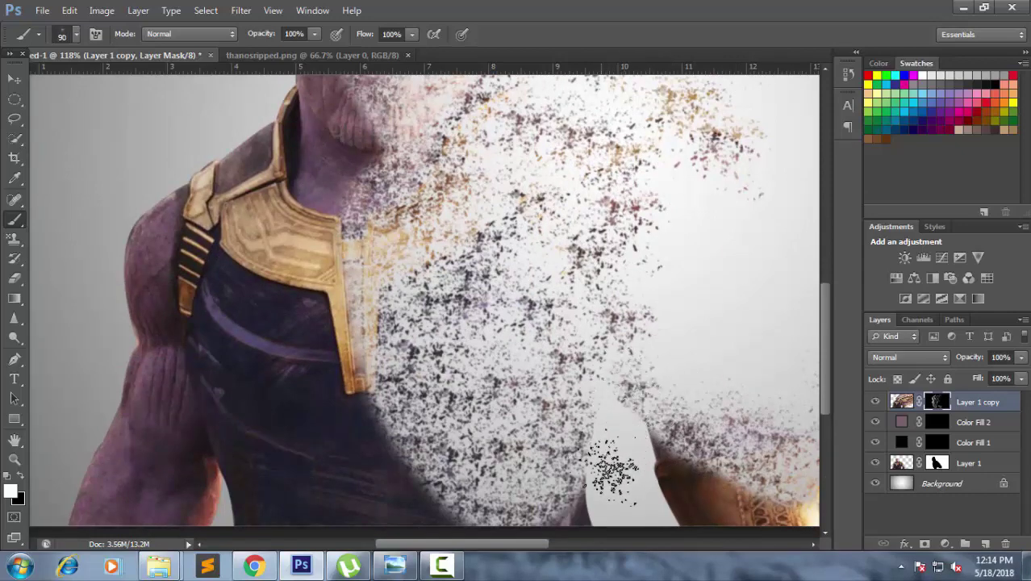
{"action": "mouse_move", "coordinate": [613, 468]}
{"action": "left_mouse_down"}
{"action": "mouse_move", "coordinate": [677, 386]}
{"action": "mouse_move", "coordinate": [728, 353]}
{"action": "left_mouse_up"}
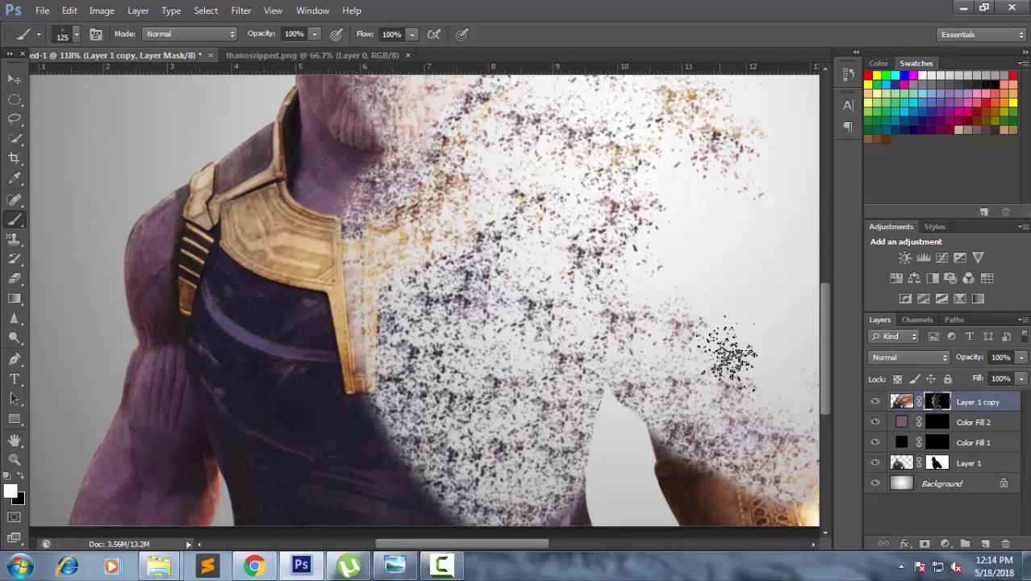
{"action": "key", "text": "bracketright"}
{"action": "key", "text": "bracketright"}
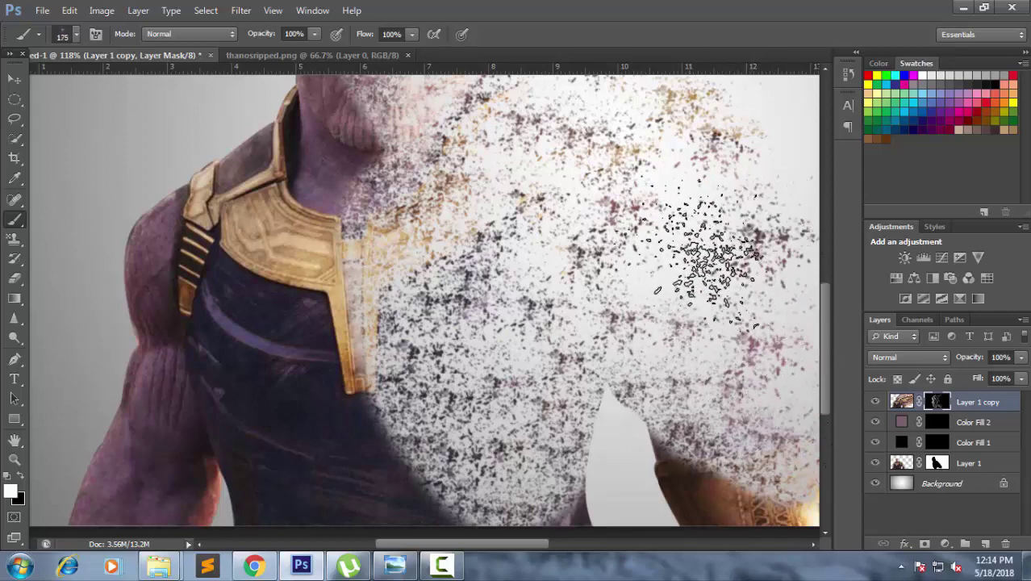
{"action": "key", "text": "bracketleft"}
{"action": "key", "text": "bracketleft"}
{"action": "key", "text": "bracketleft"}
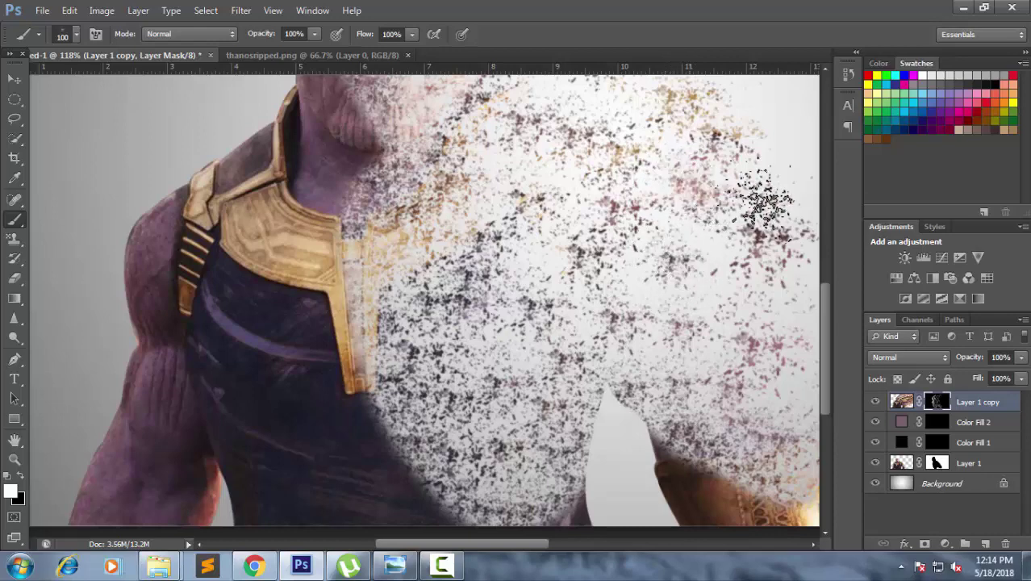
- Scatter particles far right of the head, then at size 200 add more near the top and right edges
{"action": "scroll", "coordinate": [766, 206], "scroll_direction": "up", "scroll_amount": 2}
{"action": "scroll", "coordinate": [786, 214], "scroll_direction": "up", "scroll_amount": 2}
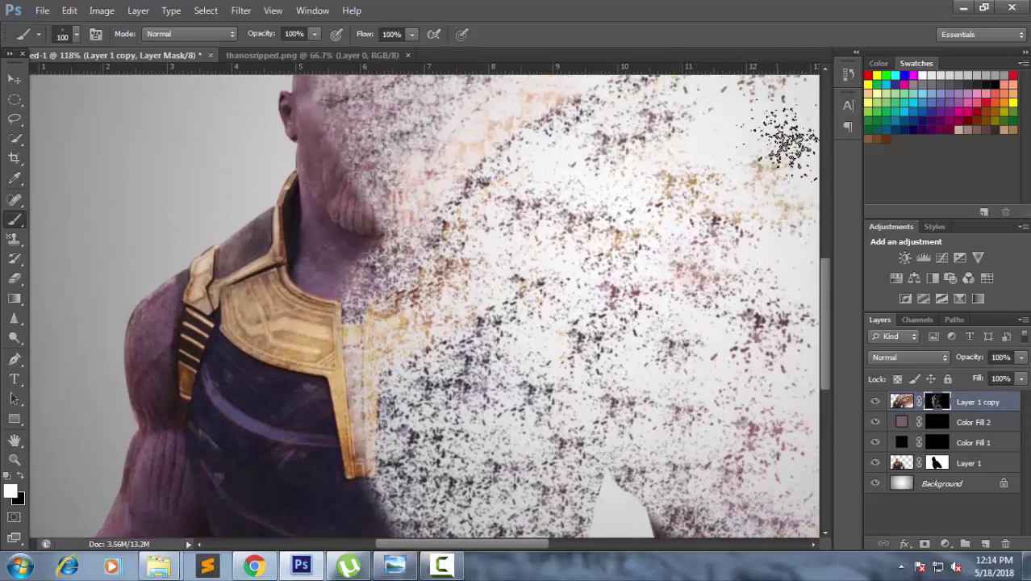
{"action": "scroll", "coordinate": [775, 178], "scroll_direction": "up", "scroll_amount": 2}
{"action": "scroll", "coordinate": [789, 209], "scroll_direction": "up", "scroll_amount": 1}
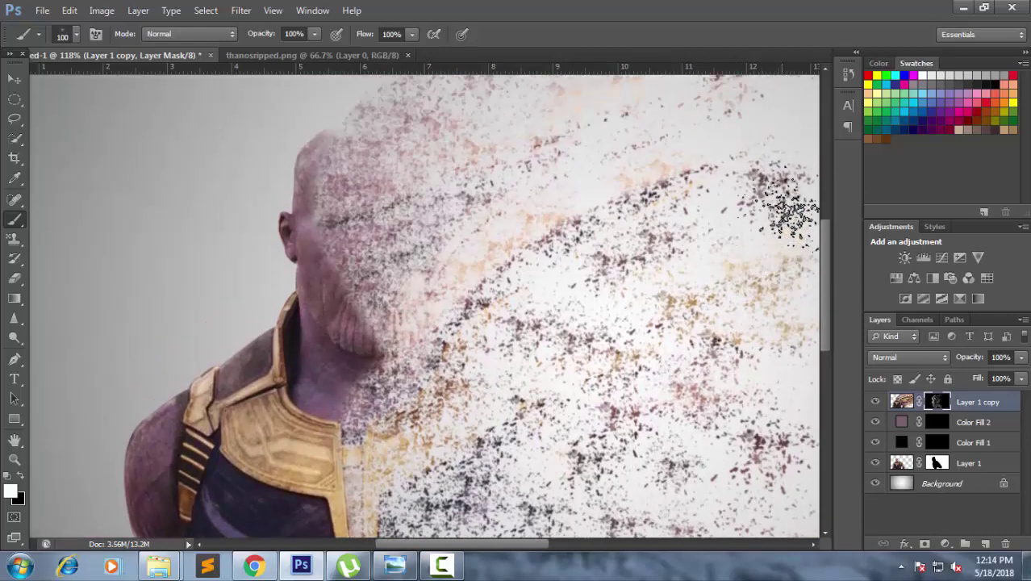
{"action": "scroll", "coordinate": [789, 186], "scroll_direction": "up", "scroll_amount": 1}
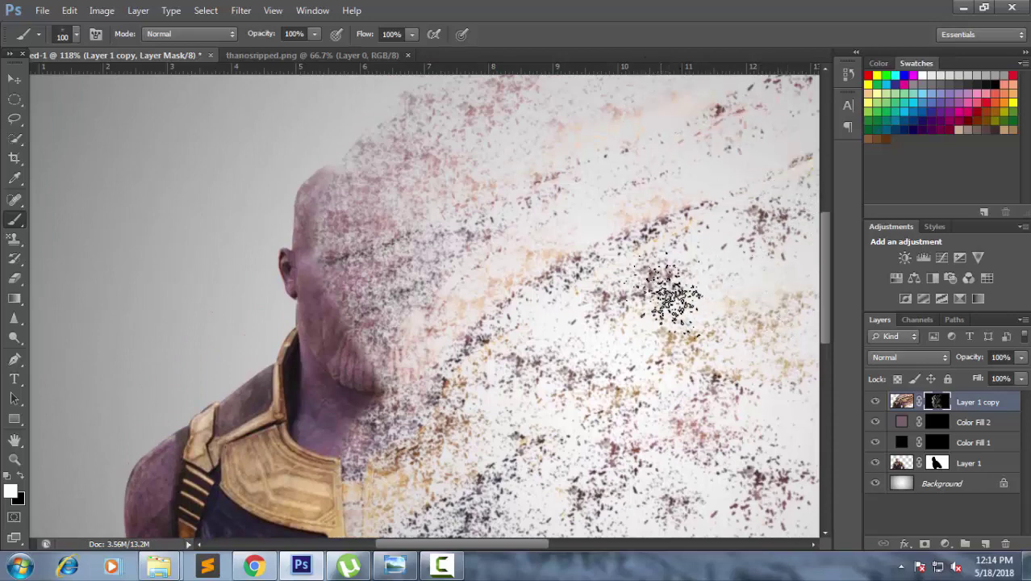
{"action": "scroll", "coordinate": [670, 295], "scroll_direction": "down", "scroll_amount": 2}
{"action": "scroll", "coordinate": [669, 305], "scroll_direction": "down", "scroll_amount": 2}
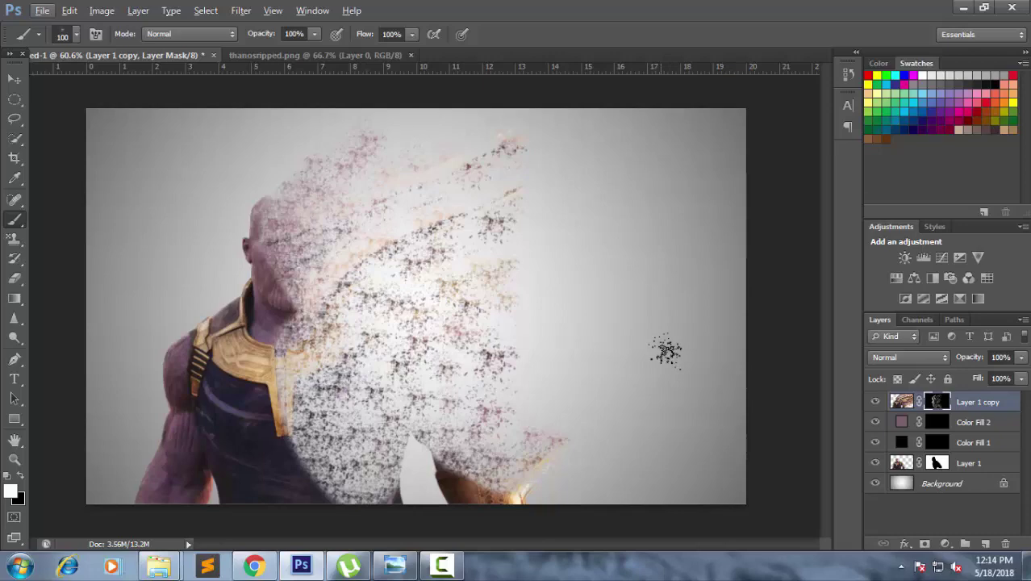
{"action": "scroll", "coordinate": [665, 343], "scroll_direction": "up", "scroll_amount": 1}
{"action": "scroll", "coordinate": [665, 350], "scroll_direction": "up", "scroll_amount": 1}
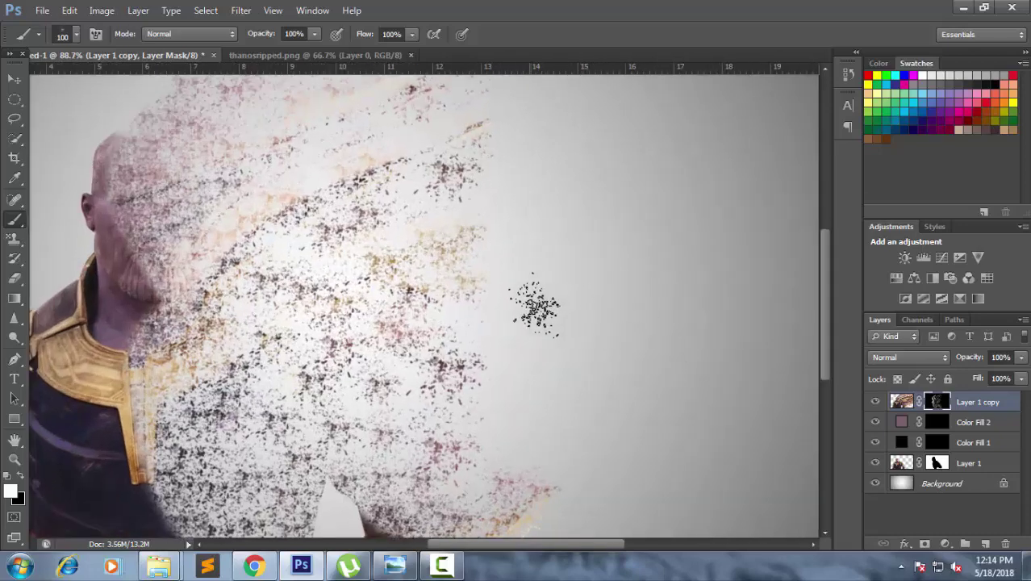
{"action": "mouse_move", "coordinate": [534, 306]}
{"action": "left_mouse_down"}
{"action": "mouse_move", "coordinate": [518, 310]}
{"action": "mouse_move", "coordinate": [551, 347]}
{"action": "left_mouse_up"}
{"action": "key", "text": "bracketright"}
{"action": "key", "text": "bracketright"}
{"action": "key", "text": "bracketright"}
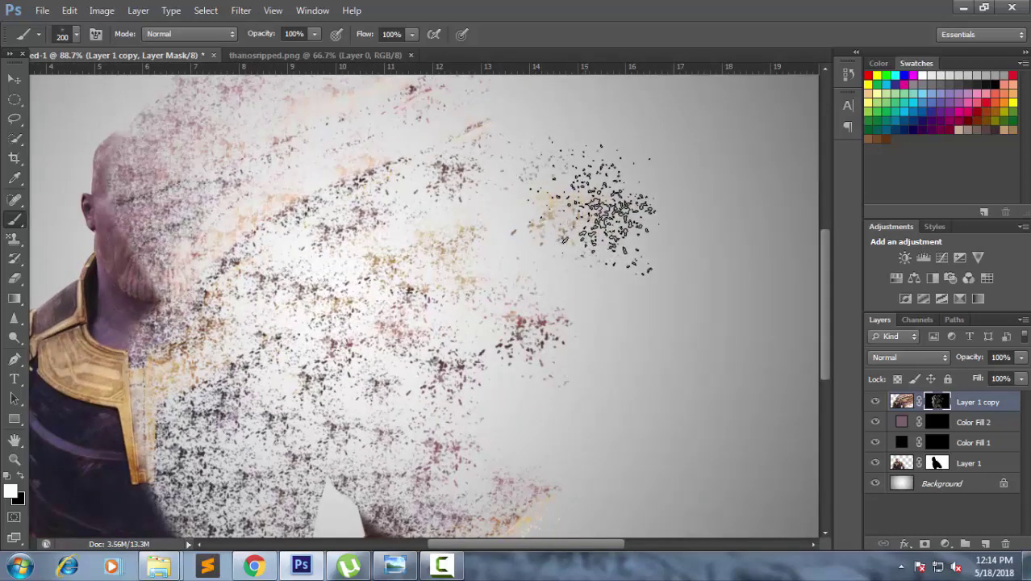
{"action": "mouse_move", "coordinate": [603, 277]}
{"action": "left_mouse_down"}
{"action": "mouse_move", "coordinate": [621, 104]}
{"action": "mouse_move", "coordinate": [702, 172]}
{"action": "mouse_move", "coordinate": [656, 234]}
{"action": "mouse_move", "coordinate": [667, 345]}
{"action": "mouse_move", "coordinate": [504, 448]}
{"action": "left_mouse_up"}
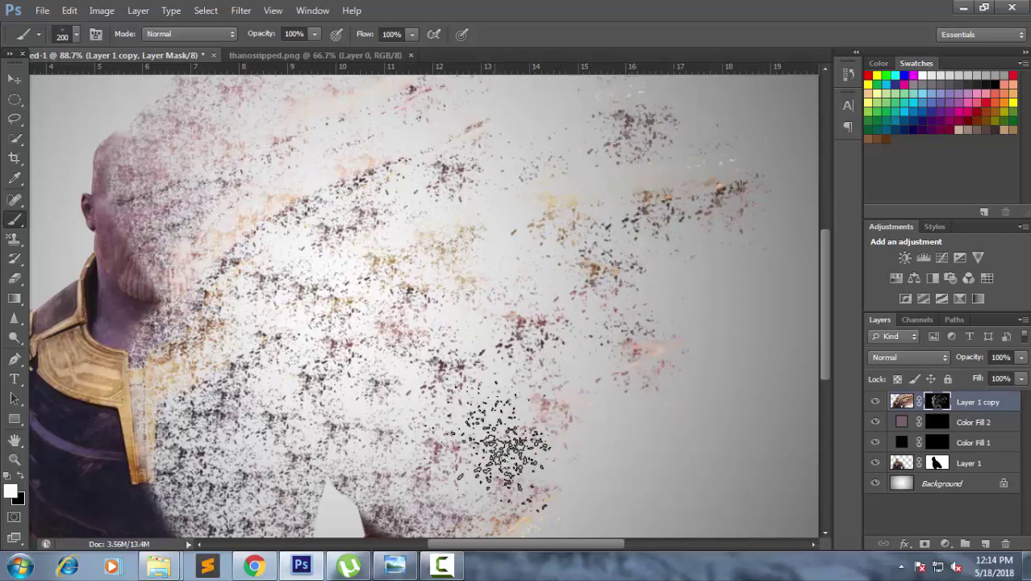
- Add more particles along the lower right trail and across the upper streaming trail
{"action": "scroll", "coordinate": [516, 448], "scroll_direction": "down", "scroll_amount": 2}
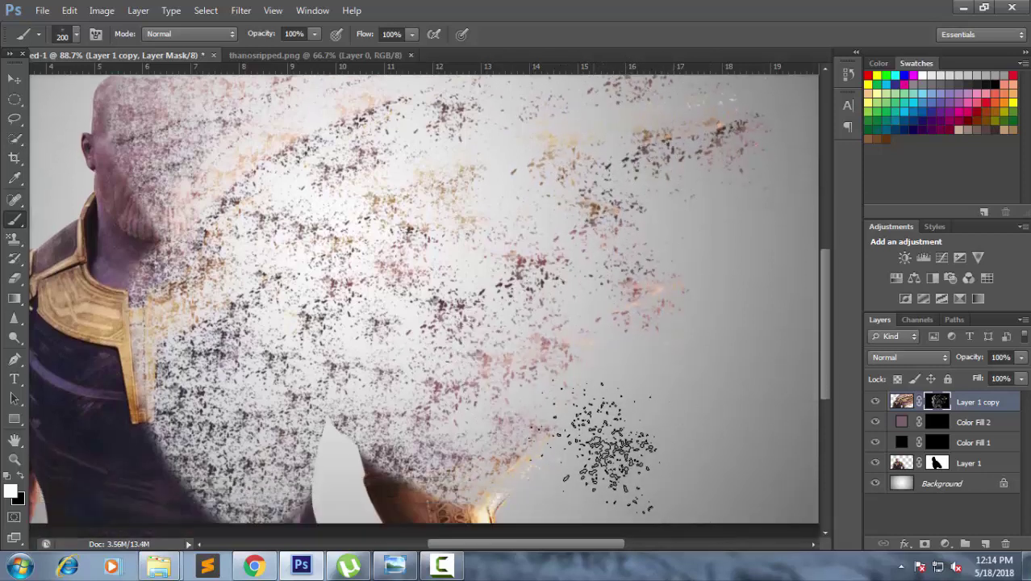
{"action": "mouse_move", "coordinate": [609, 448]}
{"action": "left_mouse_down"}
{"action": "mouse_move", "coordinate": [552, 494]}
{"action": "mouse_move", "coordinate": [540, 368]}
{"action": "mouse_move", "coordinate": [609, 368]}
{"action": "mouse_move", "coordinate": [642, 343]}
{"action": "left_mouse_up"}
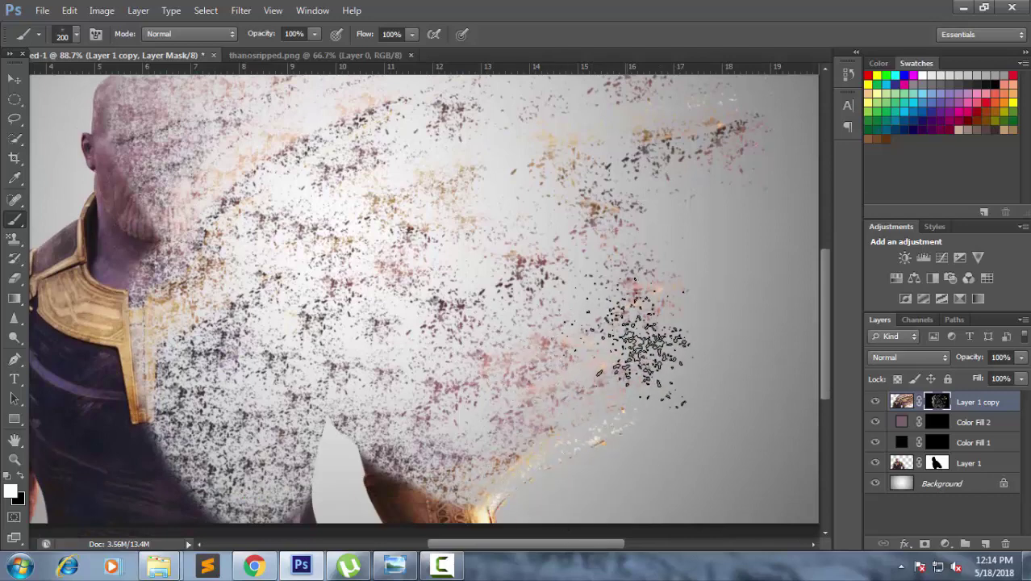
{"action": "scroll", "coordinate": [622, 314], "scroll_direction": "up", "scroll_amount": 2}
{"action": "scroll", "coordinate": [565, 266], "scroll_direction": "up", "scroll_amount": 2}
{"action": "scroll", "coordinate": [694, 202], "scroll_direction": "up", "scroll_amount": 1}
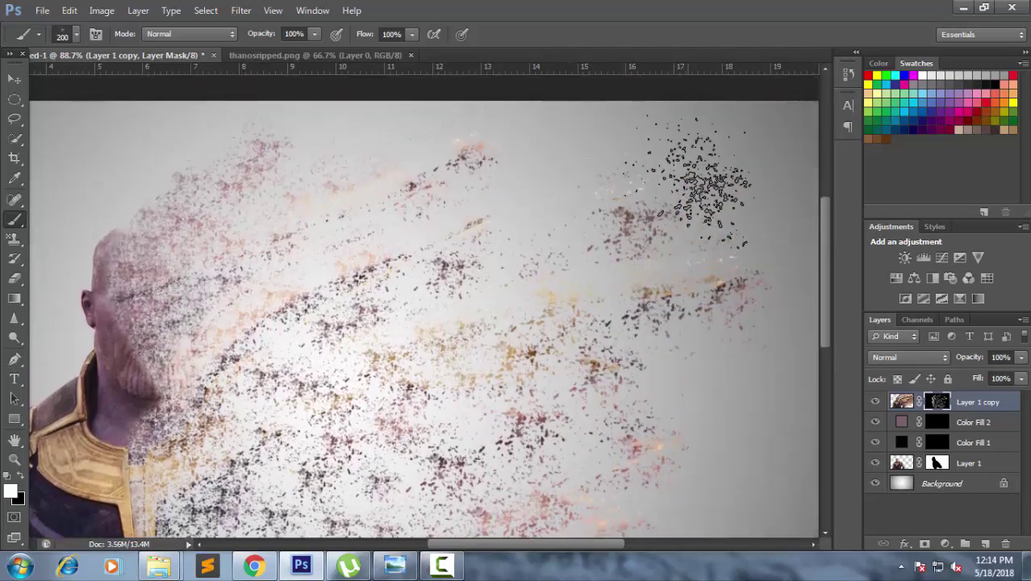
{"action": "mouse_move", "coordinate": [706, 181]}
{"action": "left_mouse_down"}
{"action": "mouse_move", "coordinate": [586, 149]}
{"action": "mouse_move", "coordinate": [609, 230]}
{"action": "mouse_move", "coordinate": [432, 137]}
{"action": "mouse_move", "coordinate": [323, 122]}
{"action": "mouse_move", "coordinate": [298, 208]}
{"action": "mouse_move", "coordinate": [287, 150]}
{"action": "mouse_move", "coordinate": [496, 209]}
{"action": "mouse_move", "coordinate": [480, 230]}
{"action": "mouse_move", "coordinate": [524, 173]}
{"action": "mouse_move", "coordinate": [694, 214]}
{"action": "left_mouse_up"}
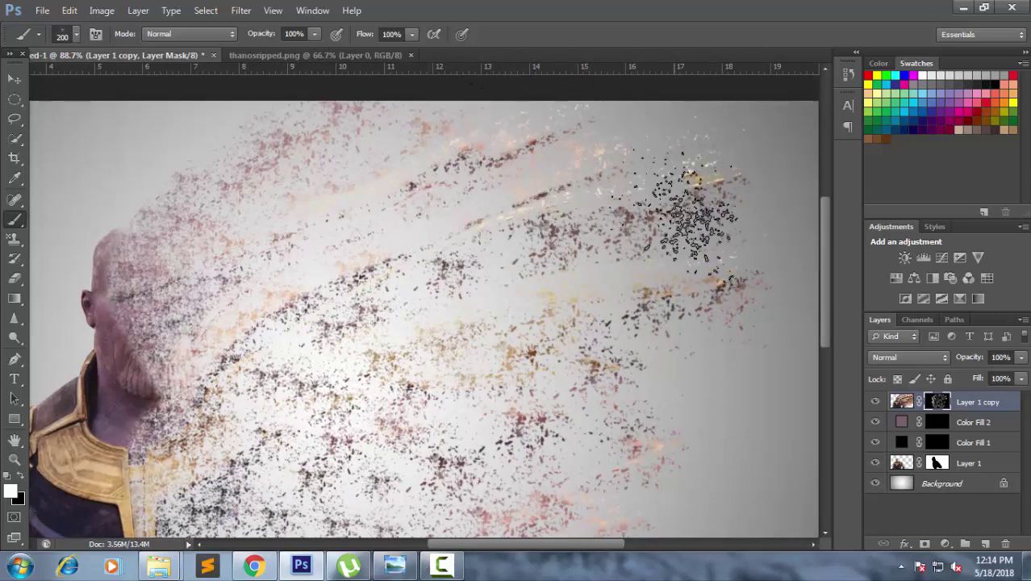
{"action": "scroll", "coordinate": [686, 216], "scroll_direction": "down", "scroll_amount": 2}
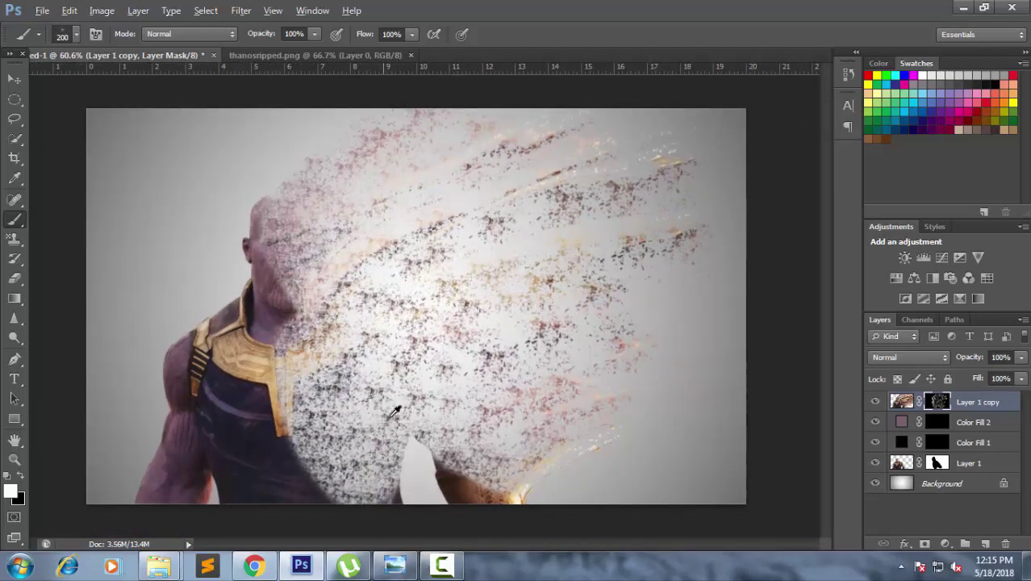
- Shrink the particle brush to 100, then 90, for finer dispersion along the face and chest edges
{"action": "scroll", "coordinate": [400, 418], "scroll_direction": "up", "scroll_amount": 2}
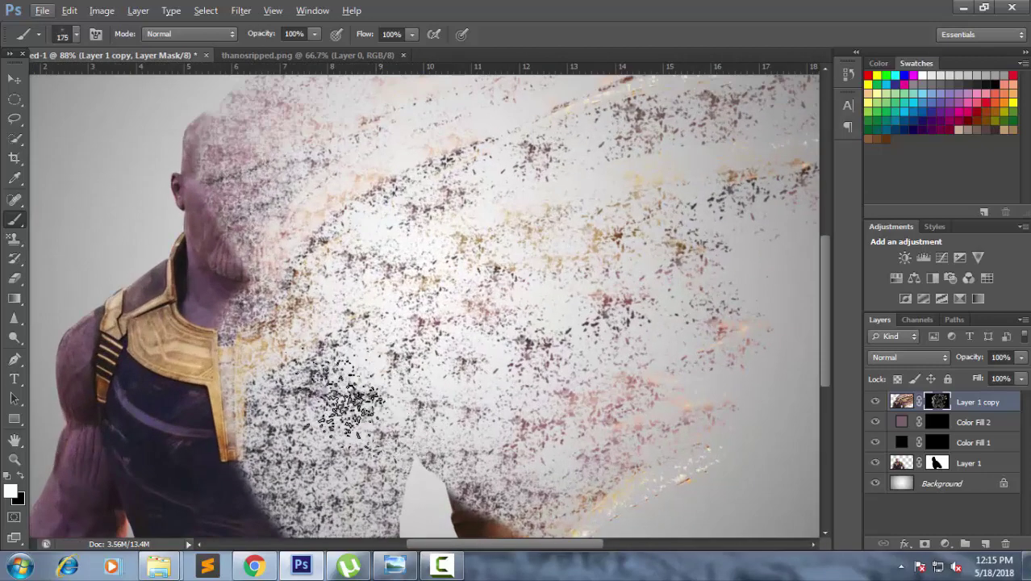
{"action": "key", "text": "bracketleft"}
{"action": "key", "text": "bracketleft"}
{"action": "key", "text": "bracketleft"}
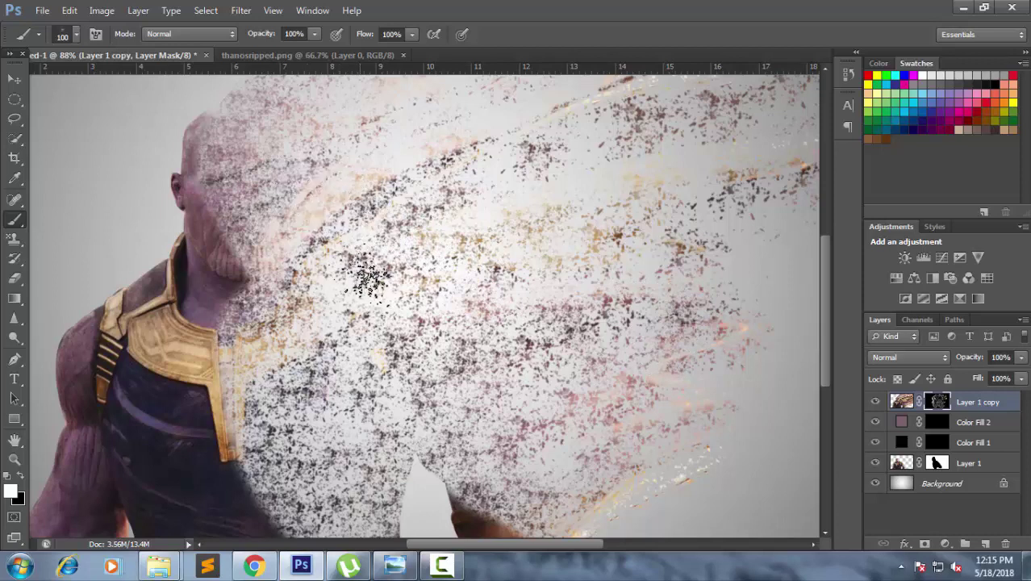
{"action": "key", "text": "bracketleft"}
{"action": "scroll", "coordinate": [367, 274], "scroll_direction": "up", "scroll_amount": 1}
{"action": "scroll", "coordinate": [368, 274], "scroll_direction": "up", "scroll_amount": 1}
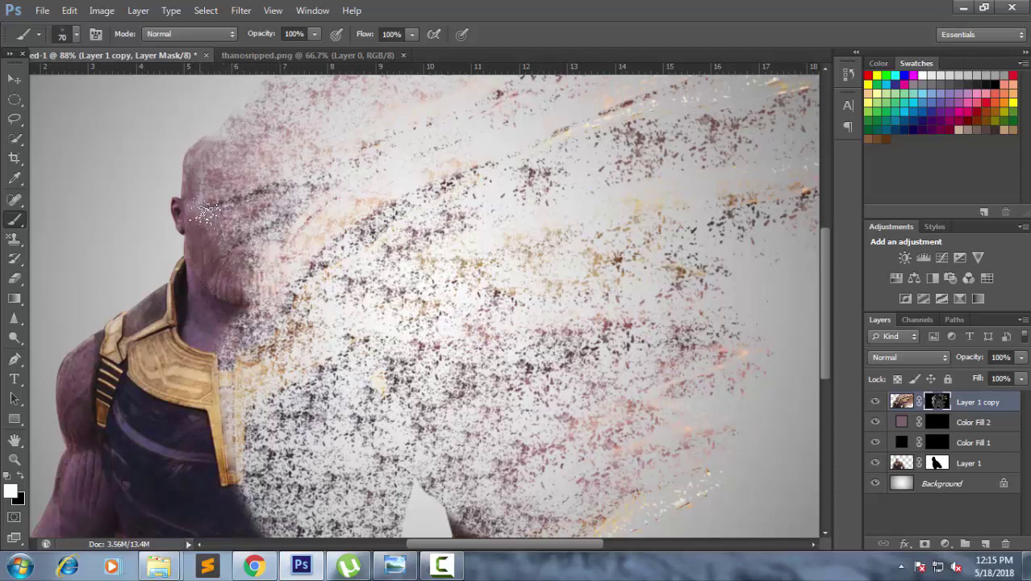
{"action": "scroll", "coordinate": [250, 347], "scroll_direction": "down", "scroll_amount": 2}
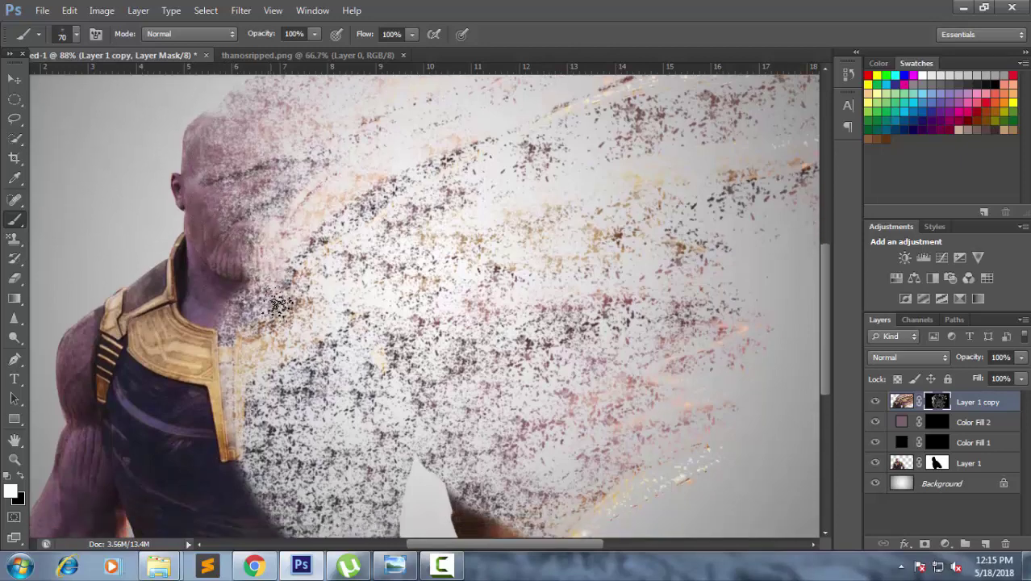
{"action": "scroll", "coordinate": [283, 326], "scroll_direction": "up", "scroll_amount": 3}
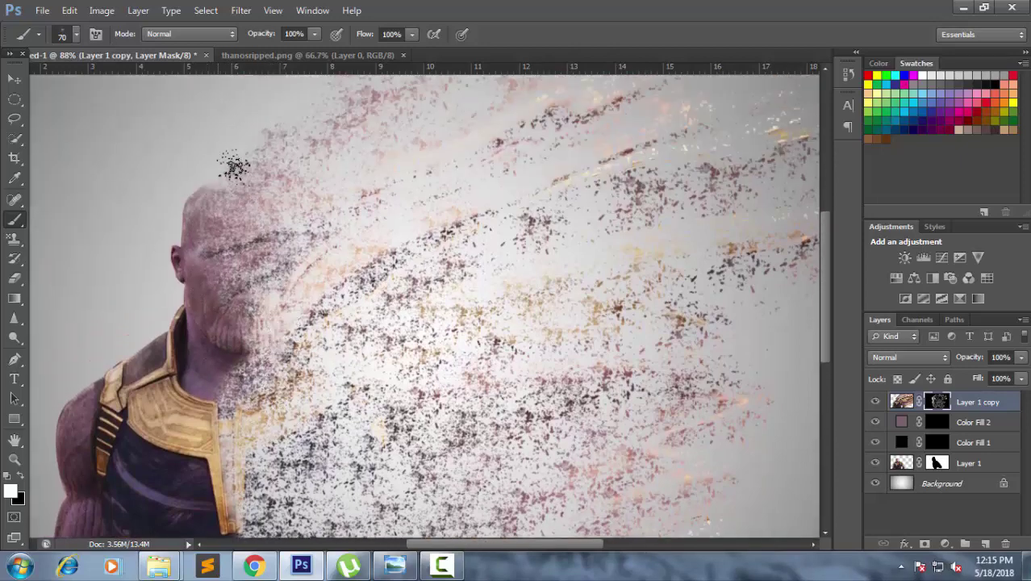
{"action": "scroll", "coordinate": [321, 279], "scroll_direction": "down", "scroll_amount": 3}
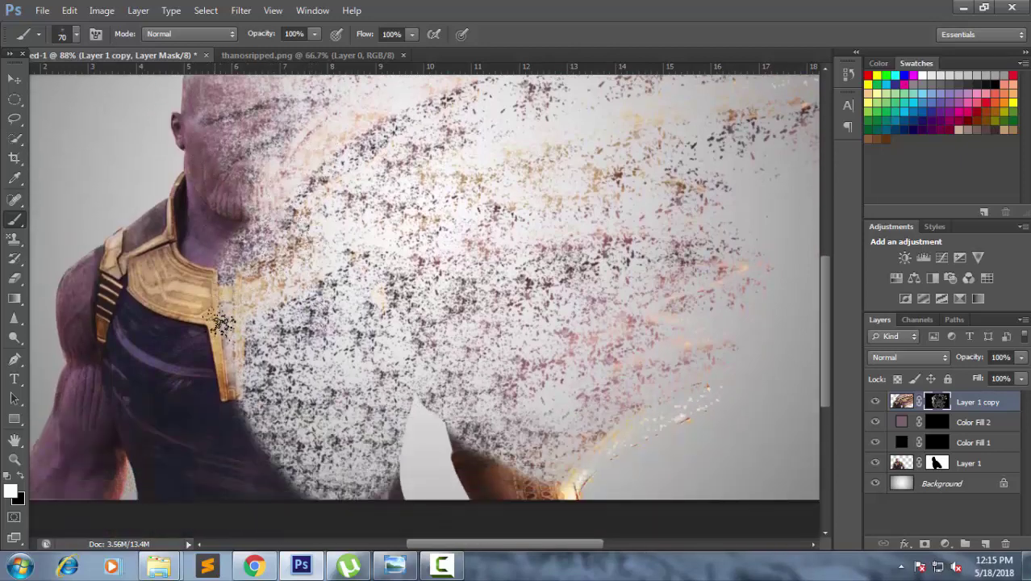
{"action": "scroll", "coordinate": [252, 382], "scroll_direction": "down", "scroll_amount": 1}
{"action": "scroll", "coordinate": [257, 384], "scroll_direction": "down", "scroll_amount": 2}
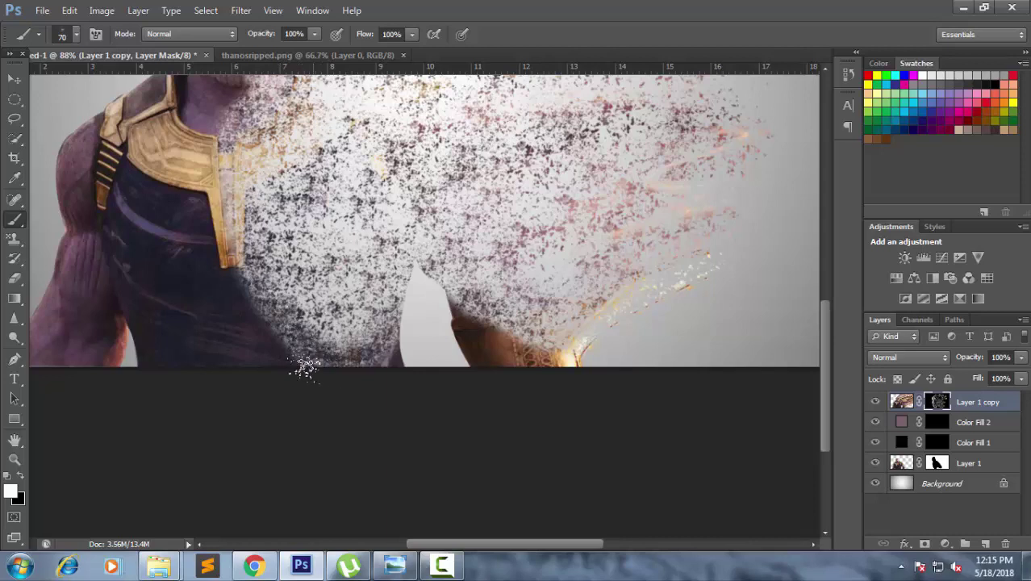
{"action": "scroll", "coordinate": [262, 298], "scroll_direction": "up", "scroll_amount": 2}
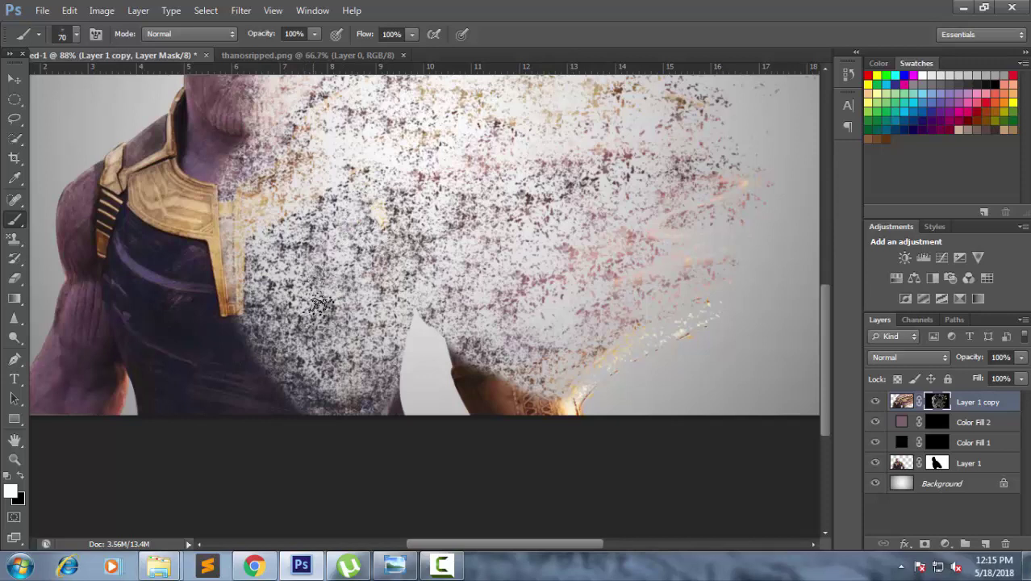
{"action": "scroll", "coordinate": [325, 221], "scroll_direction": "up", "scroll_amount": 2}
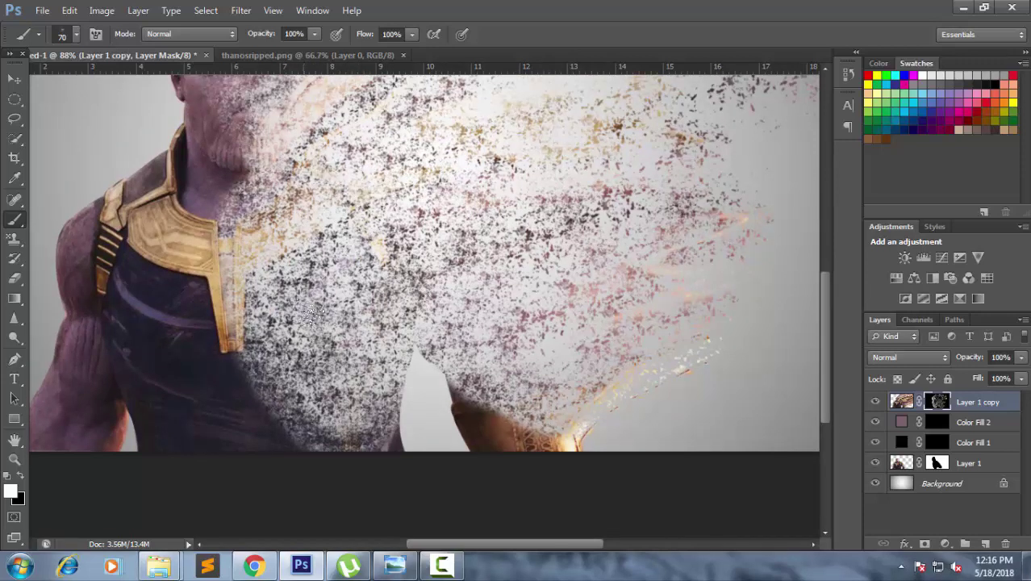
{"action": "scroll", "coordinate": [440, 291], "scroll_direction": "down", "scroll_amount": 3}
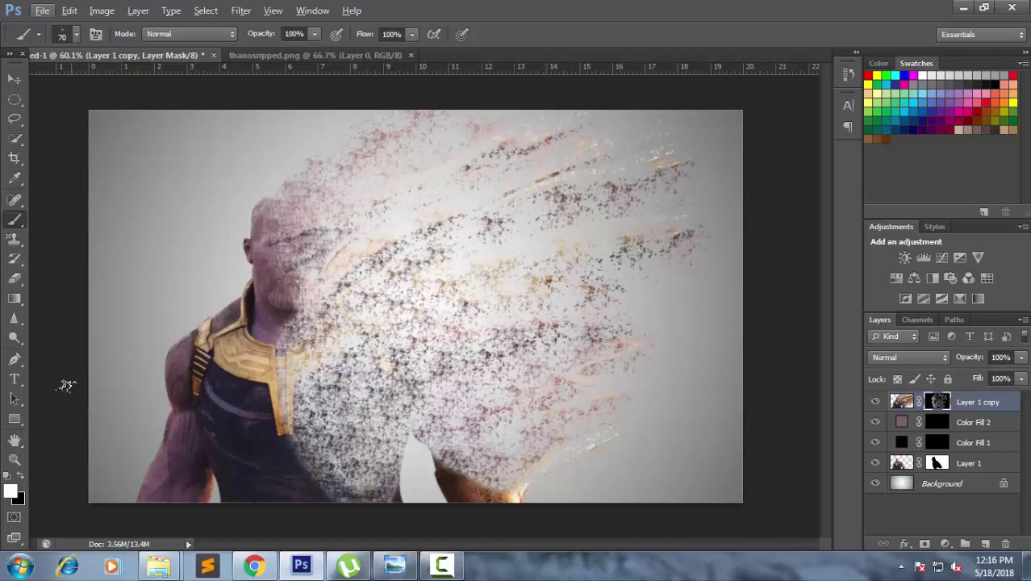
- On the Background layer, paint particle specks over and above the top of Thanos's head
{"action": "left_click", "coordinate": [901, 485]}
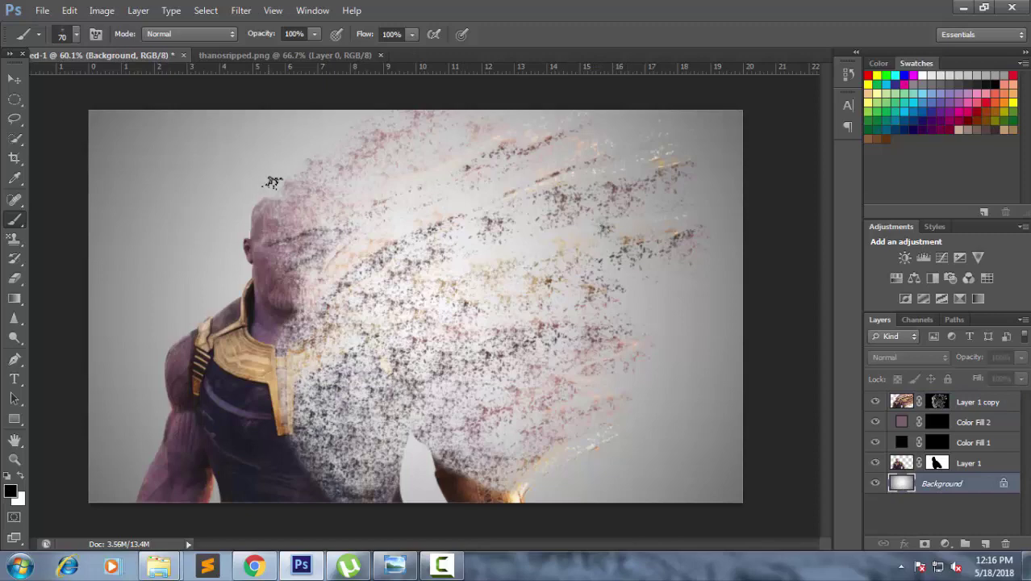
{"action": "scroll", "coordinate": [273, 181], "scroll_direction": "up", "scroll_amount": 1}
{"action": "scroll", "coordinate": [266, 190], "scroll_direction": "up", "scroll_amount": 1}
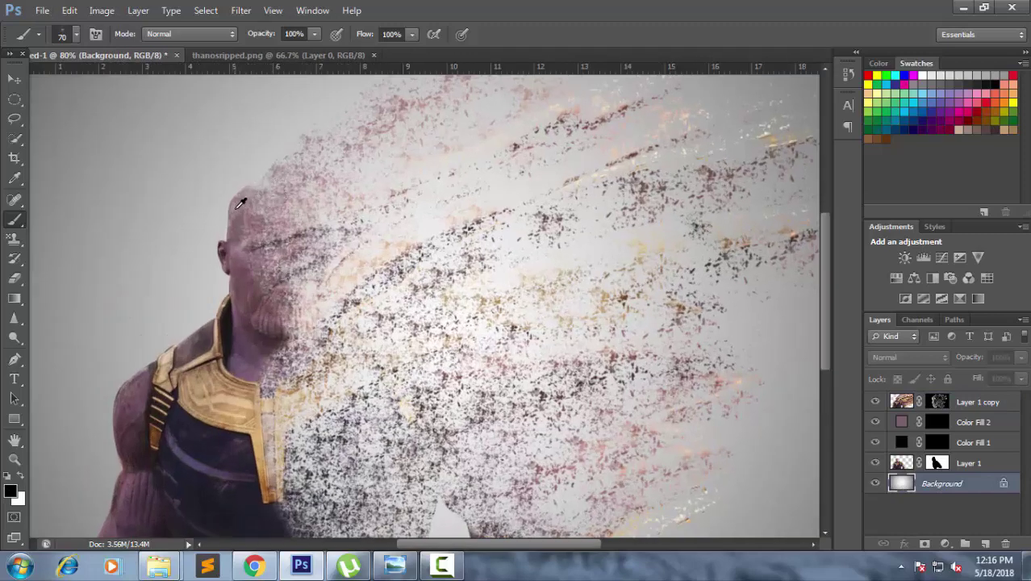
{"action": "mouse_move", "coordinate": [239, 203]}
{"action": "left_mouse_down"}
{"action": "mouse_move", "coordinate": [253, 168]}
{"action": "mouse_move", "coordinate": [266, 174]}
{"action": "left_mouse_up"}
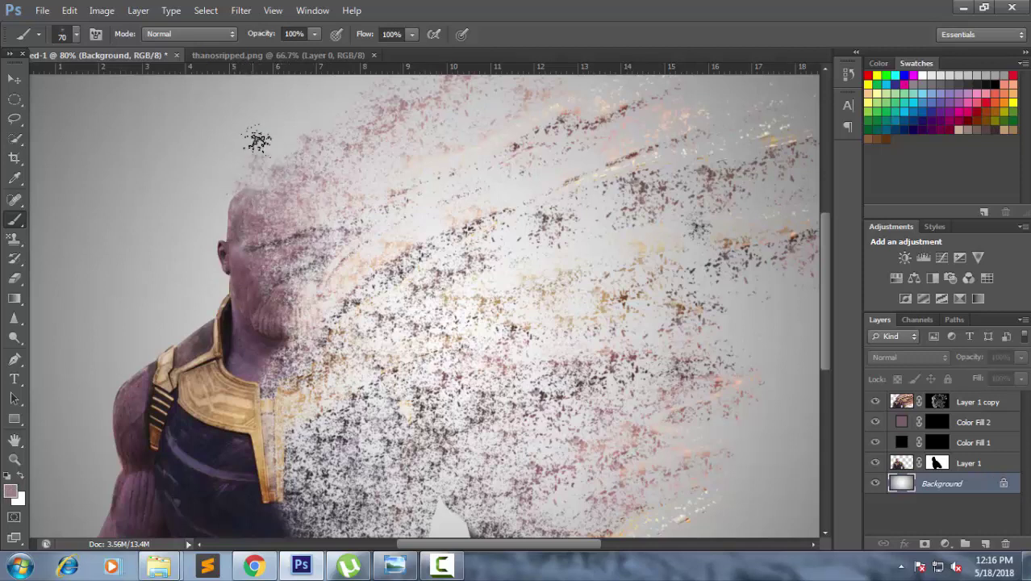
{"action": "left_click_drag", "start_coordinate": [273, 150], "coordinate": [332, 127]}
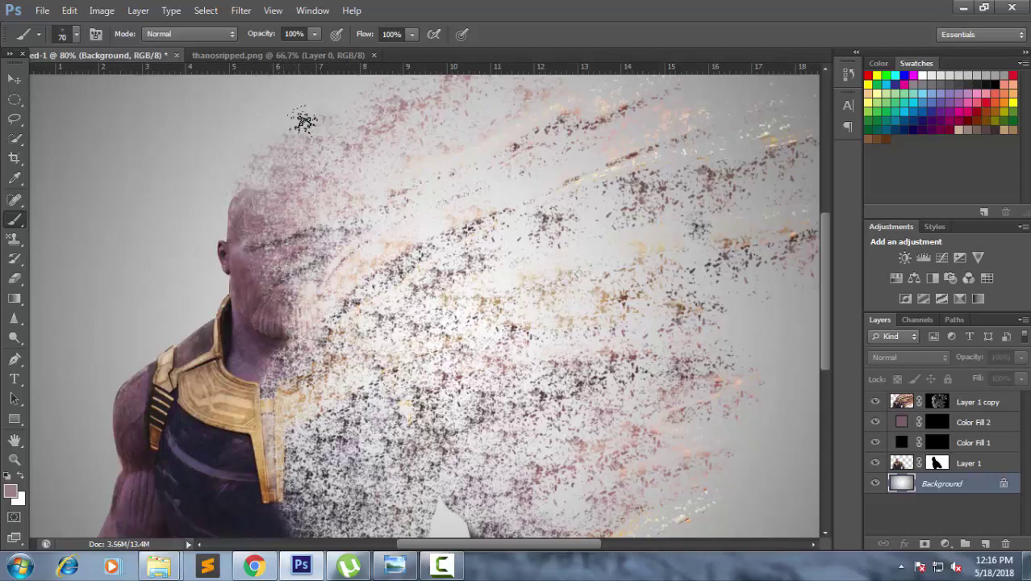
{"action": "scroll", "coordinate": [399, 193], "scroll_direction": "down", "scroll_amount": 2}
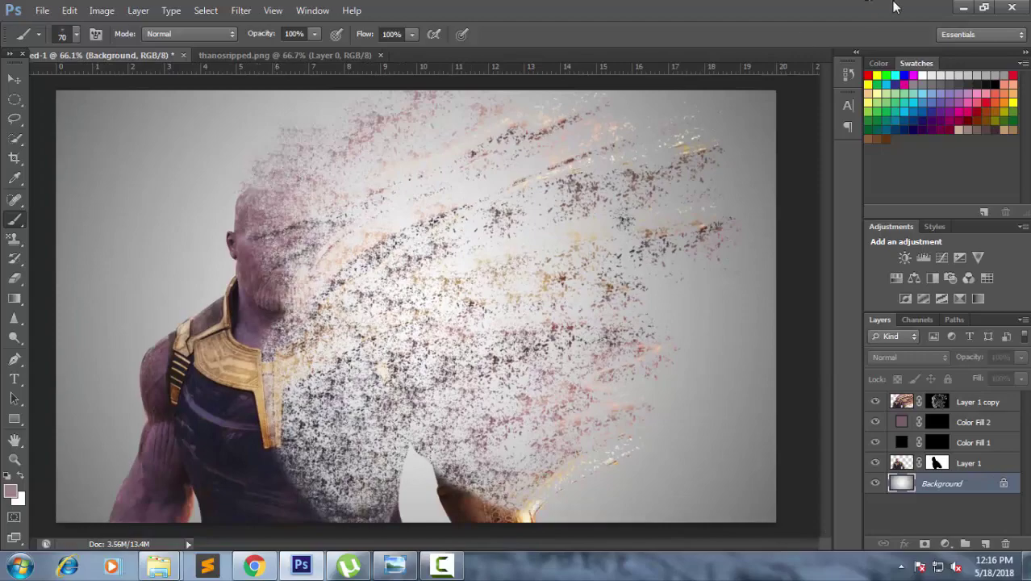
{"action": "left_click", "coordinate": [957, 8]}
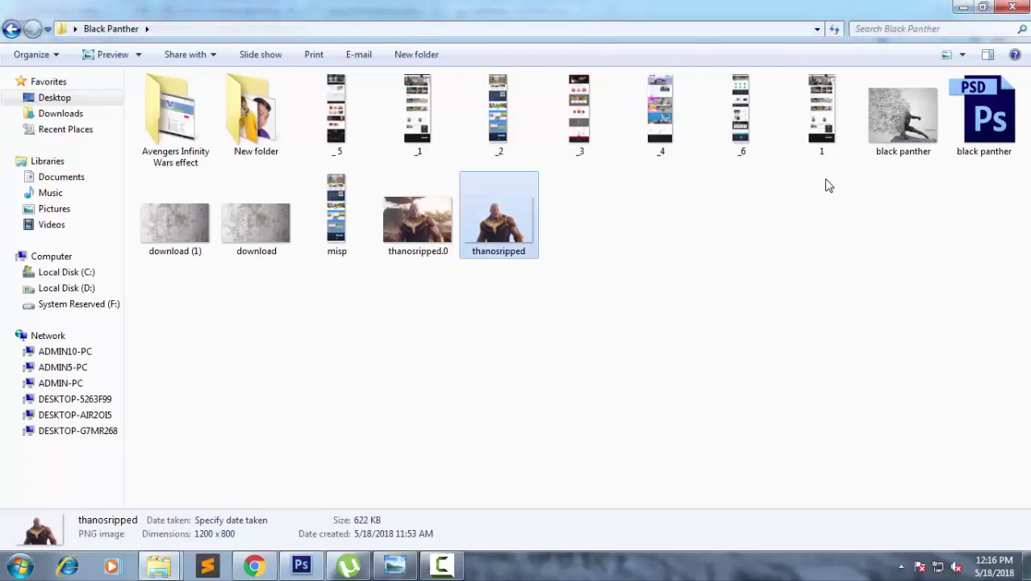
{"action": "left_click", "coordinate": [838, 147]}
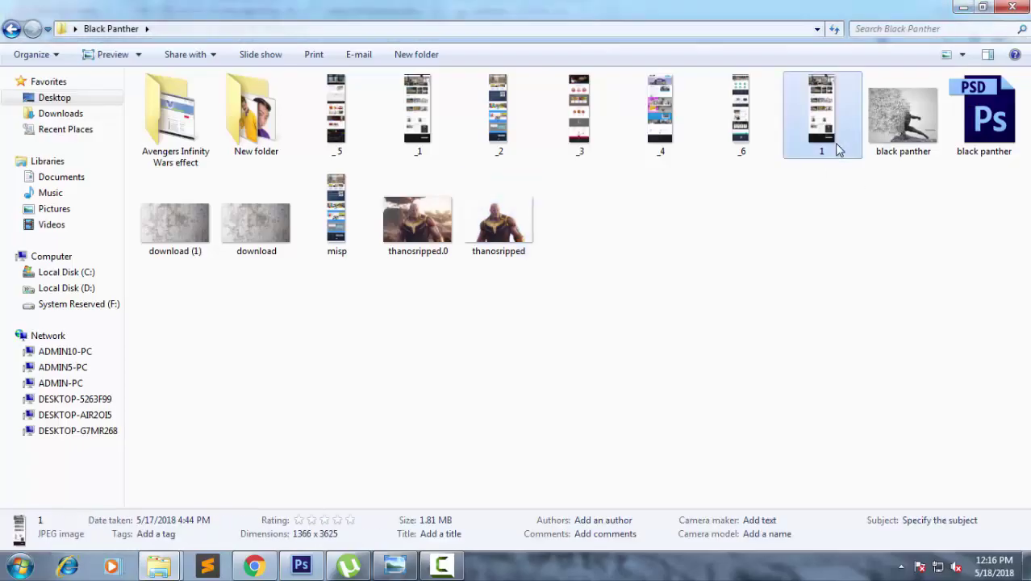
{"action": "left_click", "coordinate": [958, 8]}
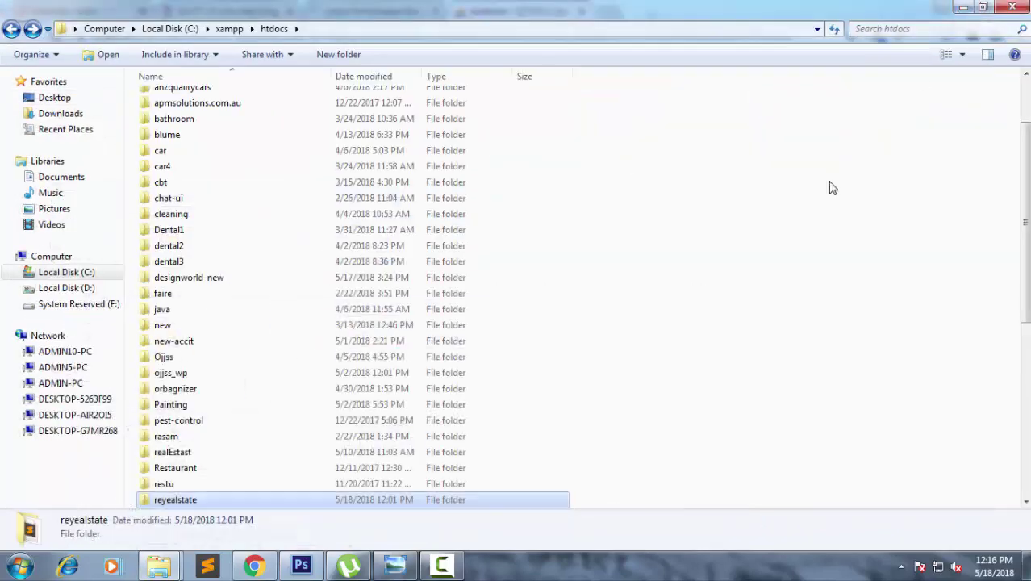
{"action": "left_click", "coordinate": [301, 565]}
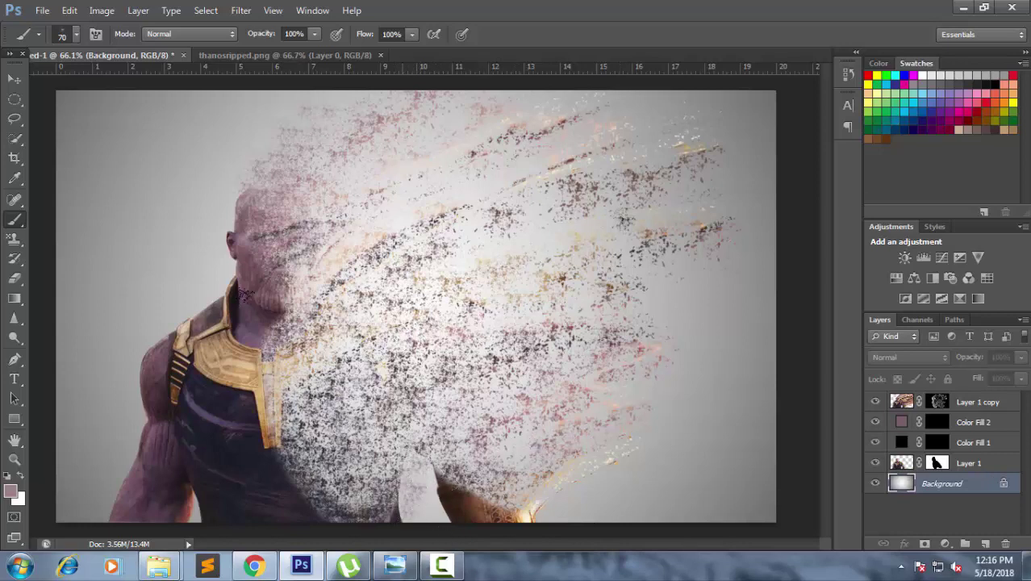
{"action": "left_click", "coordinate": [940, 465]}
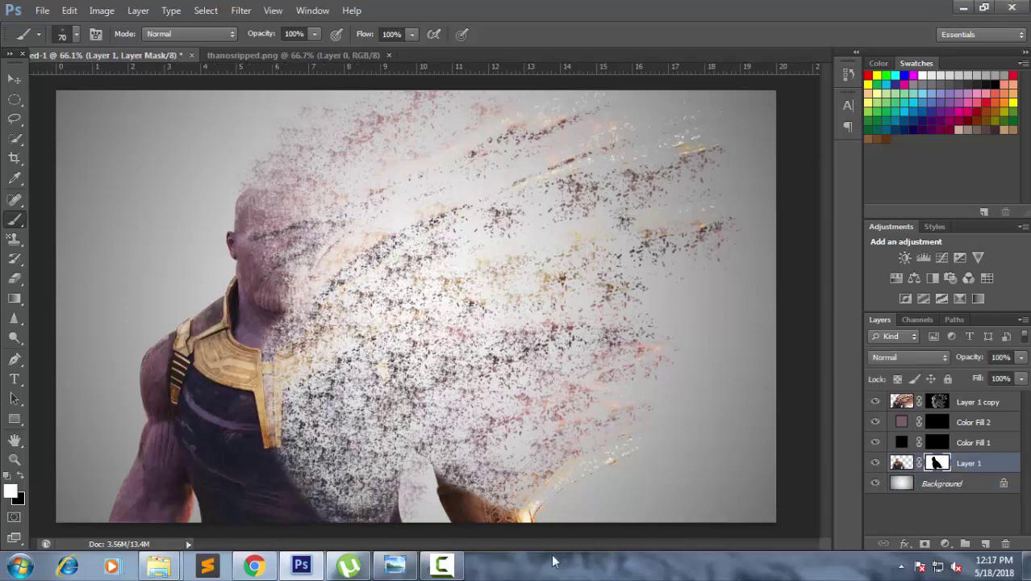
{"action": "left_click", "coordinate": [456, 570]}
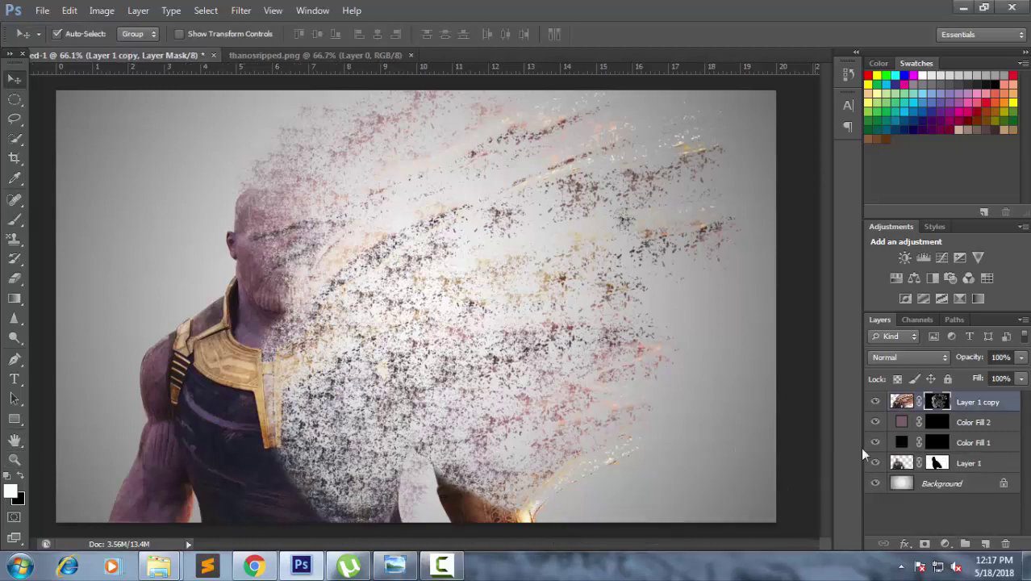
{"action": "left_click", "coordinate": [14, 218]}
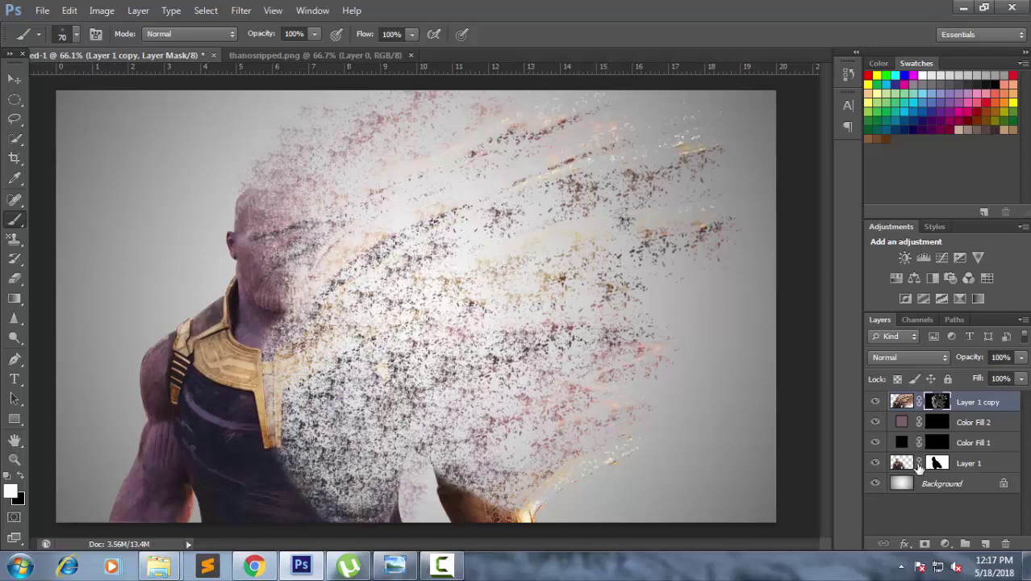
{"action": "left_click", "coordinate": [901, 481]}
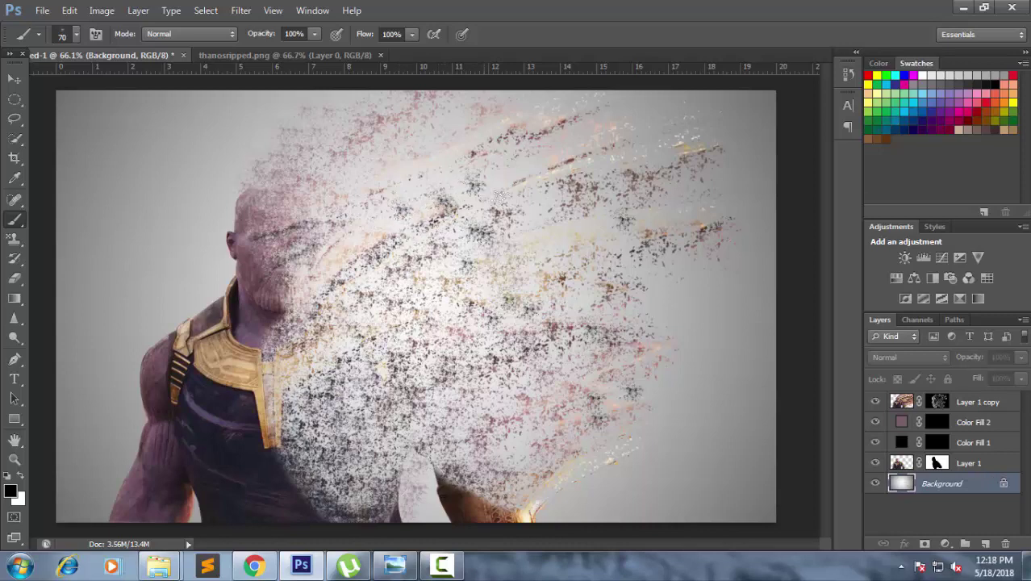
- With brush size 175 and 68% opacity, paint dark particle clusters along the upper and lower-right trail
{"action": "key", "text": "bracketright"}
{"action": "key", "text": "bracketright"}
{"action": "key", "text": "bracketright"}
{"action": "left_click_drag", "start_coordinate": [472, 184], "coordinate": [492, 187]}
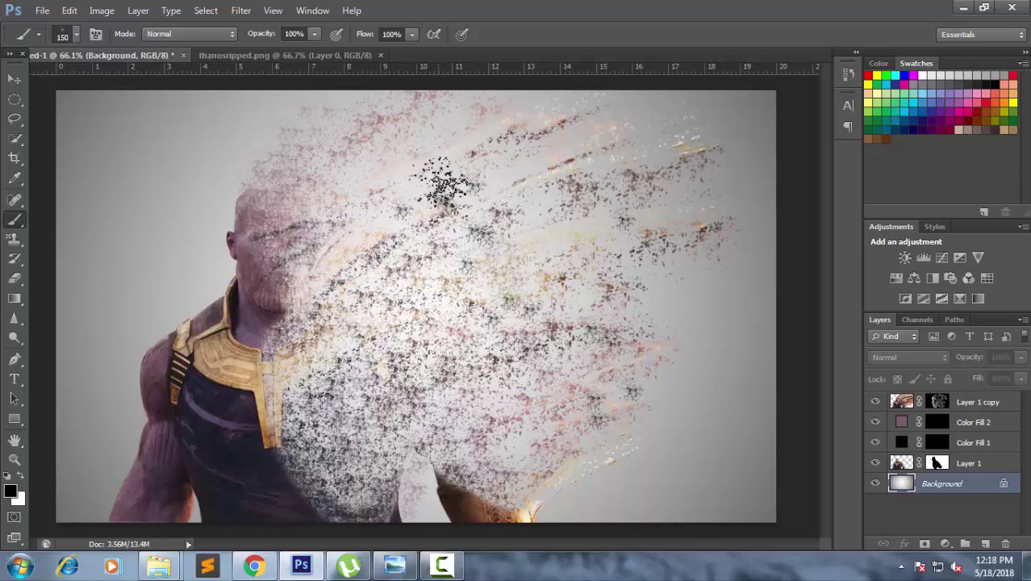
{"action": "left_click", "coordinate": [963, 8]}
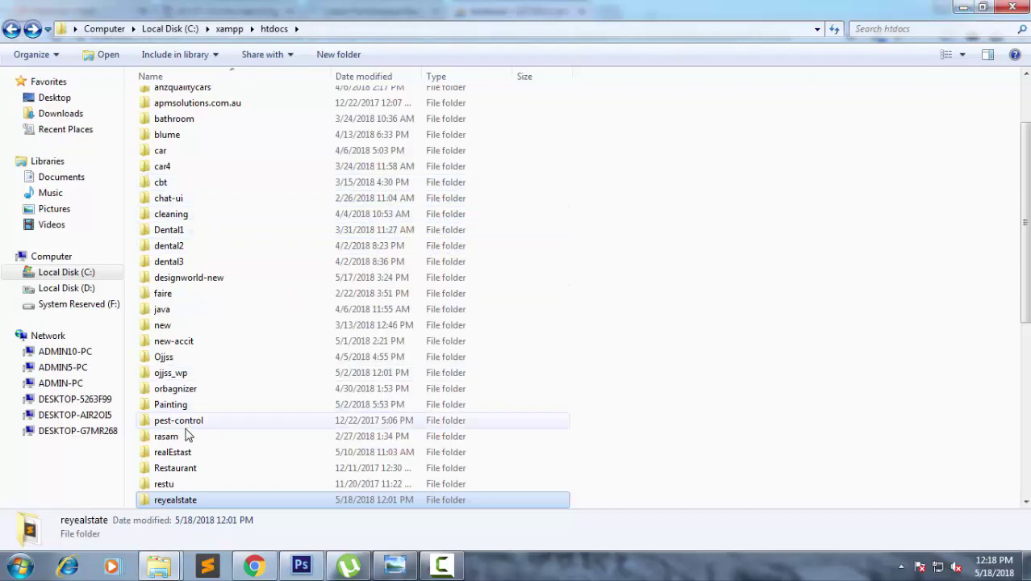
{"action": "left_click", "coordinate": [303, 568]}
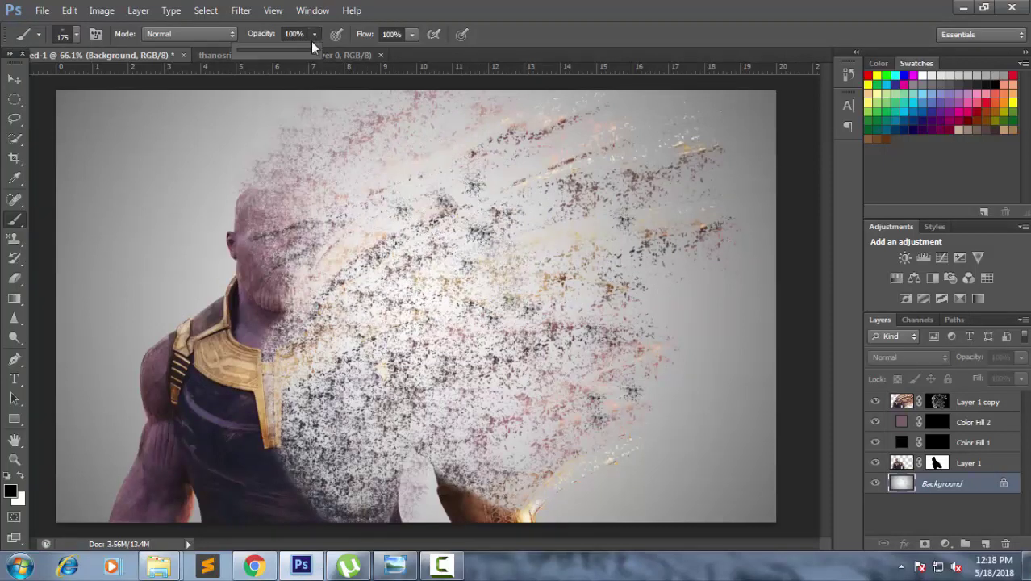
{"action": "left_click_drag", "start_coordinate": [288, 51], "coordinate": [296, 51]}
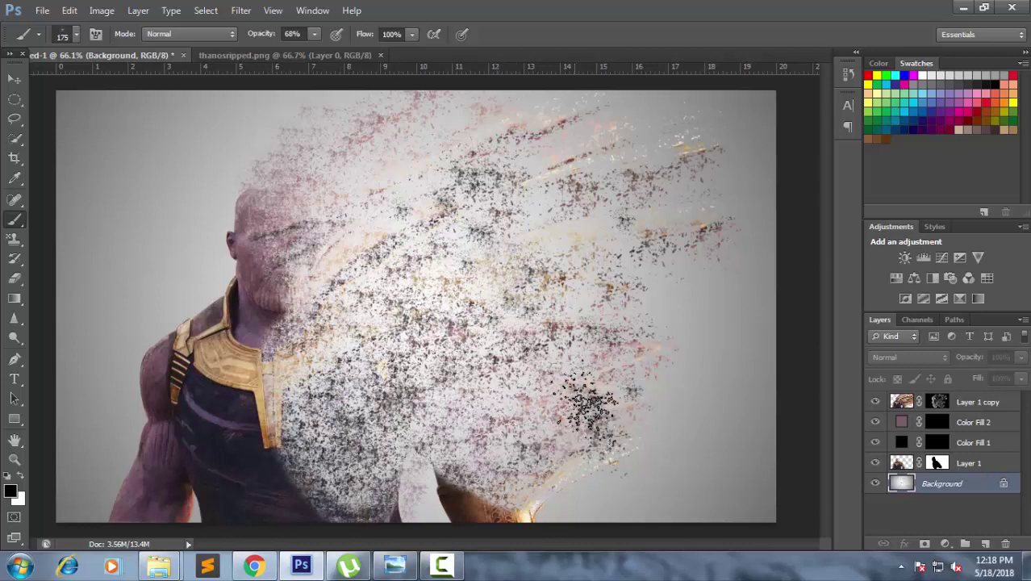
{"action": "mouse_move", "coordinate": [702, 282]}
{"action": "left_mouse_down"}
{"action": "mouse_move", "coordinate": [739, 181]}
{"action": "mouse_move", "coordinate": [618, 173]}
{"action": "left_mouse_up"}
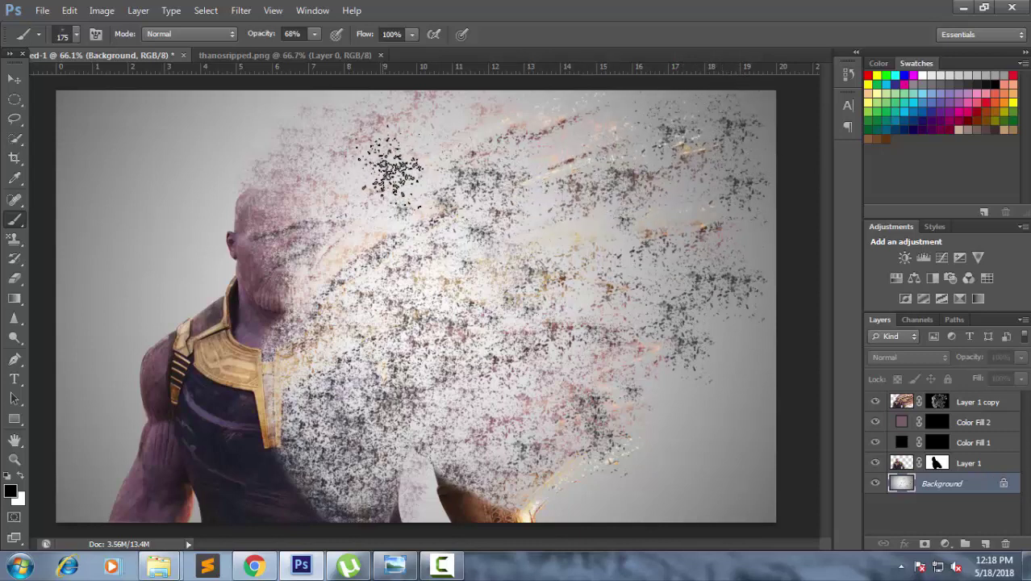
{"action": "mouse_move", "coordinate": [395, 153]}
{"action": "left_mouse_down"}
{"action": "mouse_move", "coordinate": [597, 136]}
{"action": "mouse_move", "coordinate": [478, 242]}
{"action": "left_mouse_up"}
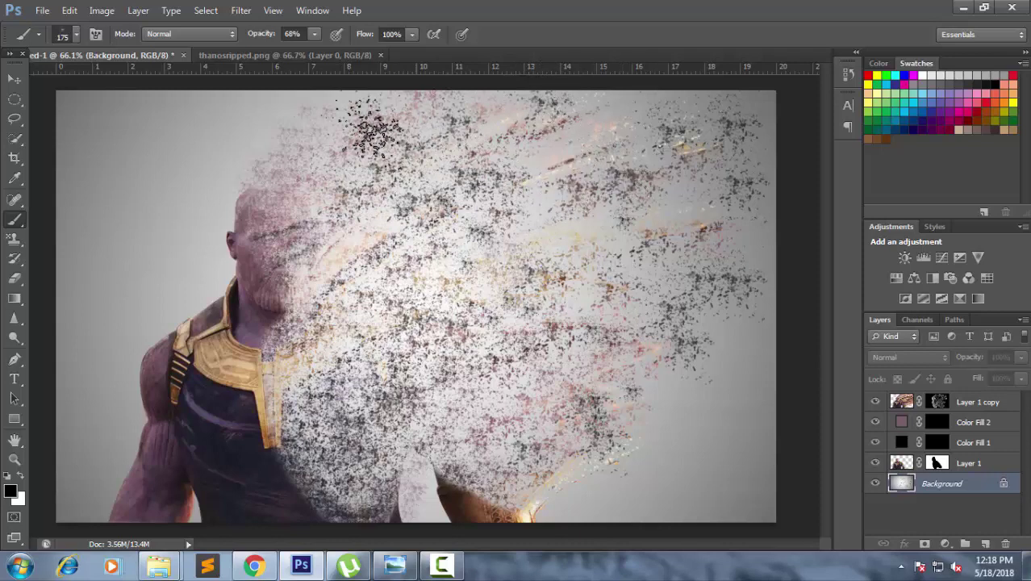
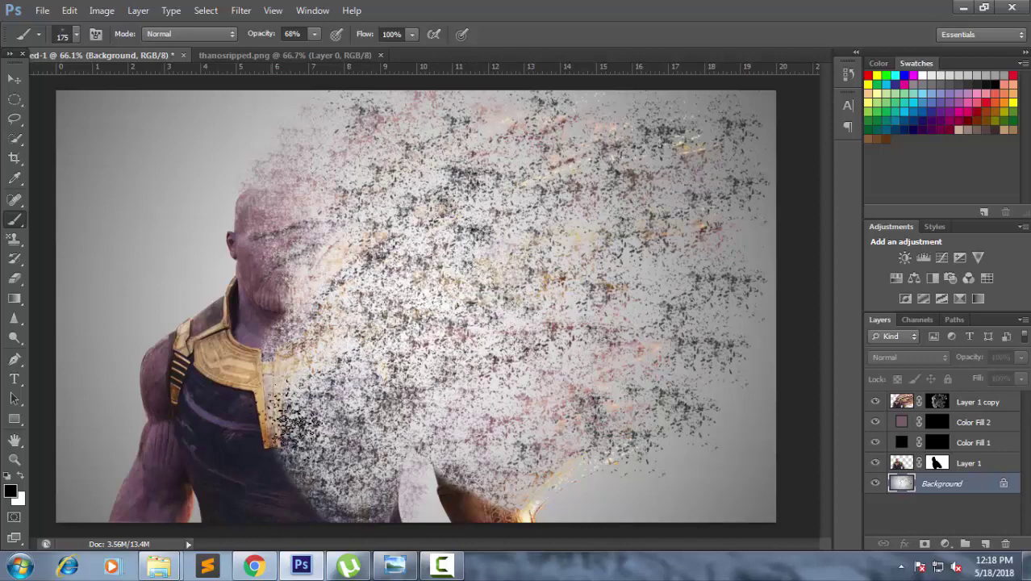
- Shrink the brush to size 70 and paint more particles off the top of Thanos's head
{"action": "scroll", "coordinate": [383, 391], "scroll_direction": "down", "scroll_amount": 2}
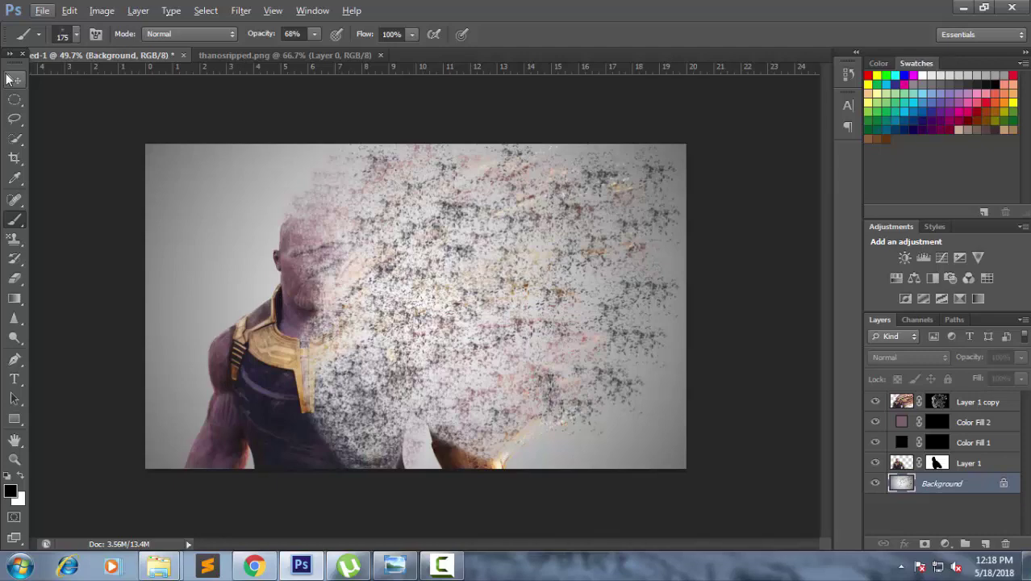
{"action": "left_click", "coordinate": [10, 80]}
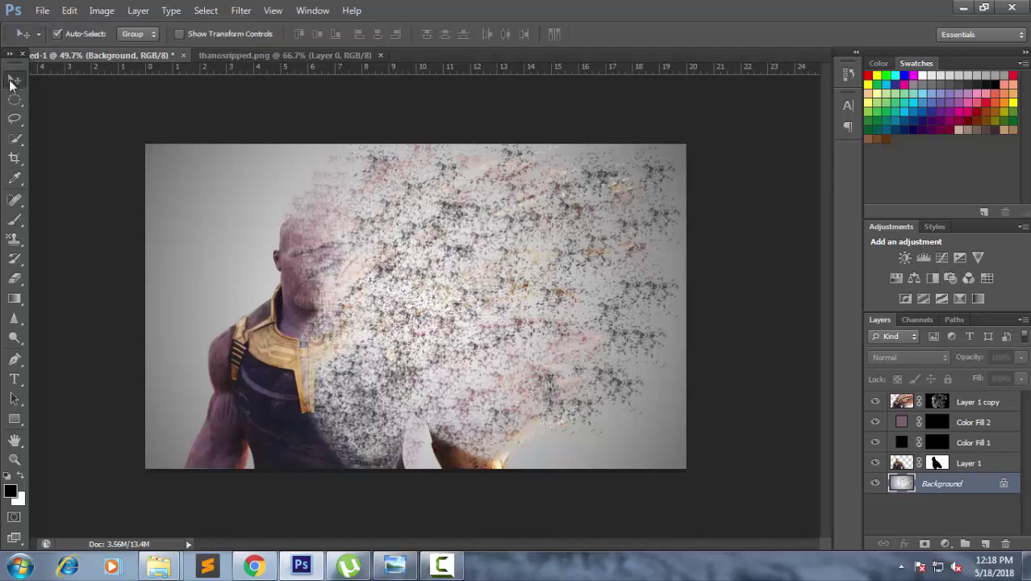
{"action": "left_click", "coordinate": [15, 219]}
{"action": "scroll", "coordinate": [290, 234], "scroll_direction": "up", "scroll_amount": 3}
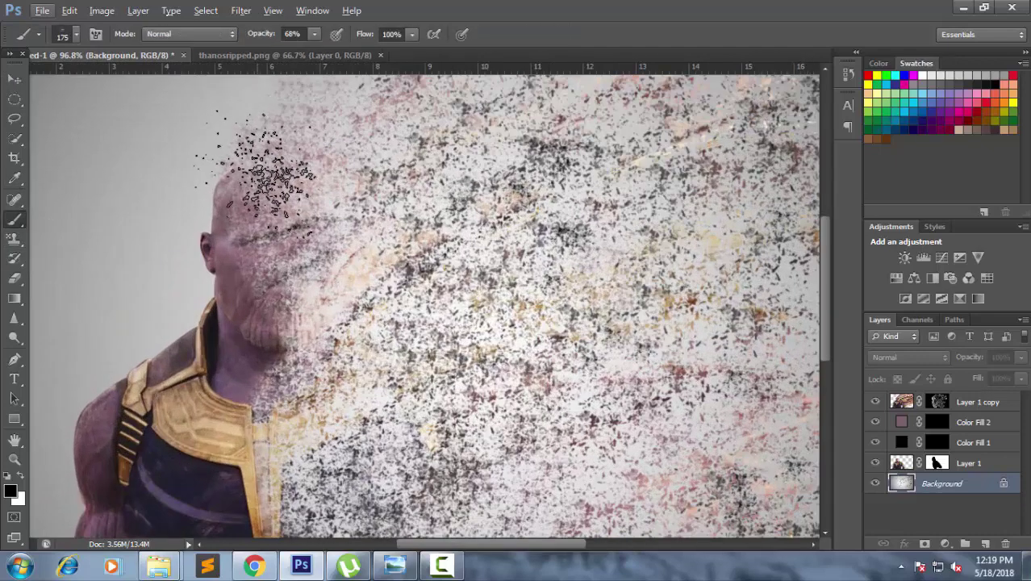
{"action": "key", "text": "bracketleft"}
{"action": "key", "text": "bracketleft"}
{"action": "key", "text": "bracketleft"}
{"action": "key", "text": "bracketleft"}
{"action": "key", "text": "bracketleft"}
{"action": "key", "text": "bracketleft"}
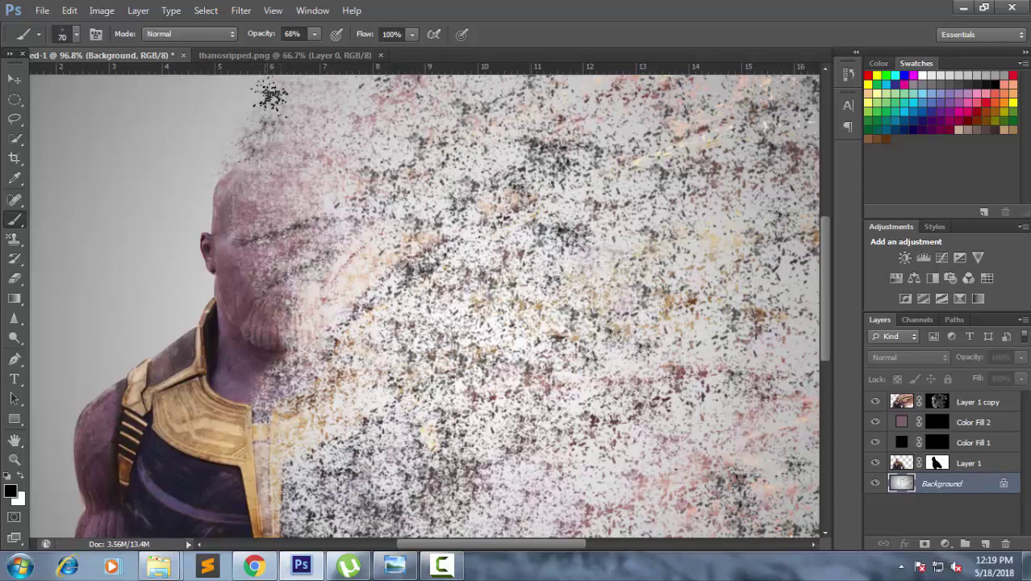
{"action": "left_click_drag", "start_coordinate": [270, 95], "coordinate": [329, 147]}
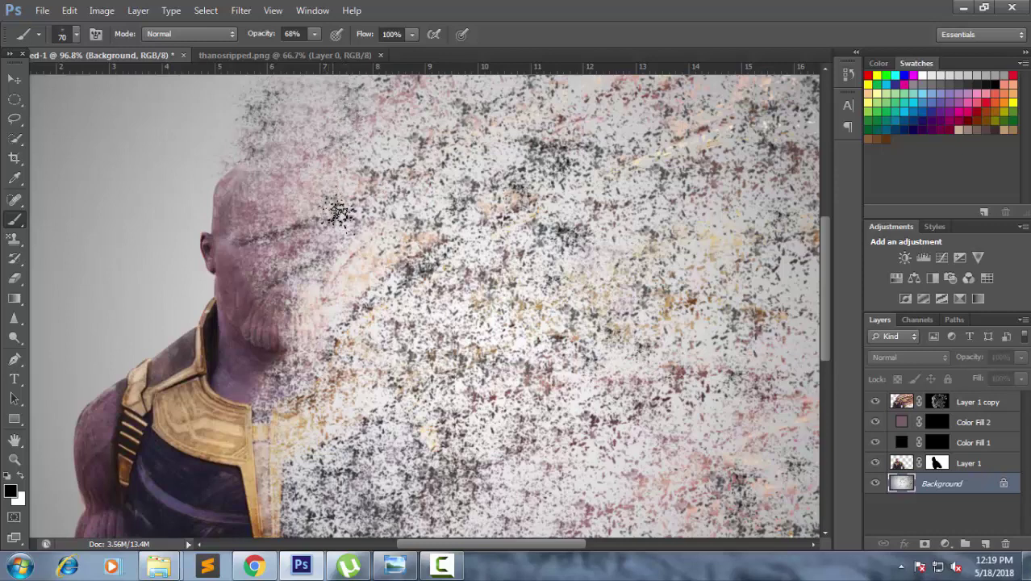
{"action": "scroll", "coordinate": [427, 217], "scroll_direction": "down", "scroll_amount": 1}
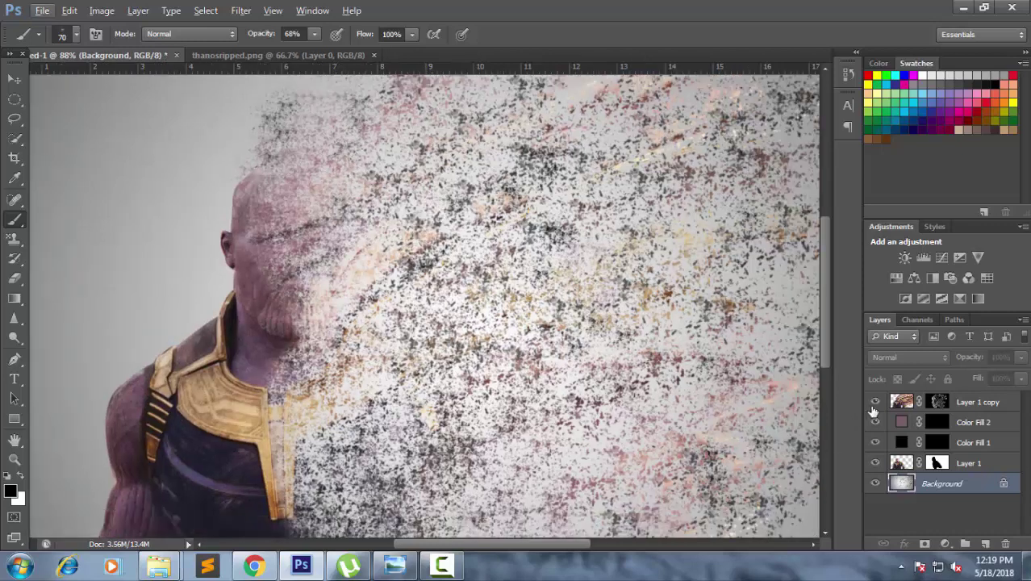
- On the Layer 1 copy mask, disperse Thanos's face and eye area into particles
{"action": "left_click", "coordinate": [936, 408]}
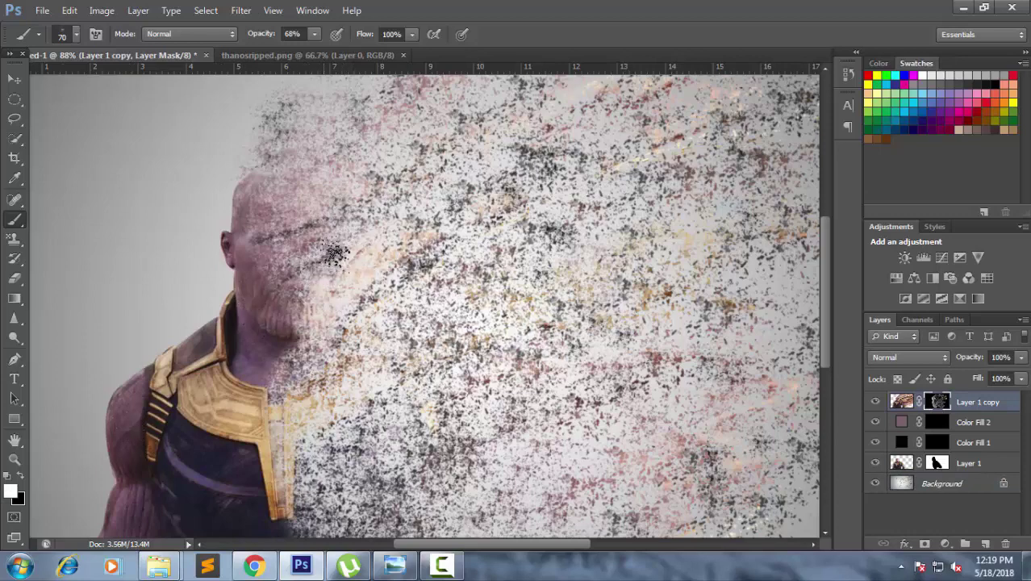
{"action": "scroll", "coordinate": [331, 270], "scroll_direction": "up", "scroll_amount": 2}
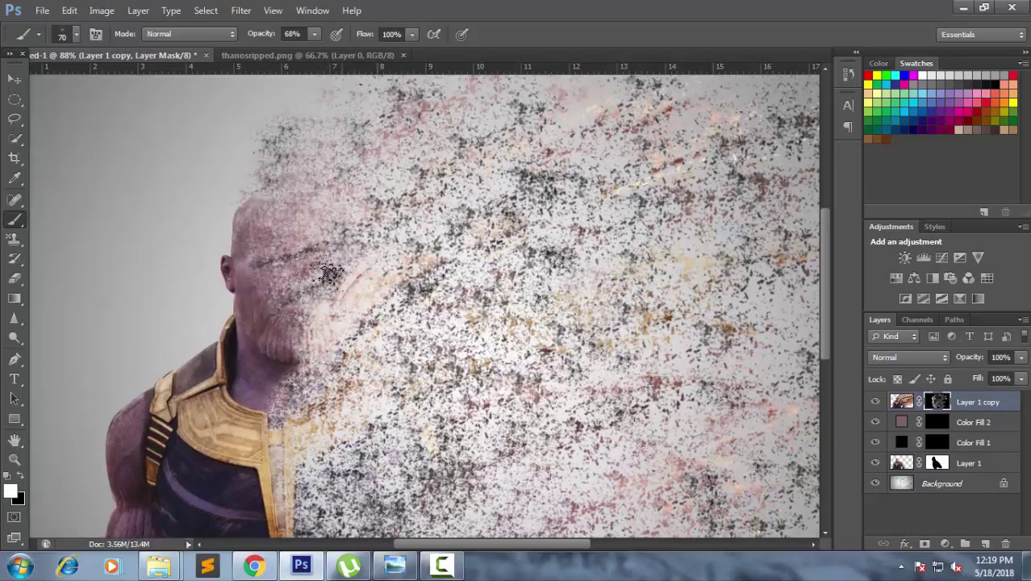
{"action": "left_click_drag", "start_coordinate": [292, 272], "coordinate": [297, 302]}
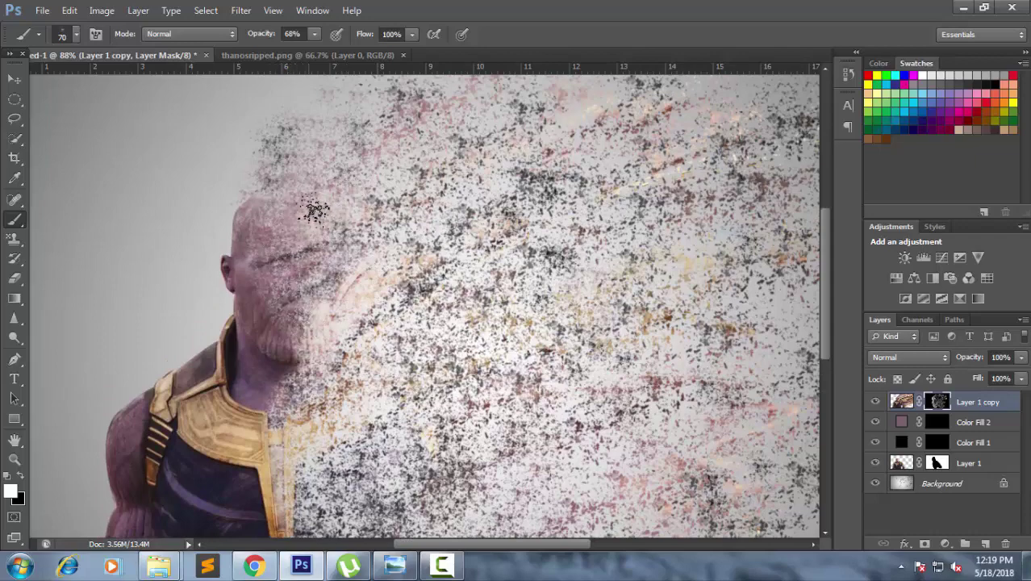
{"action": "scroll", "coordinate": [699, 152], "scroll_direction": "down", "scroll_amount": 1}
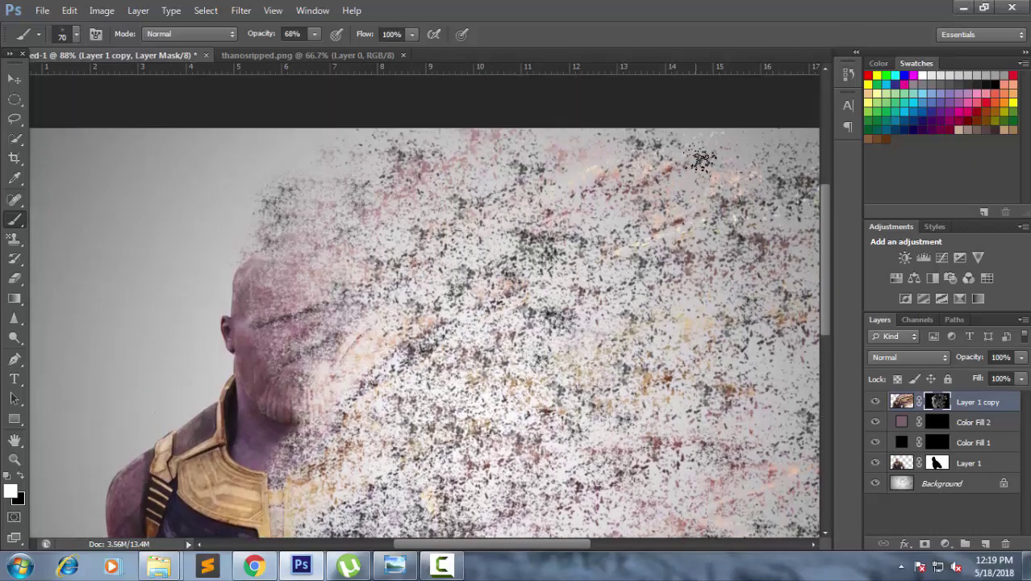
{"action": "scroll", "coordinate": [699, 157], "scroll_direction": "down", "scroll_amount": 2}
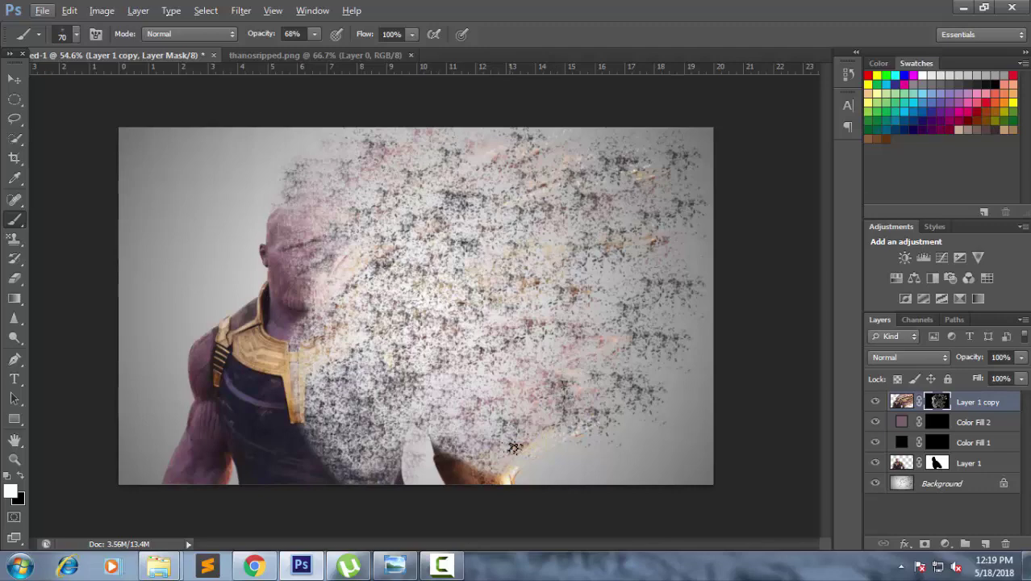
{"action": "scroll", "coordinate": [508, 447], "scroll_direction": "up", "scroll_amount": 2}
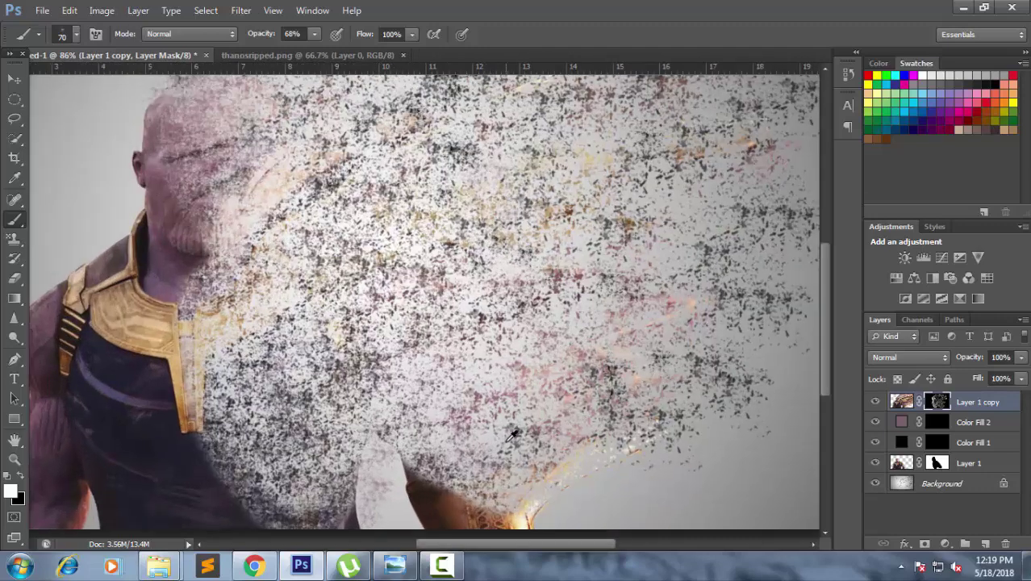
{"action": "scroll", "coordinate": [514, 434], "scroll_direction": "down", "scroll_amount": 1}
{"action": "scroll", "coordinate": [513, 433], "scroll_direction": "down", "scroll_amount": 1}
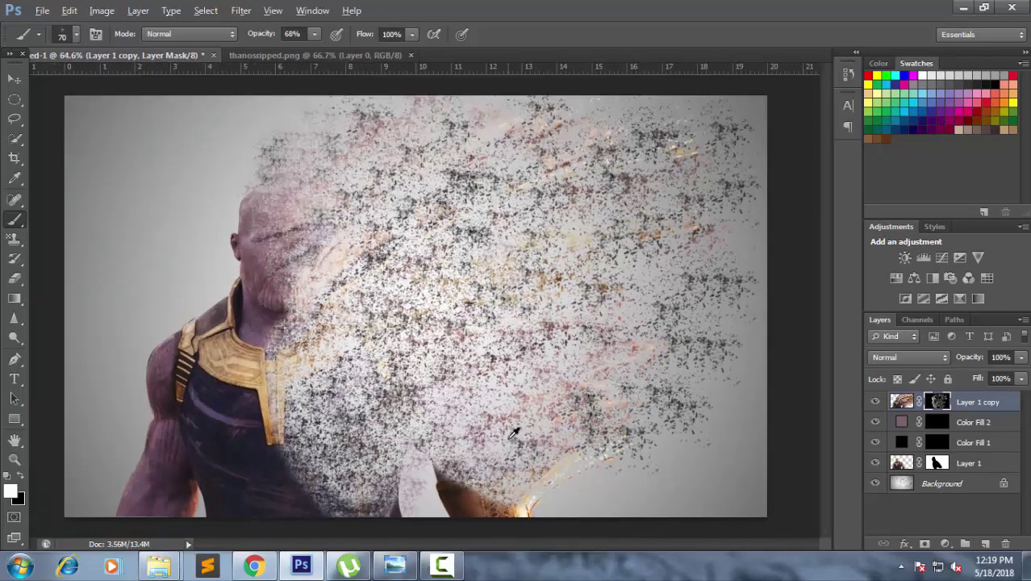
{"action": "scroll", "coordinate": [514, 433], "scroll_direction": "up", "scroll_amount": 1}
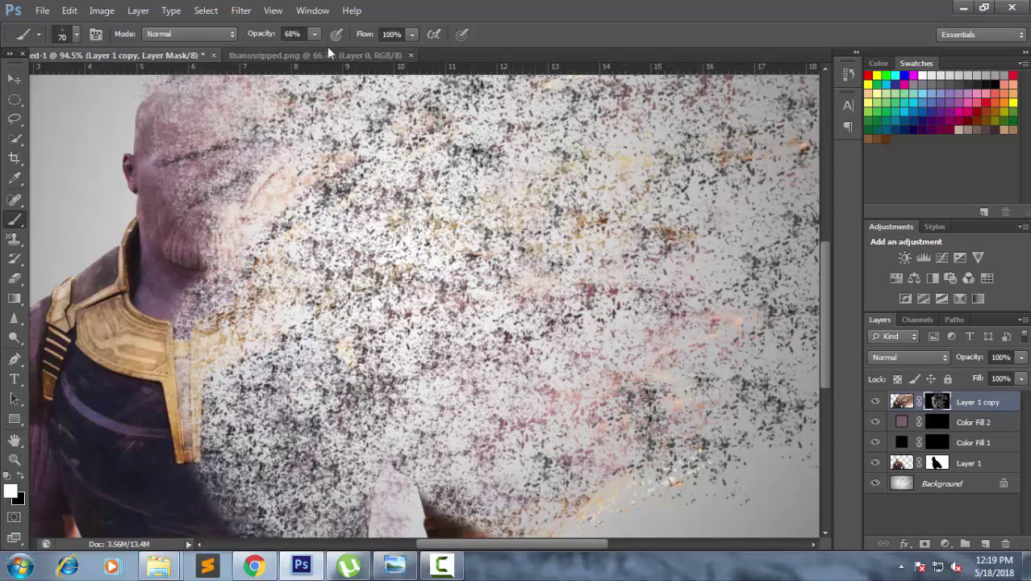
- Set the brush to 100% opacity and size 125
{"action": "left_click_drag", "start_coordinate": [336, 53], "coordinate": [345, 52]}
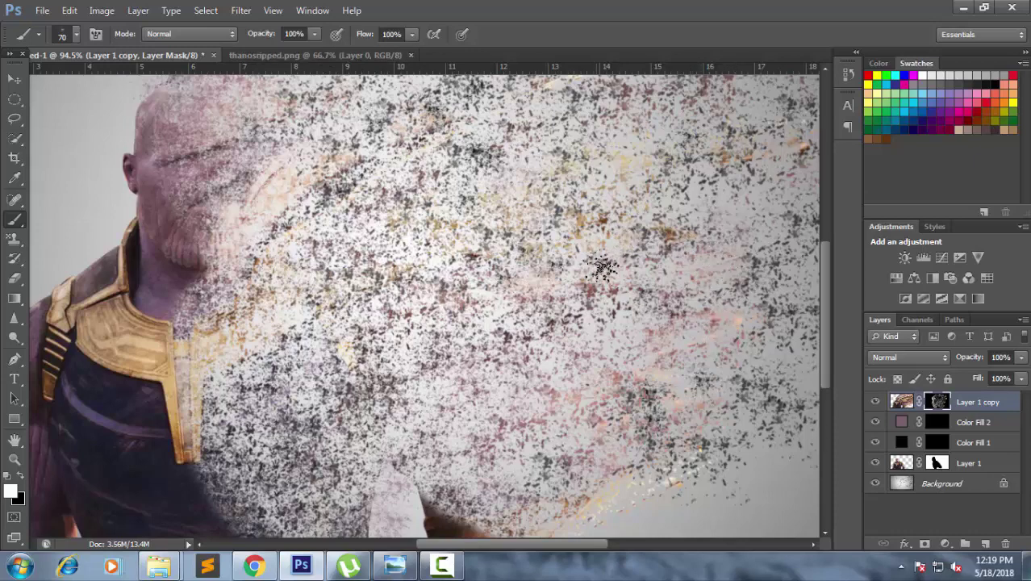
{"action": "key", "text": "bracketright"}
{"action": "key", "text": "bracketright"}
{"action": "key", "text": "bracketright"}
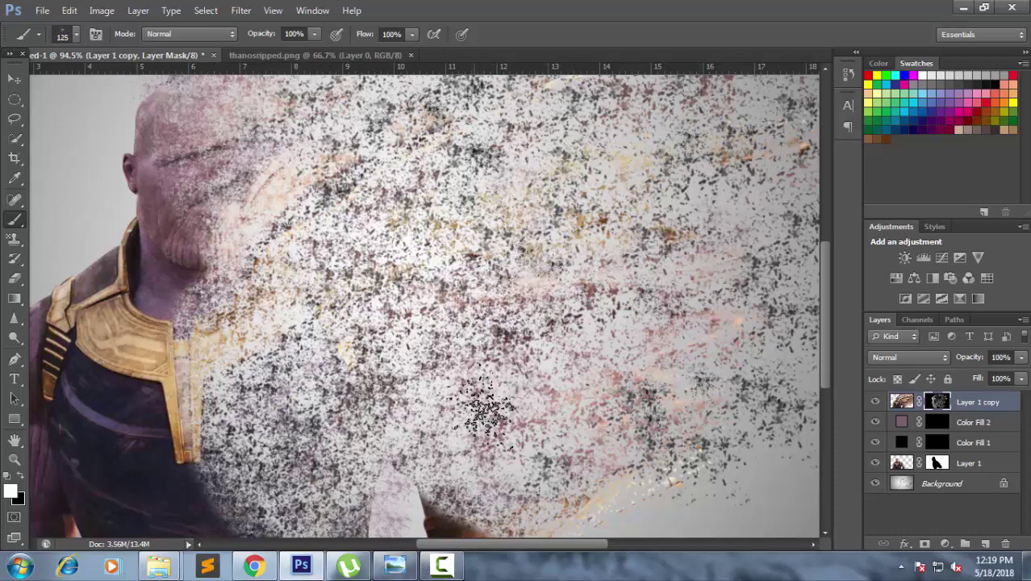
{"action": "scroll", "coordinate": [528, 355], "scroll_direction": "down", "scroll_amount": 3}
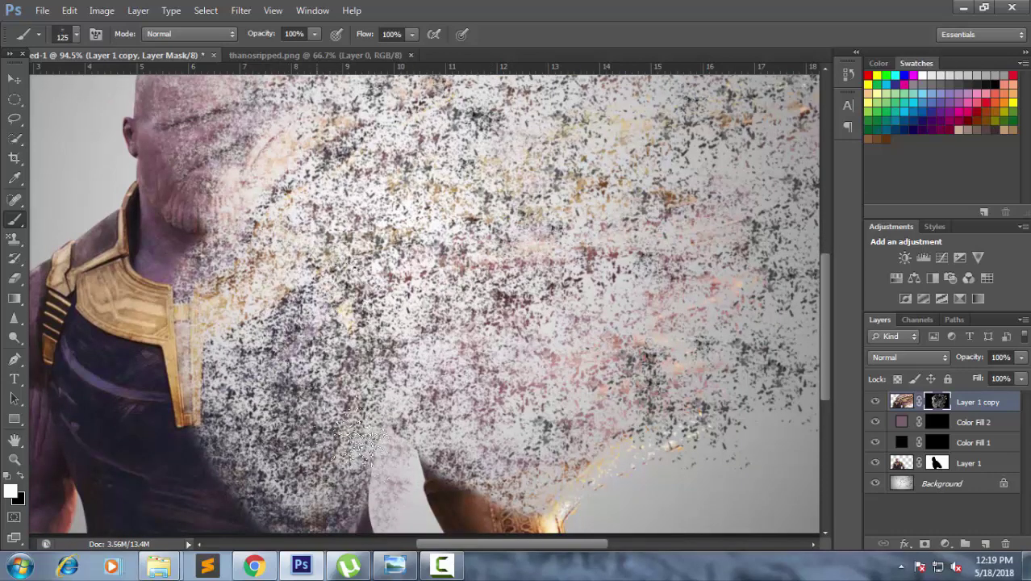
{"action": "scroll", "coordinate": [363, 347], "scroll_direction": "up", "scroll_amount": 3}
{"action": "scroll", "coordinate": [424, 335], "scroll_direction": "up", "scroll_amount": 4}
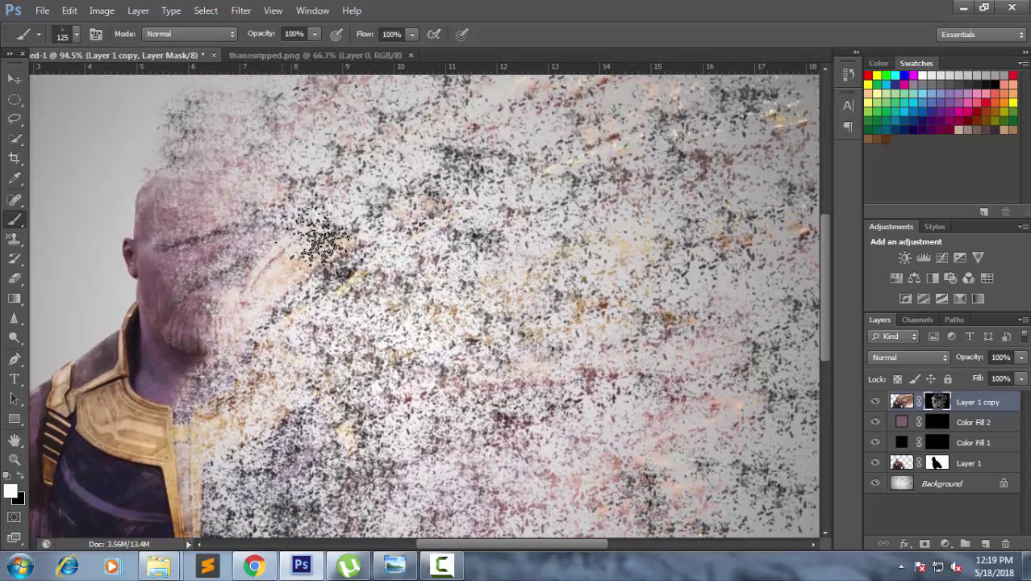
{"action": "scroll", "coordinate": [565, 266], "scroll_direction": "up", "scroll_amount": 3}
{"action": "scroll", "coordinate": [516, 162], "scroll_direction": "up", "scroll_amount": 2}
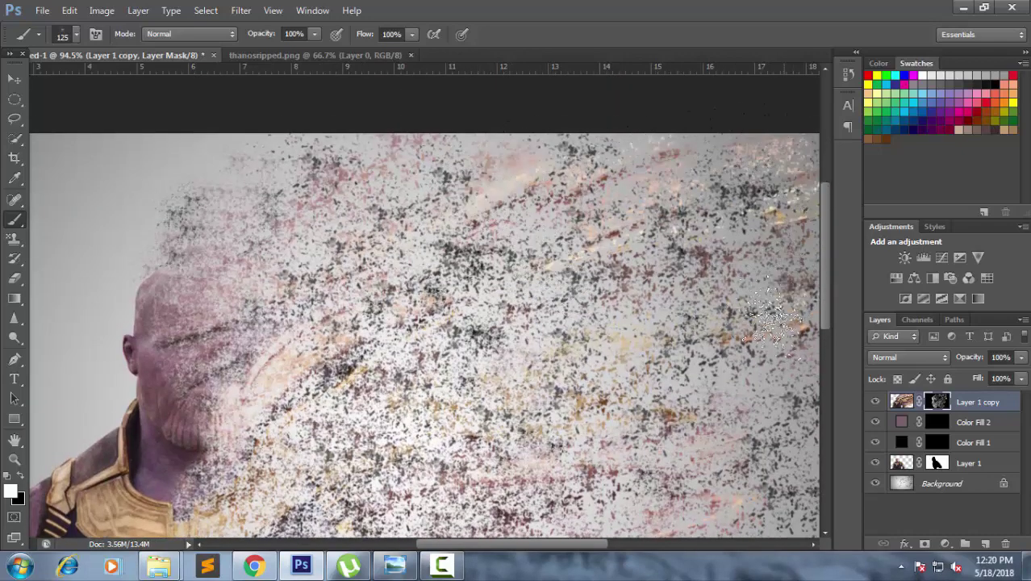
{"action": "scroll", "coordinate": [782, 274], "scroll_direction": "down", "scroll_amount": 2}
{"action": "scroll", "coordinate": [783, 275], "scroll_direction": "down", "scroll_amount": 1}
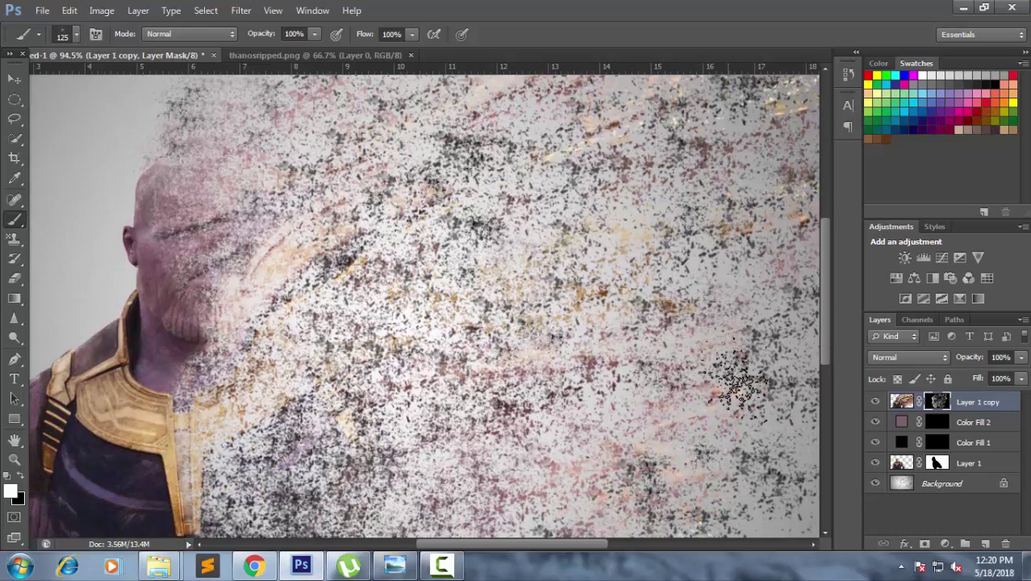
{"action": "scroll", "coordinate": [726, 376], "scroll_direction": "down", "scroll_amount": 1}
- Bring the image's right edge into view, then hide Photoshop to reveal the folder window
{"action": "left_click_drag", "start_coordinate": [727, 376], "coordinate": [410, 461]}
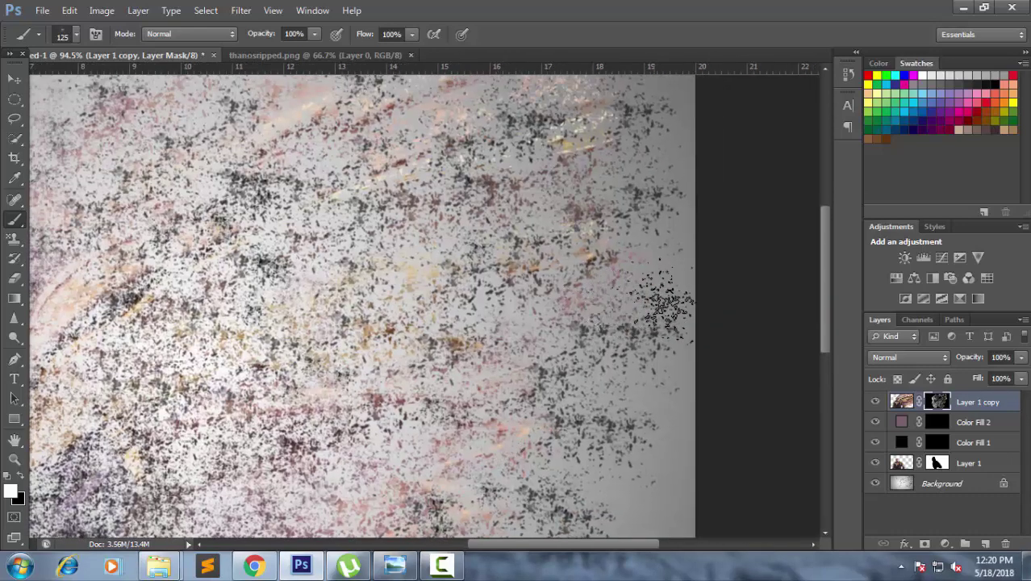
{"action": "scroll", "coordinate": [674, 262], "scroll_direction": "up", "scroll_amount": 1}
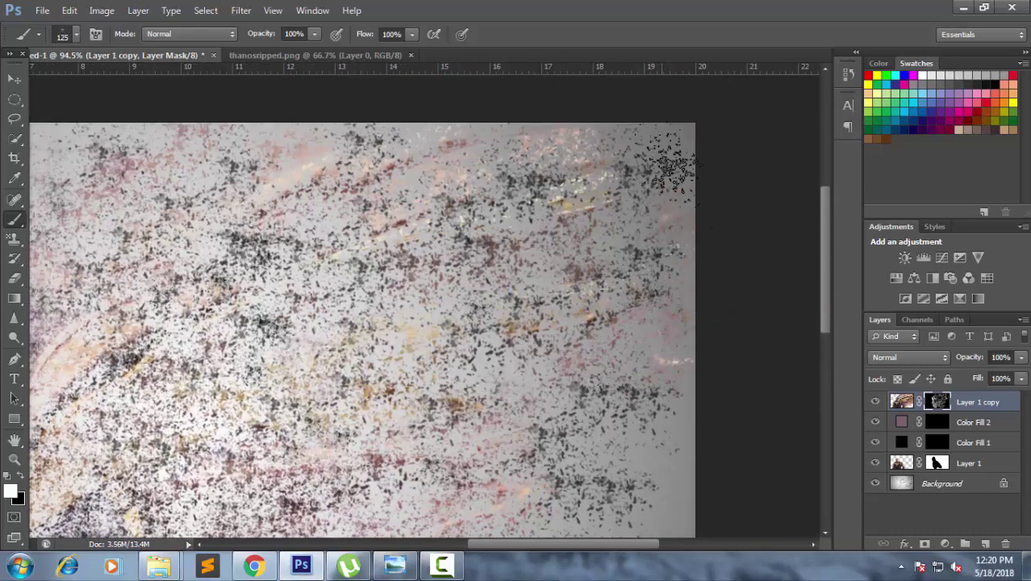
{"action": "left_click", "coordinate": [960, 7]}
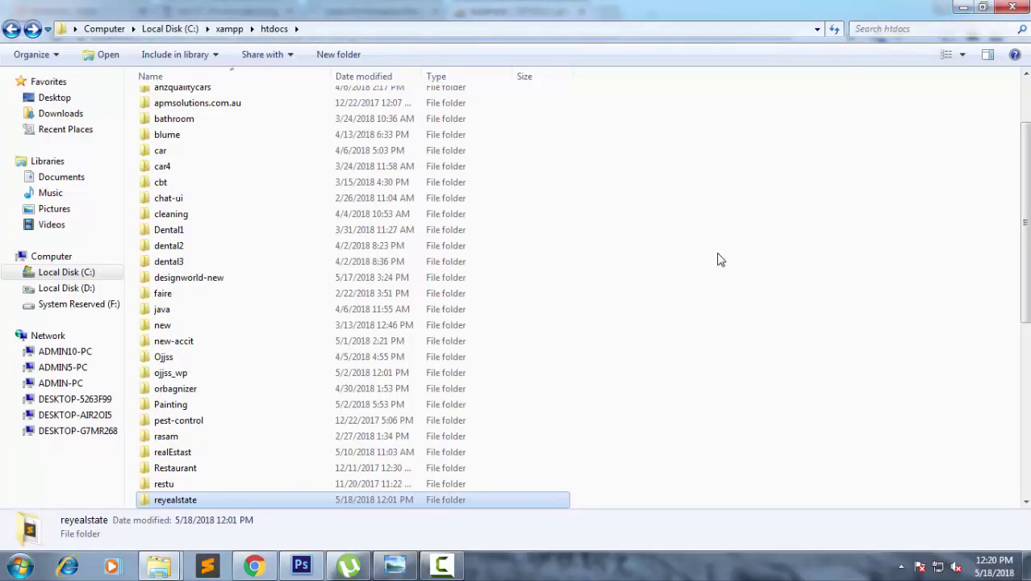
{"action": "left_click", "coordinate": [440, 566]}
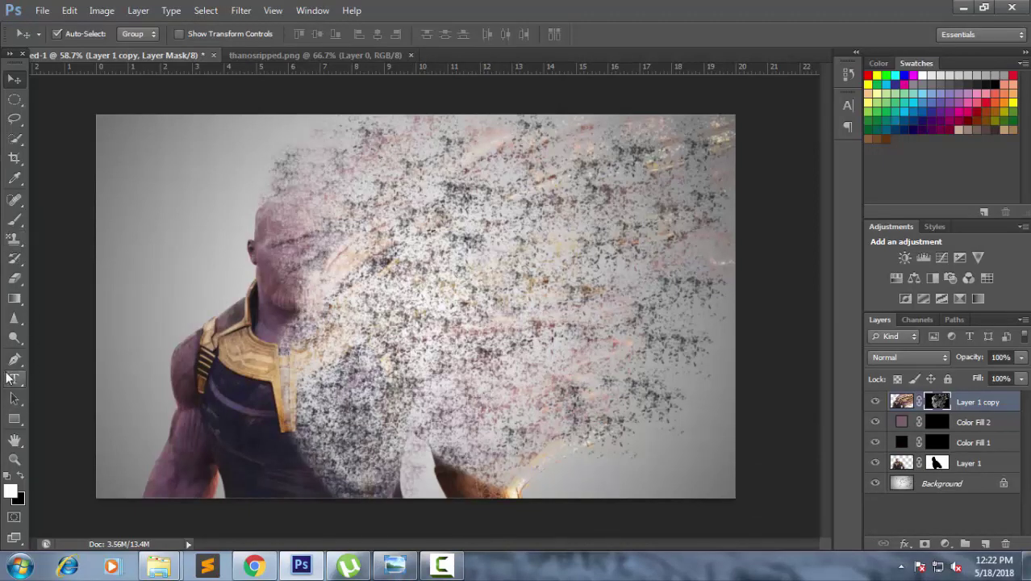
- Add the text 'Dip Santra' at the photo's bottom-right corner
{"action": "left_click", "coordinate": [10, 377]}
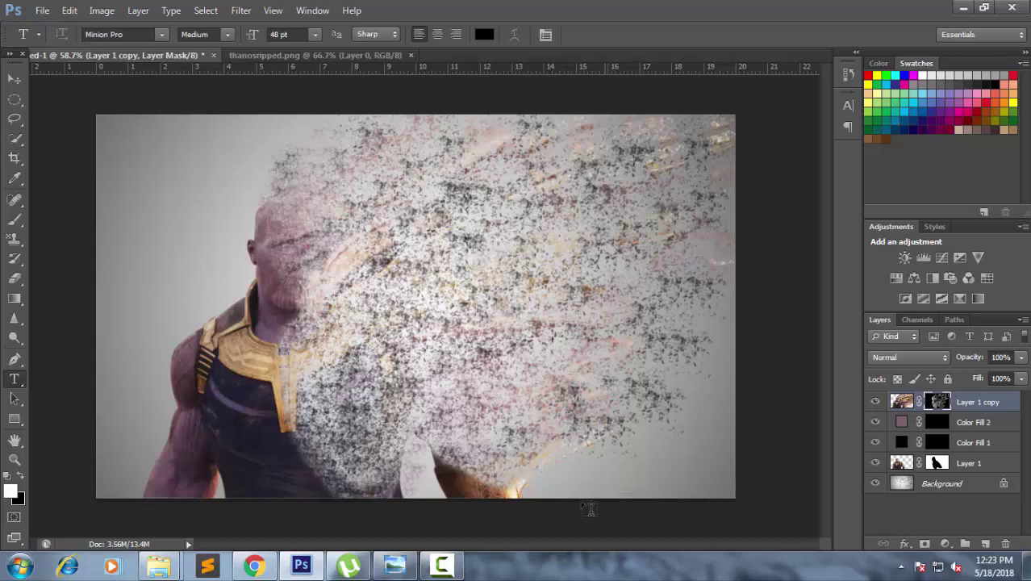
{"action": "left_click", "coordinate": [589, 509]}
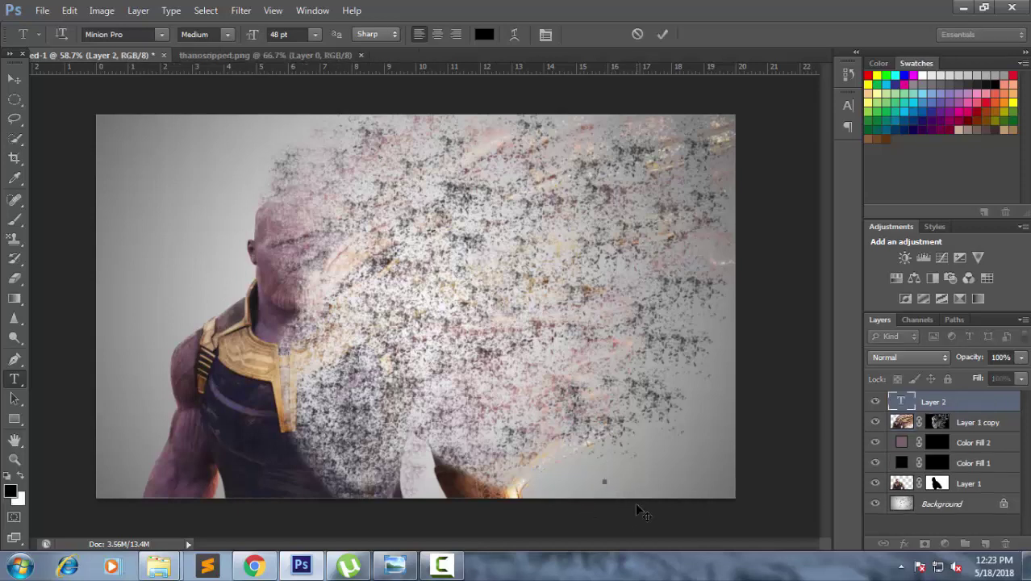
{"action": "type", "text": "Dip Sa"}
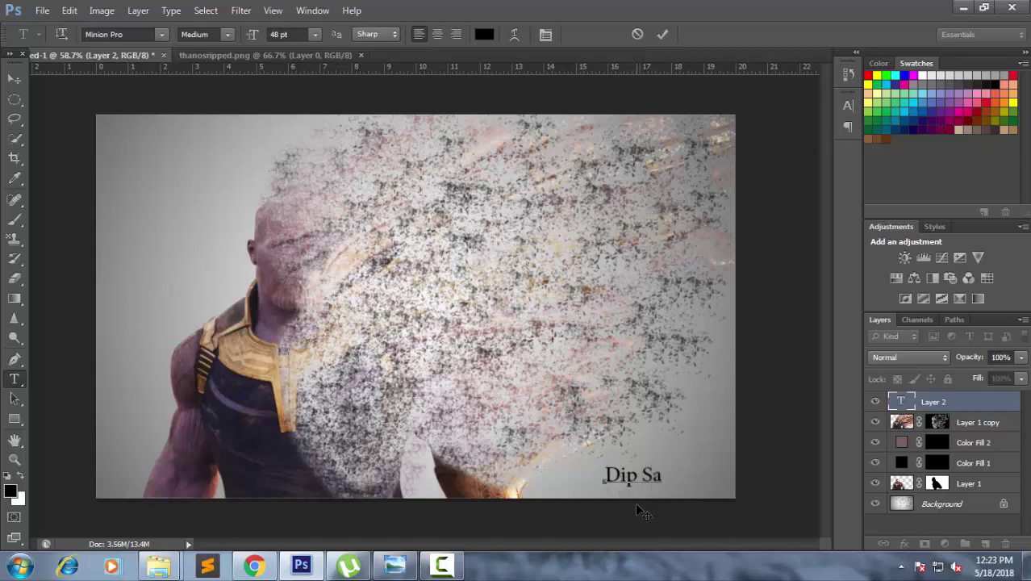
{"action": "type", "text": "ntra"}
{"action": "left_click", "coordinate": [662, 36]}
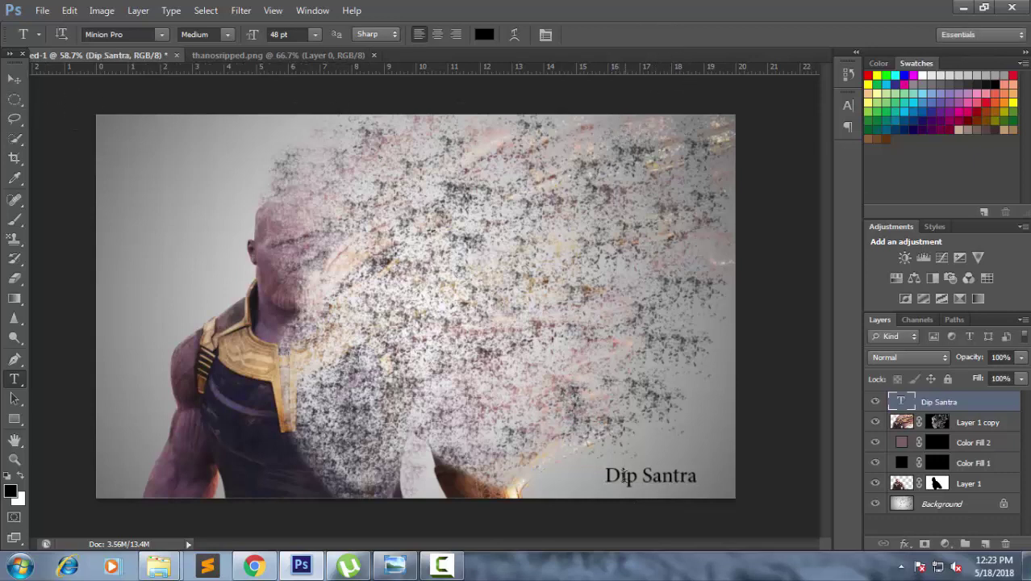
{"action": "left_click", "coordinate": [24, 80]}
{"action": "key", "text": "Down"}
{"action": "key", "text": "Down"}
{"action": "key", "text": "Down"}
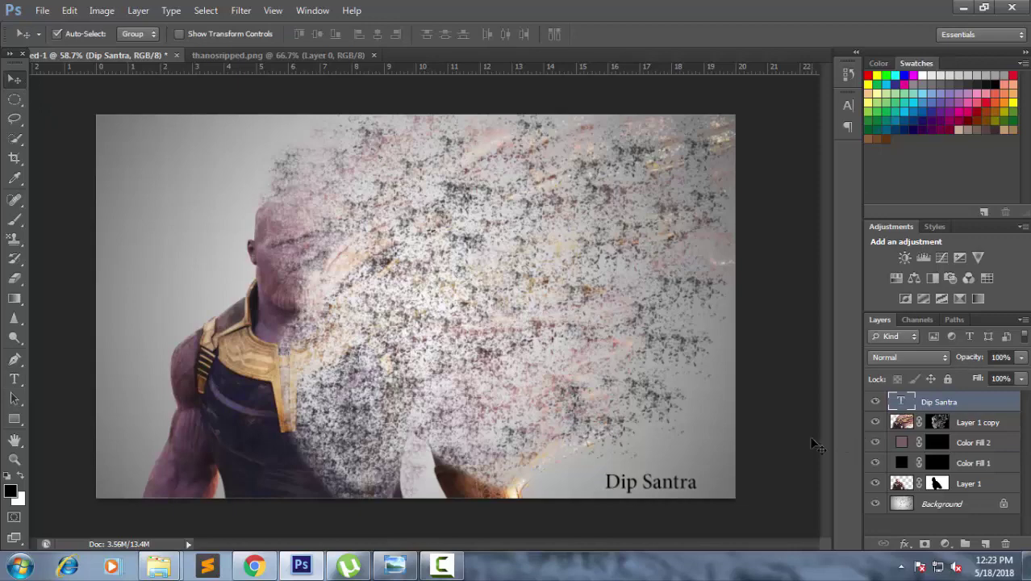
{"action": "key", "text": "Right"}
{"action": "key", "text": "Right"}
{"action": "key", "text": "Right"}
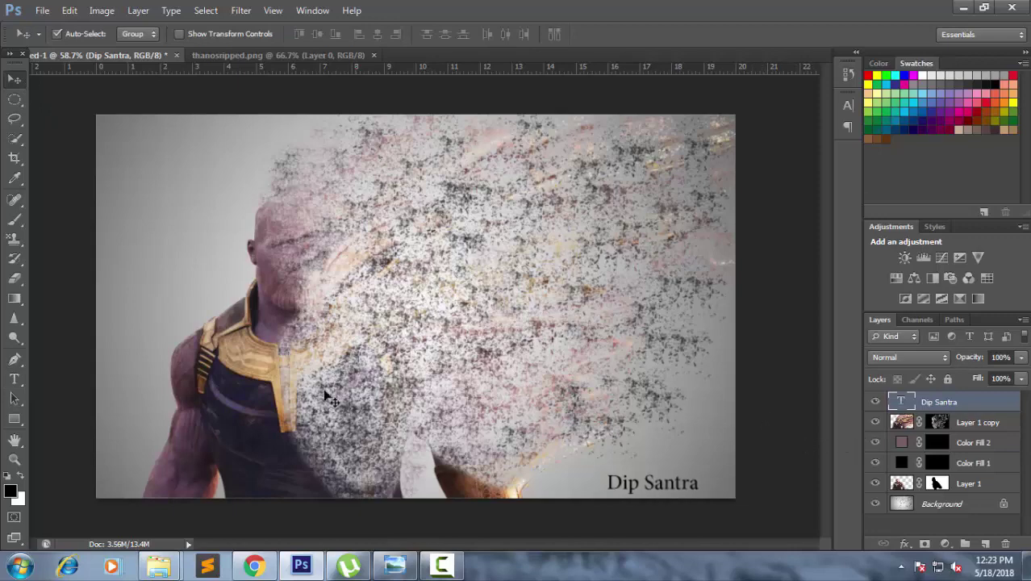
{"action": "scroll", "coordinate": [472, 388], "scroll_direction": "up", "scroll_amount": 3}
{"action": "scroll", "coordinate": [472, 388], "scroll_direction": "down", "scroll_amount": 1}
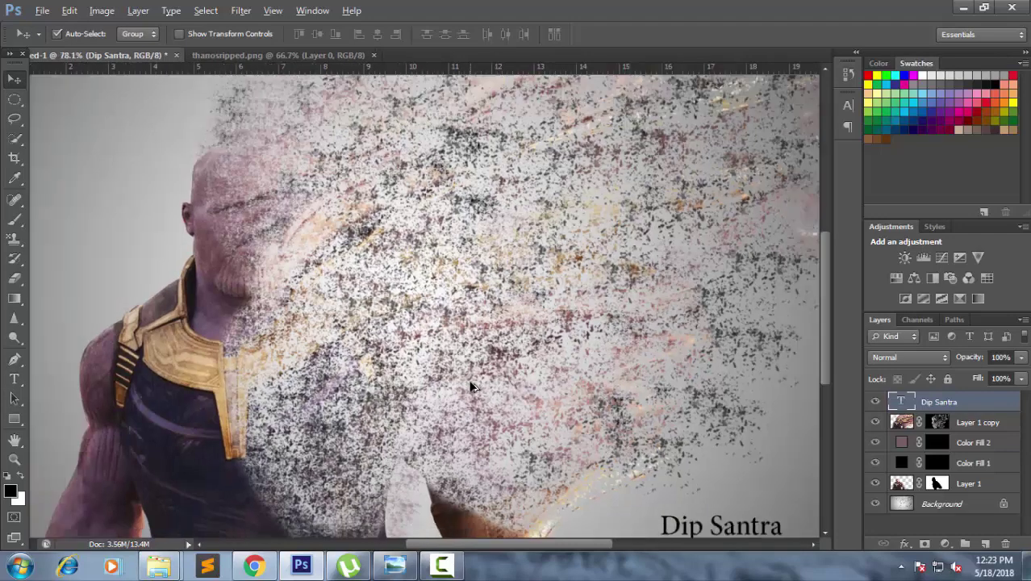
{"action": "scroll", "coordinate": [470, 387], "scroll_direction": "down", "scroll_amount": 1}
{"action": "scroll", "coordinate": [471, 385], "scroll_direction": "up", "scroll_amount": 1}
{"action": "scroll", "coordinate": [470, 386], "scroll_direction": "up", "scroll_amount": 1}
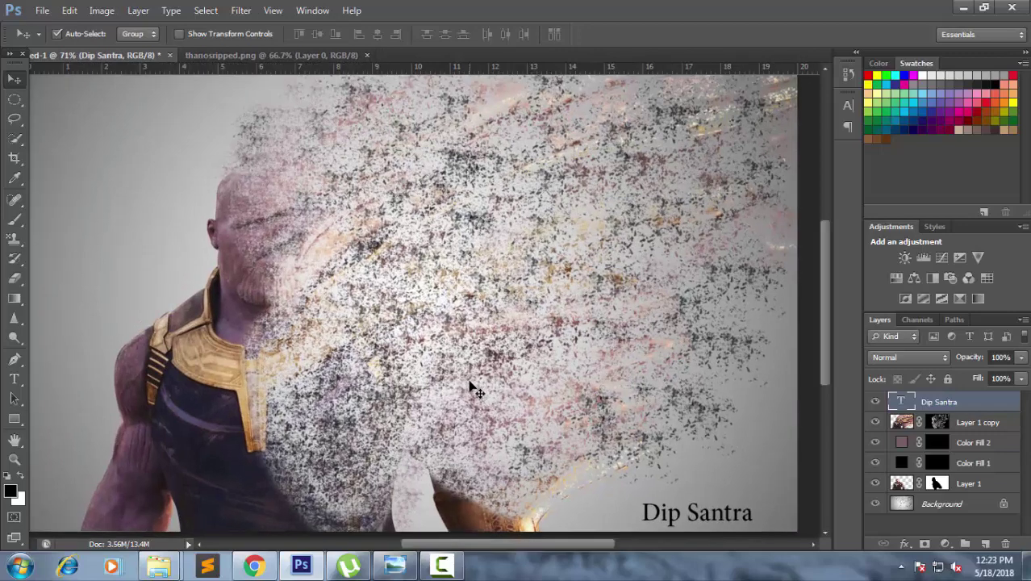
{"action": "scroll", "coordinate": [471, 386], "scroll_direction": "down", "scroll_amount": 2}
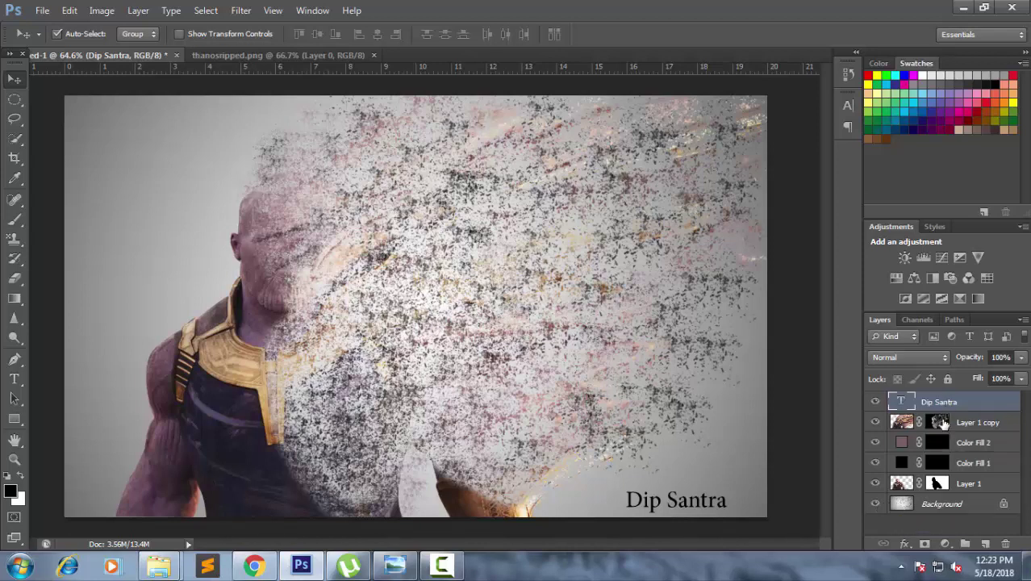
- Paint extra particles near the lower-right edge on the Layer 1 copy and Layer 1 masks
{"action": "left_click", "coordinate": [940, 423]}
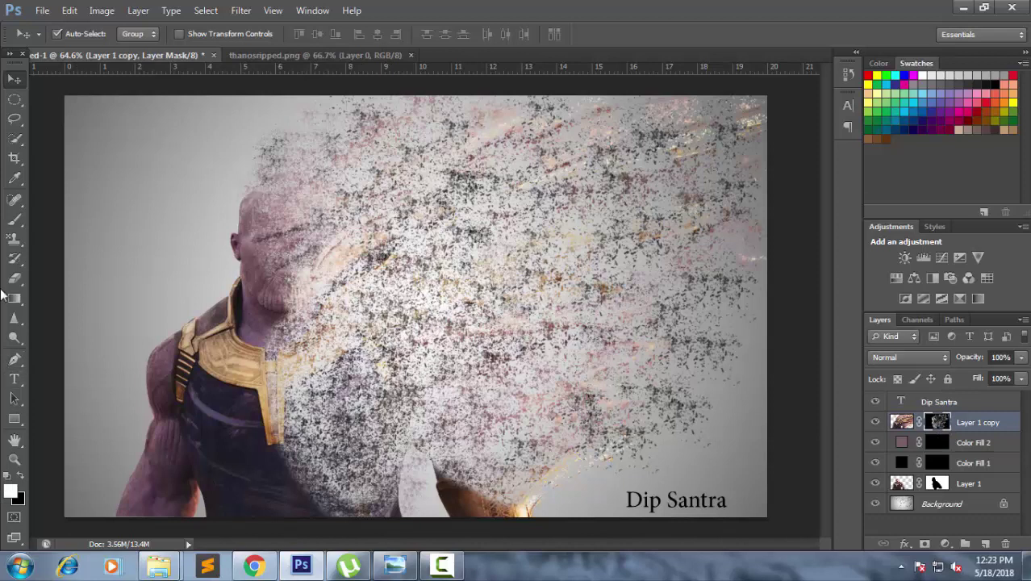
{"action": "left_click", "coordinate": [16, 217]}
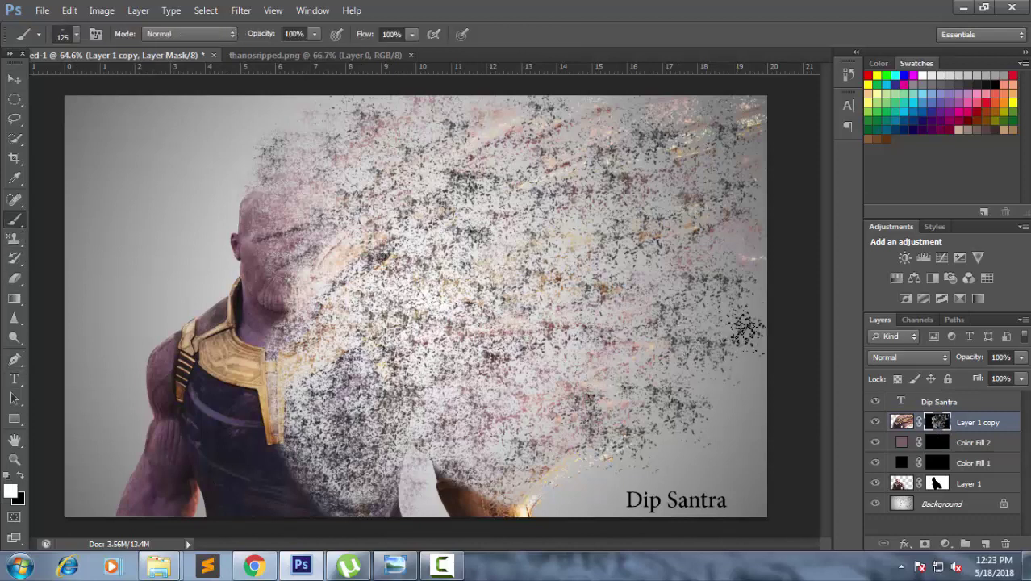
{"action": "left_click_drag", "start_coordinate": [725, 379], "coordinate": [743, 432]}
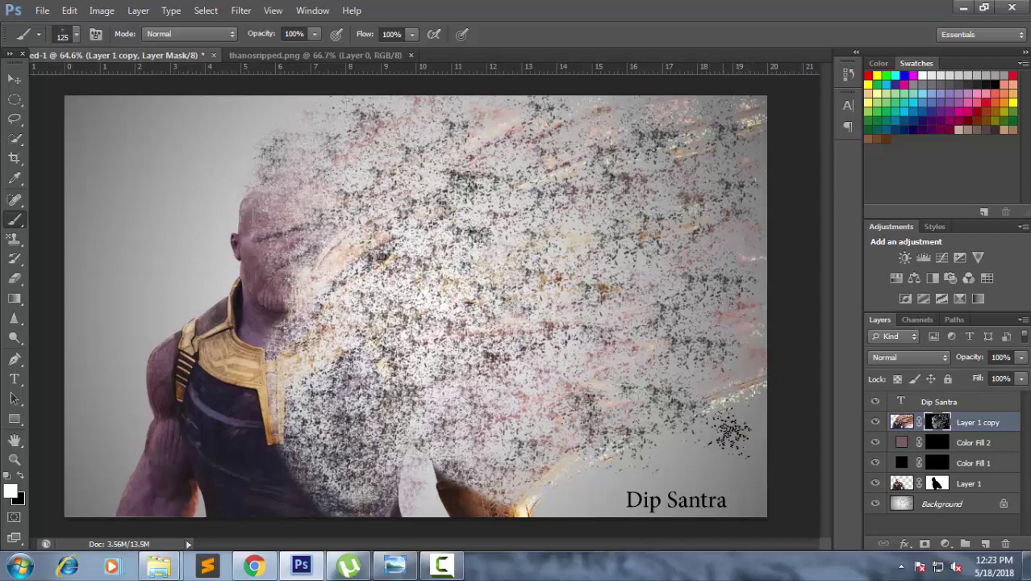
{"action": "left_click", "coordinate": [936, 483]}
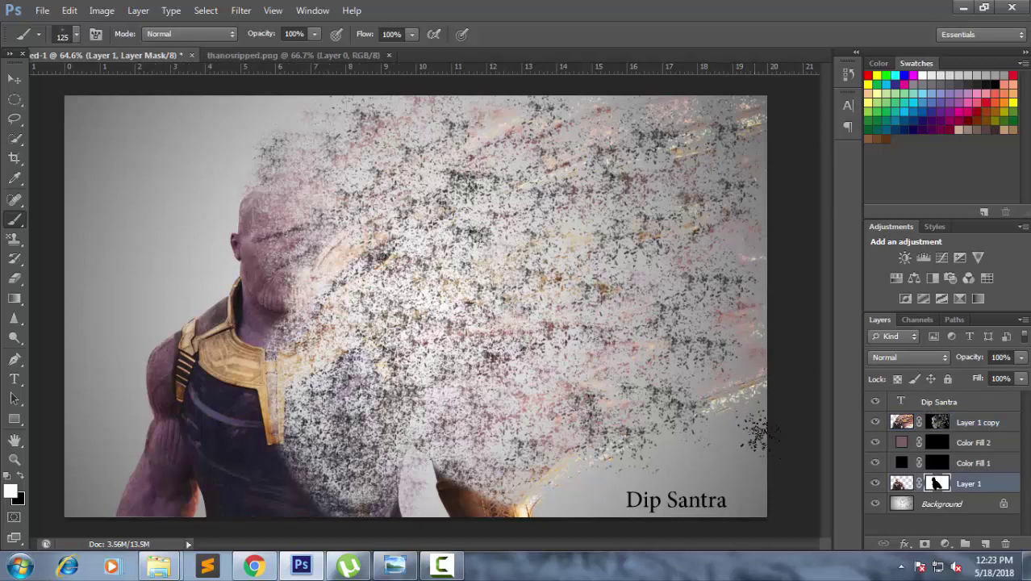
{"action": "left_click_drag", "start_coordinate": [726, 421], "coordinate": [743, 420]}
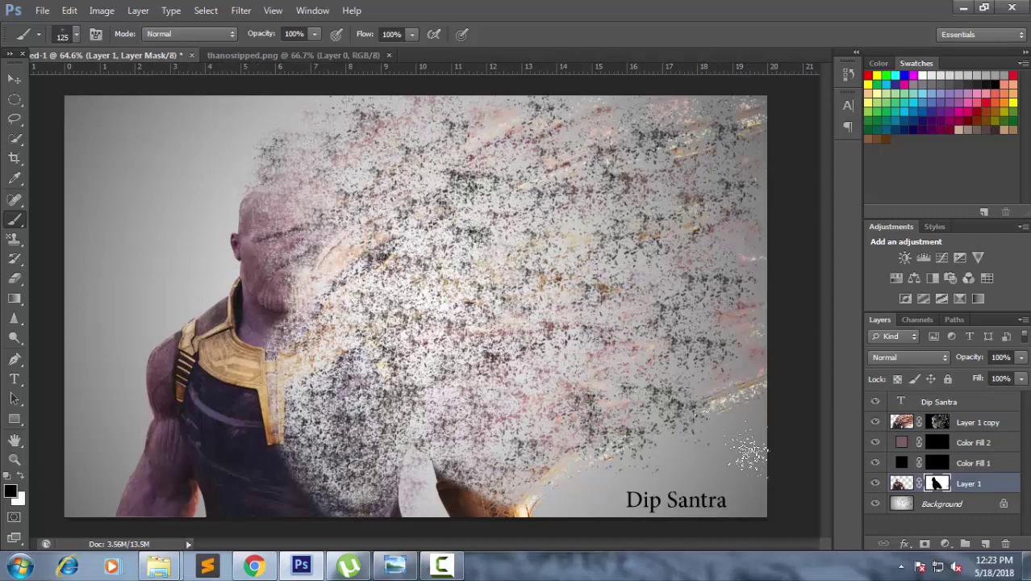
{"action": "left_click", "coordinate": [907, 502]}
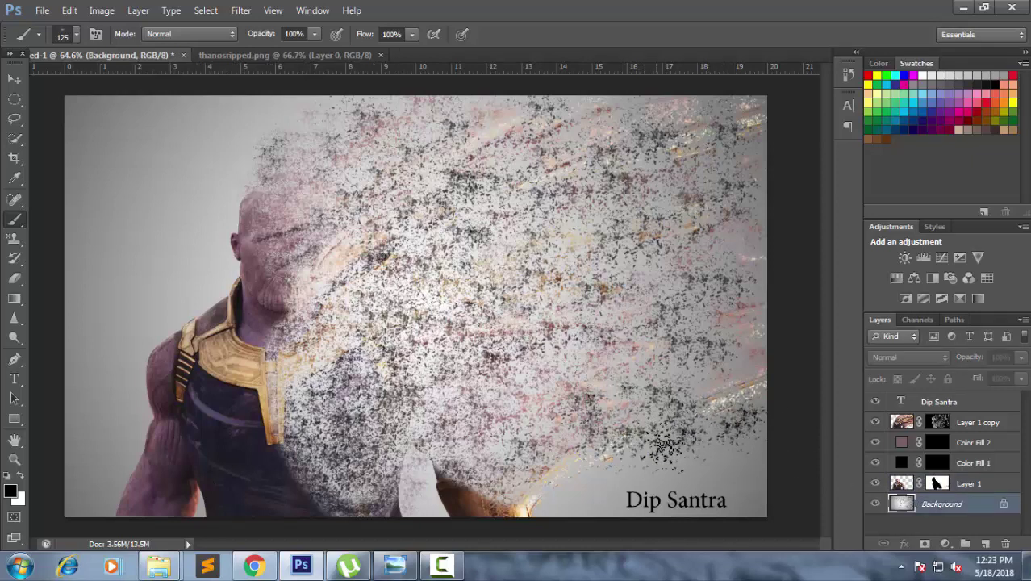
- On Layer 1, brush faint 48%-opacity particles near the signature and along the top edge
{"action": "key", "text": "alt+bracketright"}
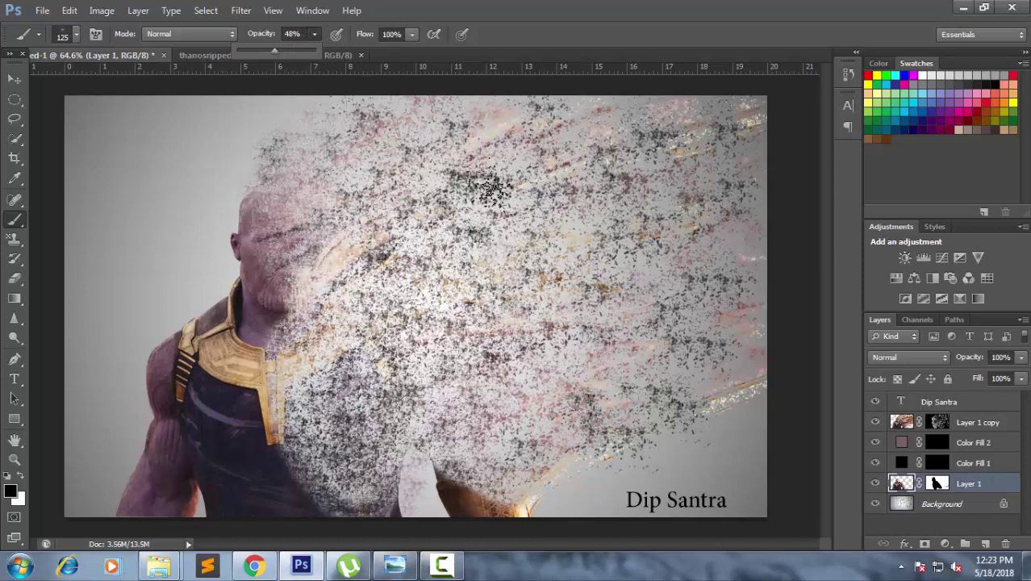
{"action": "left_click", "coordinate": [739, 423]}
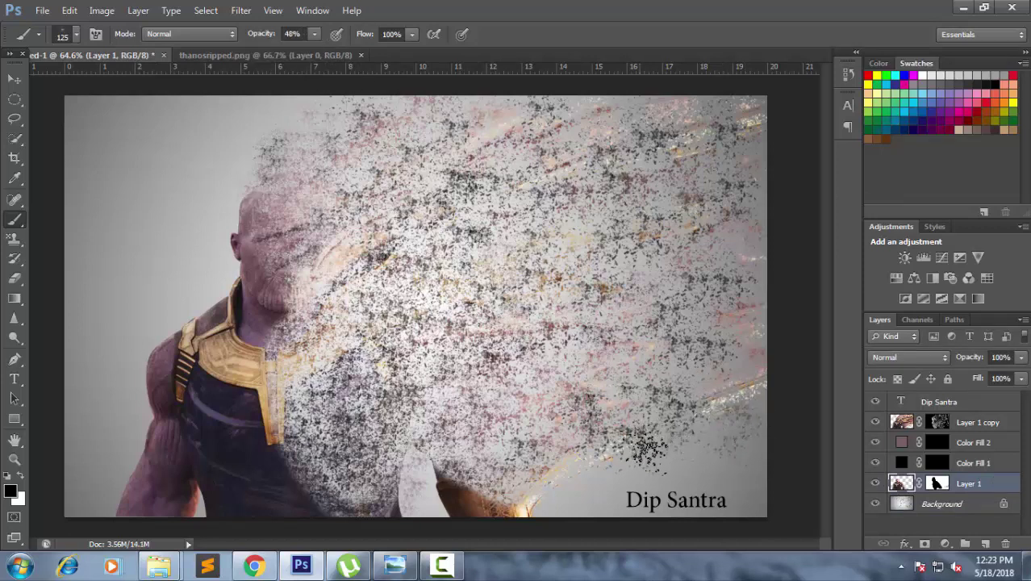
{"action": "left_click_drag", "start_coordinate": [645, 448], "coordinate": [549, 488]}
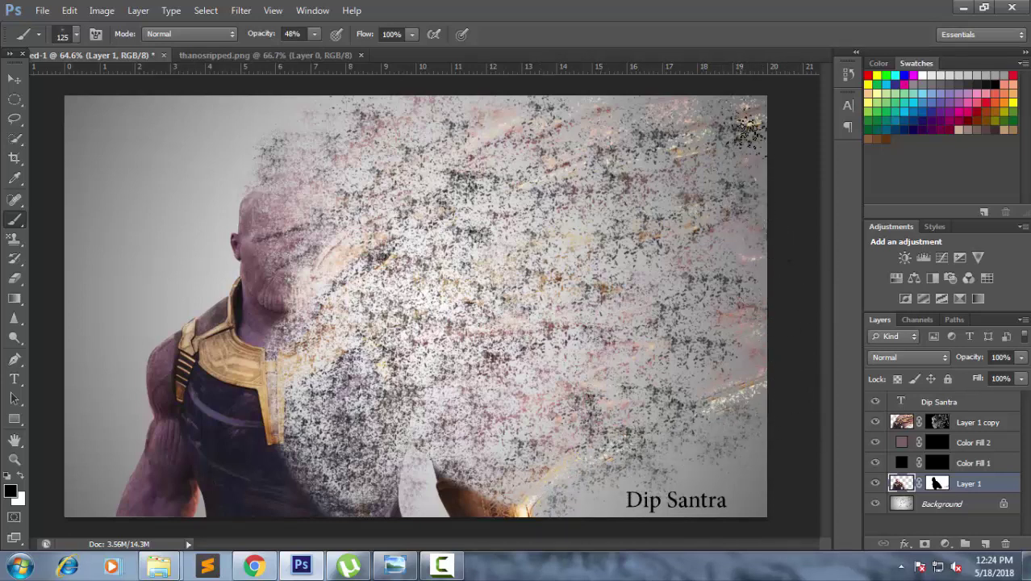
{"action": "left_click_drag", "start_coordinate": [749, 129], "coordinate": [563, 119]}
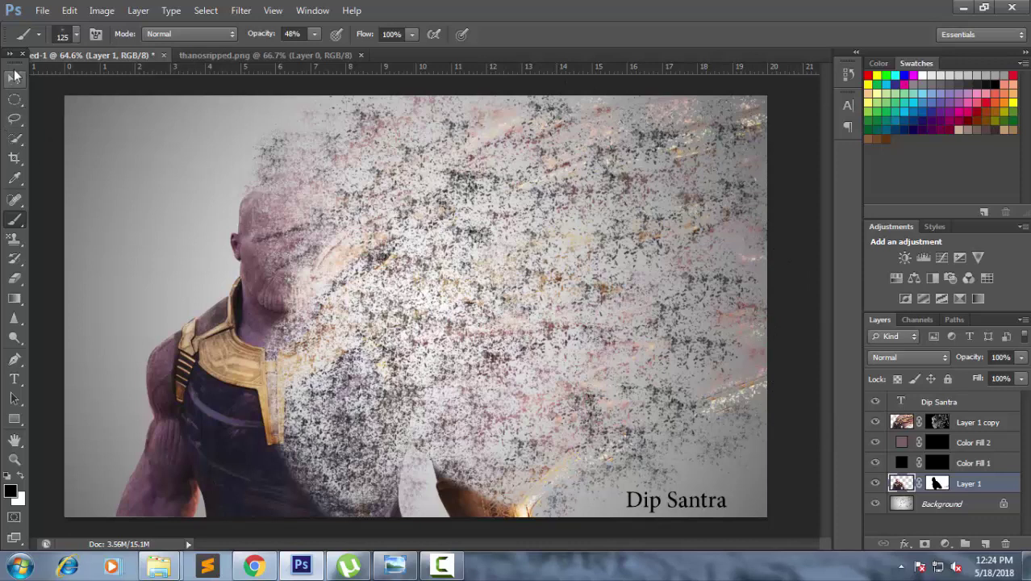
{"action": "left_click_drag", "start_coordinate": [270, 107], "coordinate": [300, 113]}
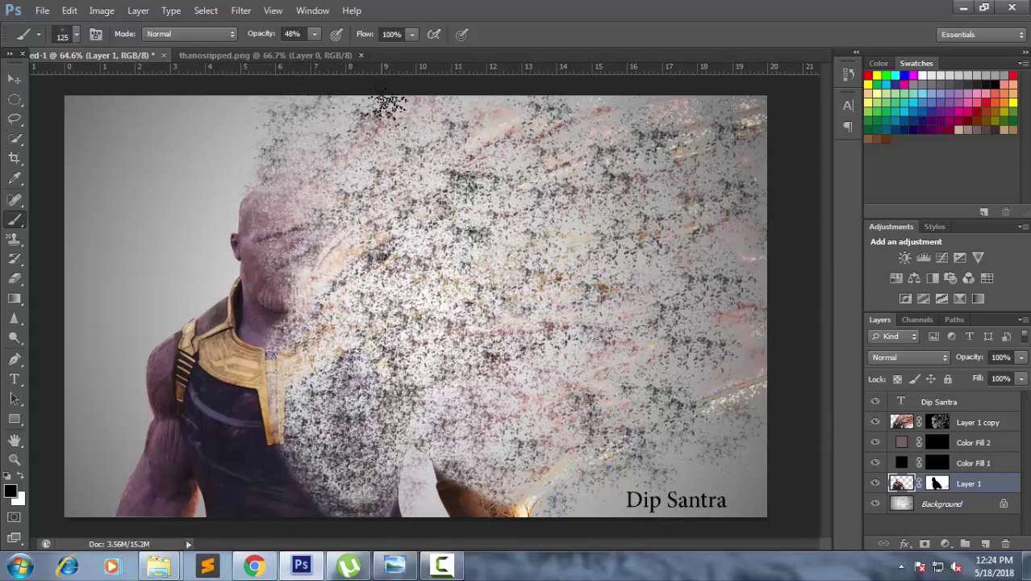
{"action": "left_click", "coordinate": [14, 79]}
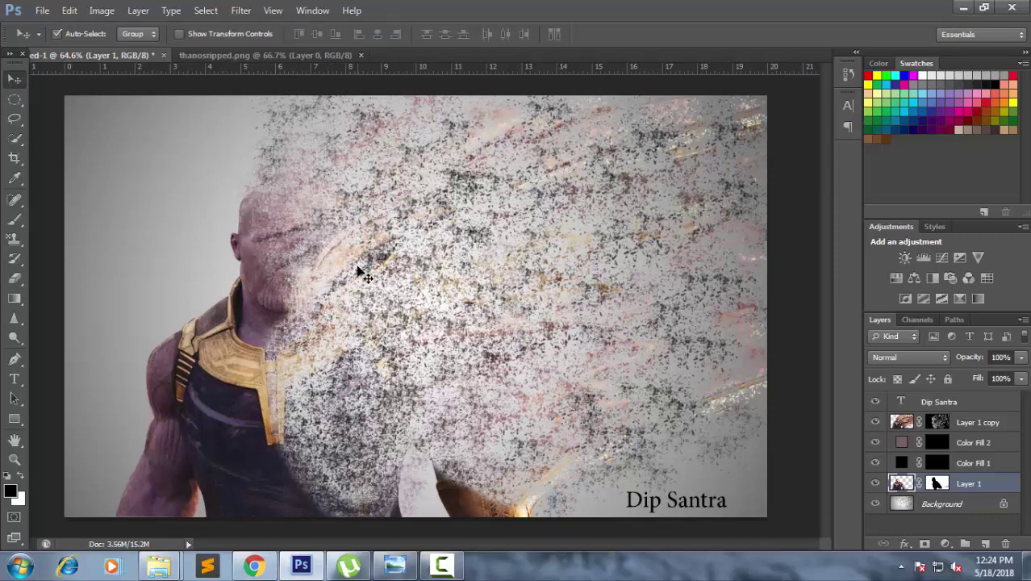
{"action": "scroll", "coordinate": [397, 296], "scroll_direction": "down", "scroll_amount": 2, "text": "alt"}
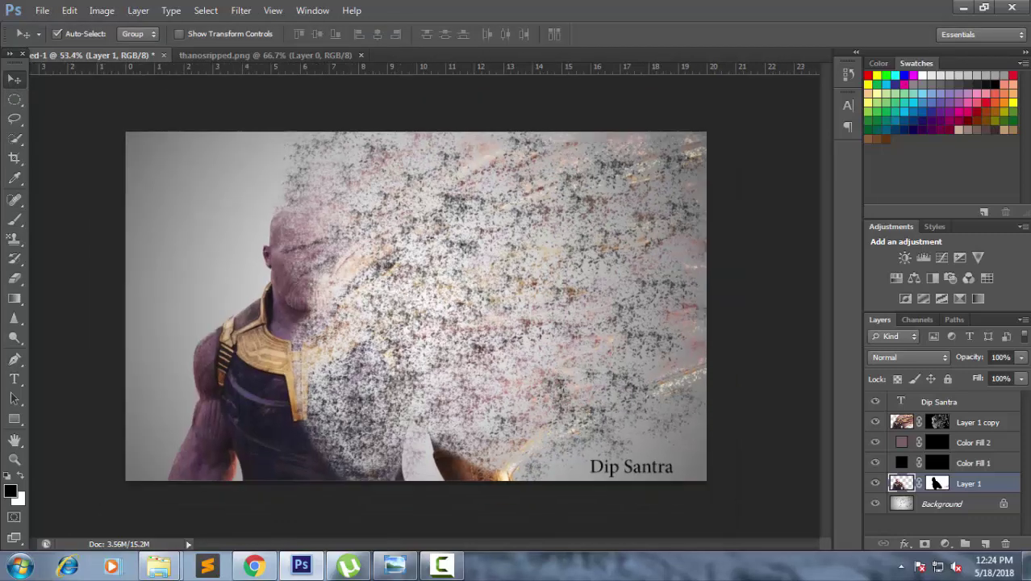